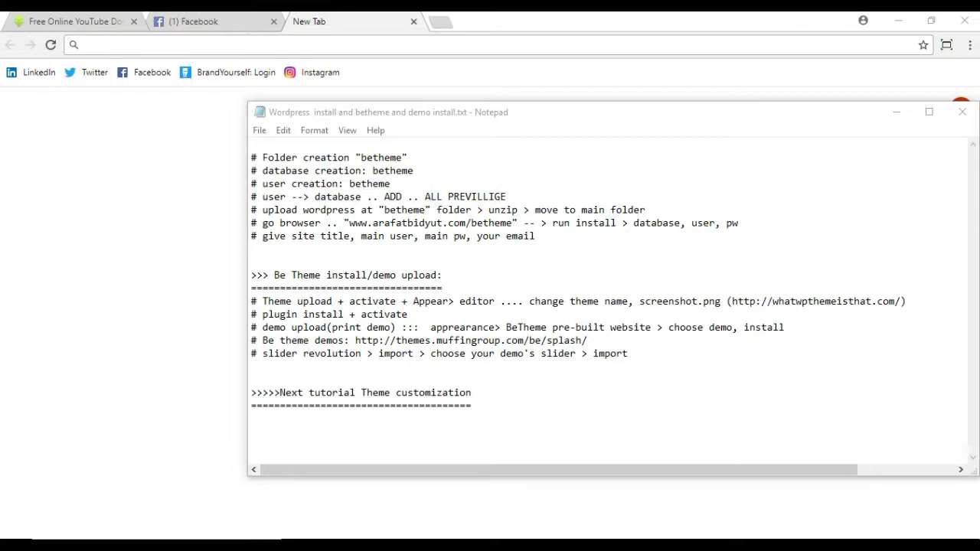
# Step: Enter the site's .ar domain followed by /cpanel in Chrome to load the hosting login
pyautogui.click(364, 49)
pyautogui.write('www')
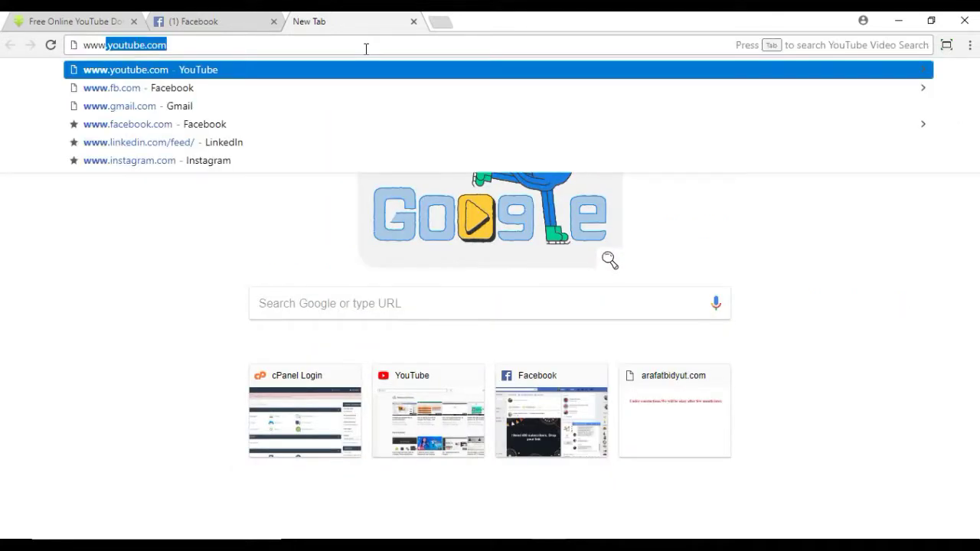
pyautogui.write('ww')
pyautogui.press('BackSpace')
pyautogui.press('BackSpace')
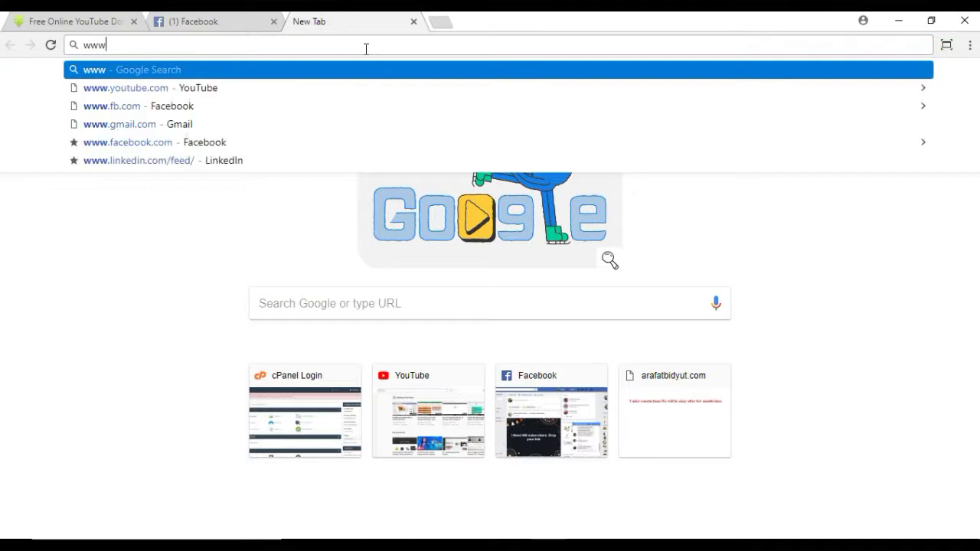
pyautogui.write('.arafatbidyut.com')
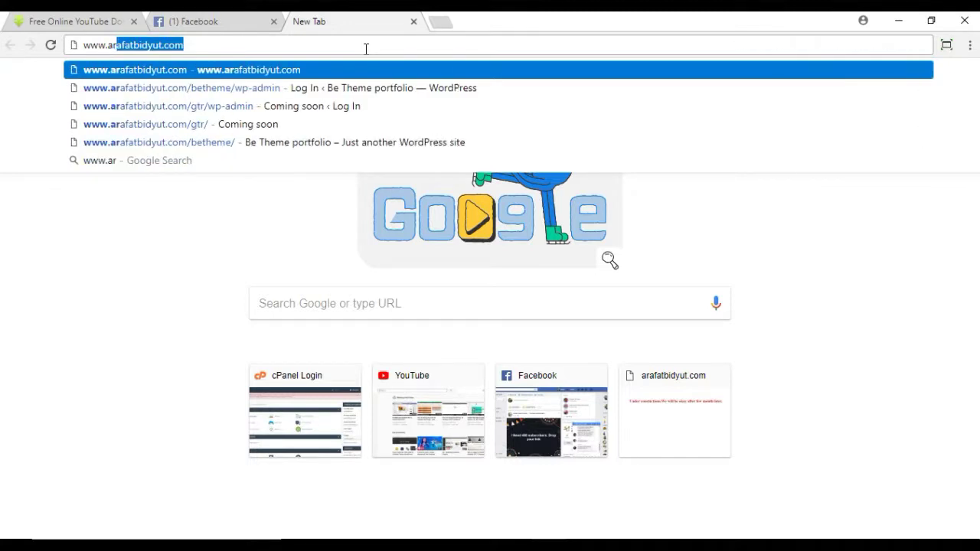
pyautogui.press('Right')
pyautogui.write('/')
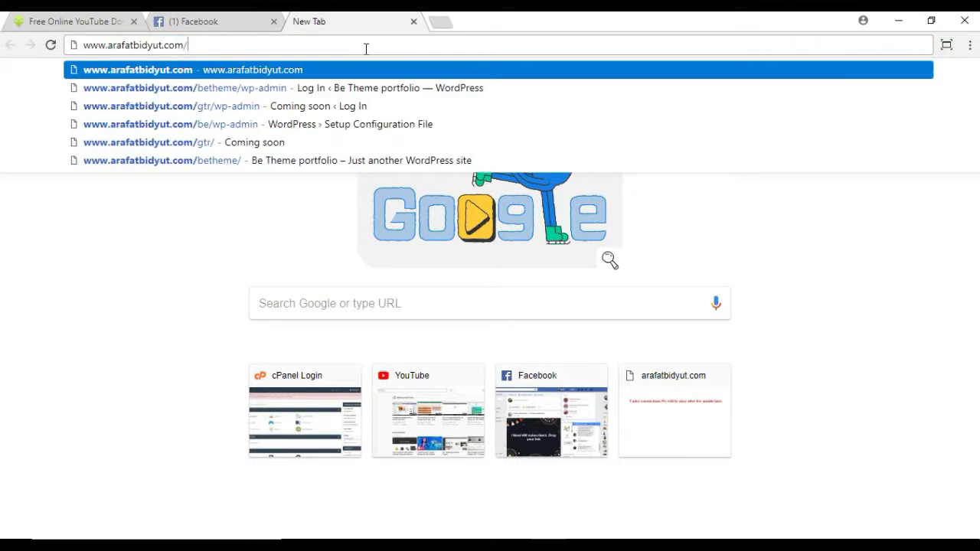
pyautogui.write('cpanel')
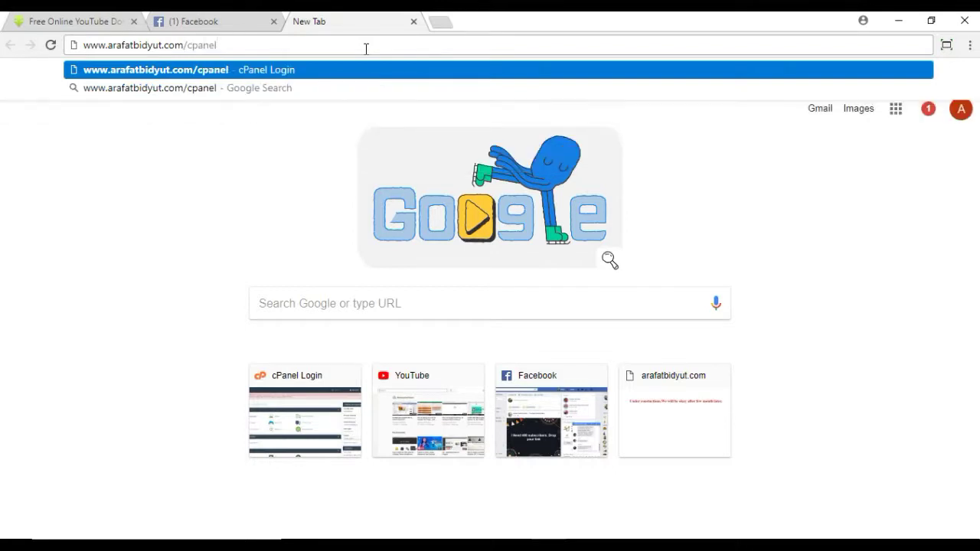
pyautogui.press('Return')
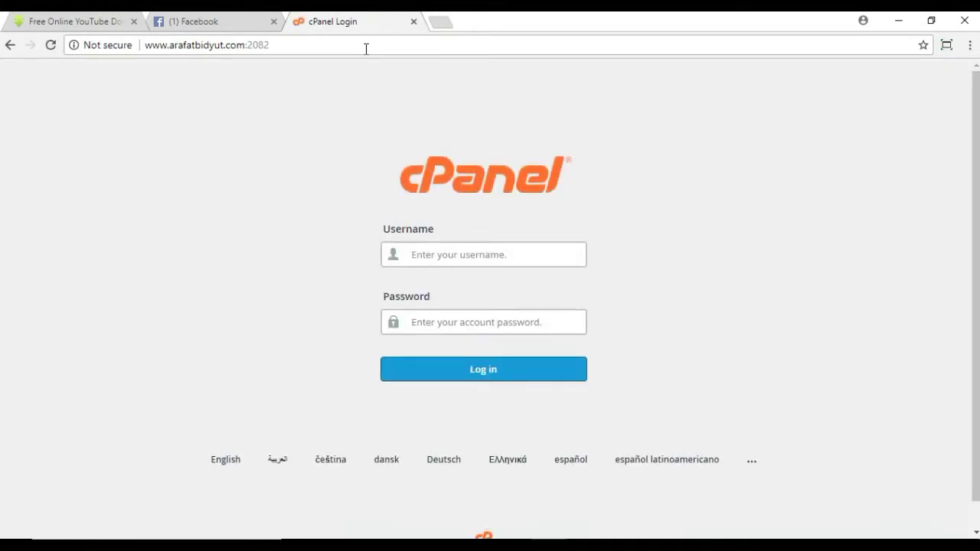
# Step: Sign in to cPanel with the saved username suggestion and the account password
pyautogui.write('arafatbidyut')
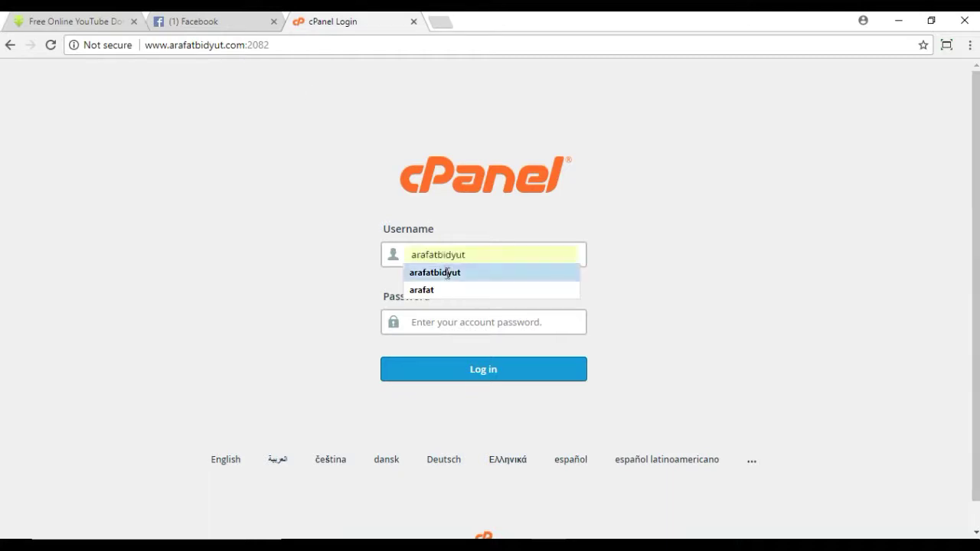
pyautogui.click(448, 274)
pyautogui.click(440, 329)
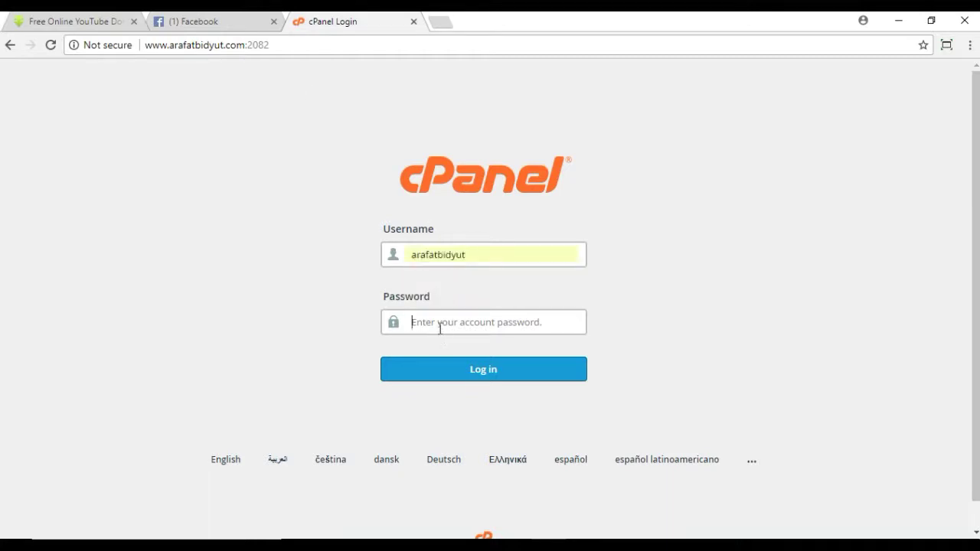
pyautogui.write('a')
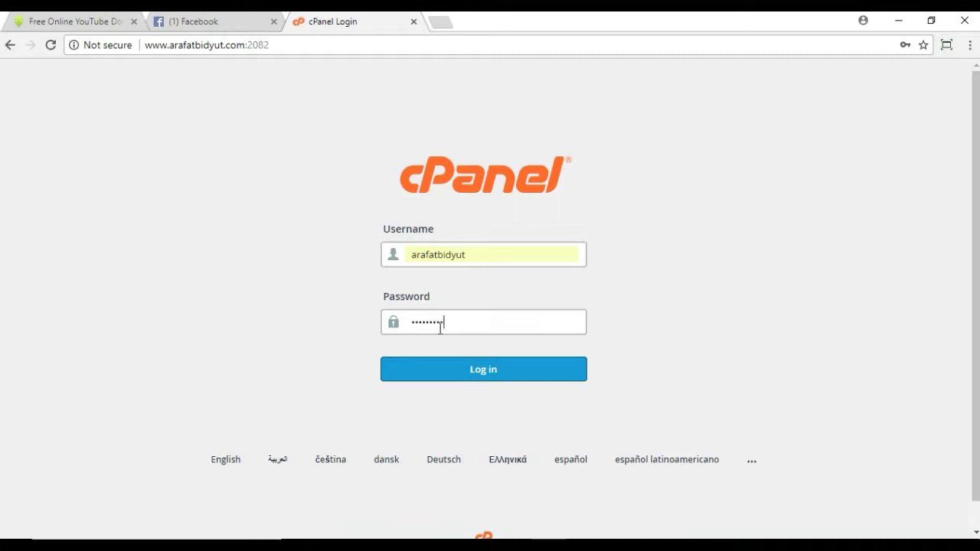
pyautogui.click(503, 362)
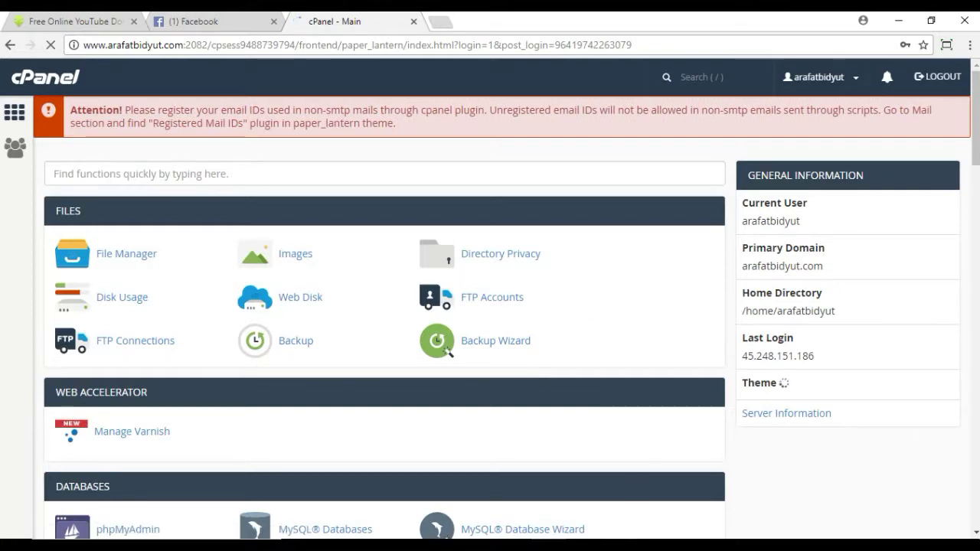
# Step: Glance at the install notes, hide them, and launch cPanel's File Manager in a new tab
pyautogui.click(629, 545)
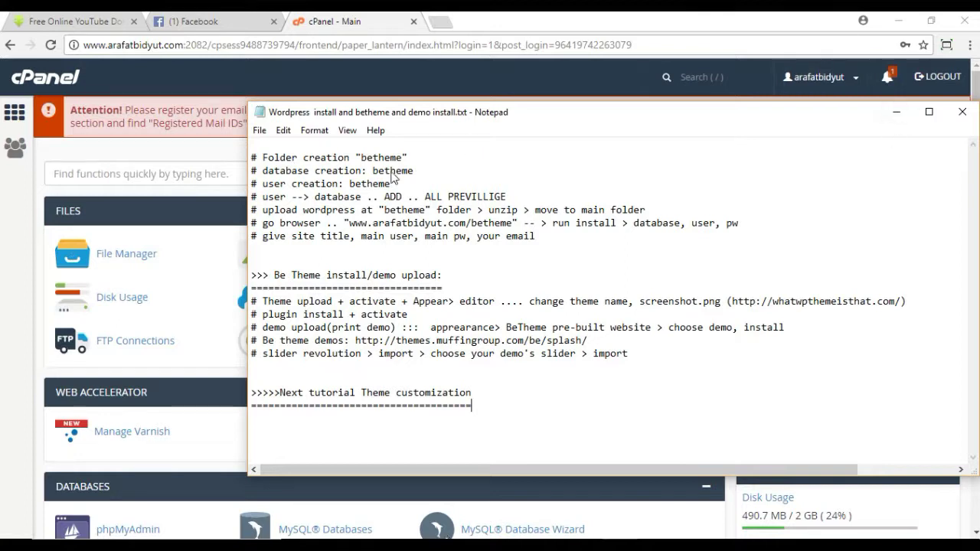
pyautogui.click(894, 113)
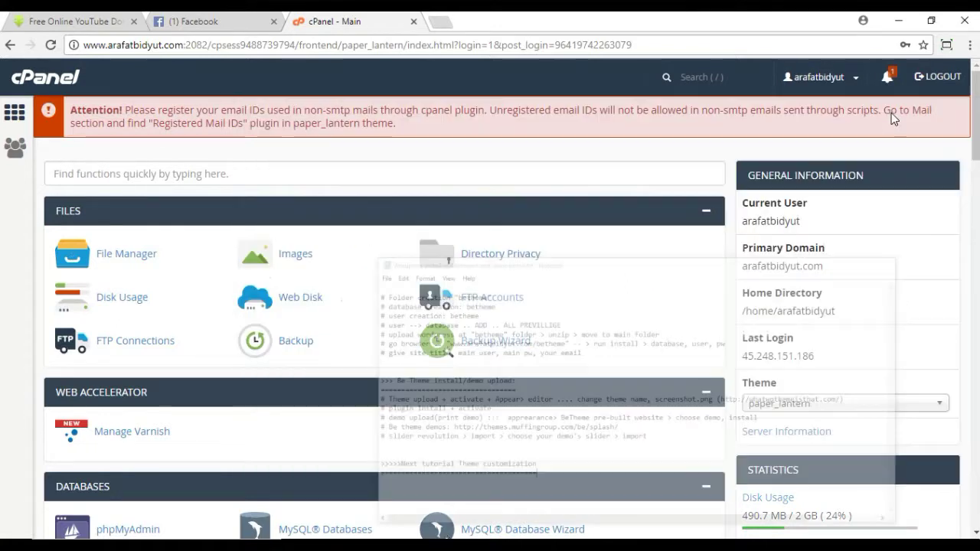
pyautogui.click(136, 255)
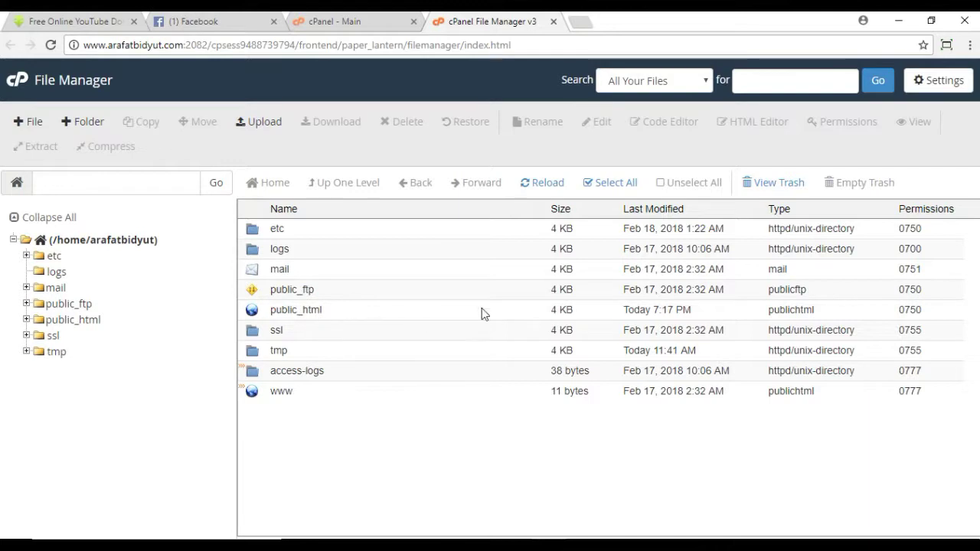
# Step: Create a new folder named betheme inside public_html and open it
pyautogui.doubleClick(443, 317)
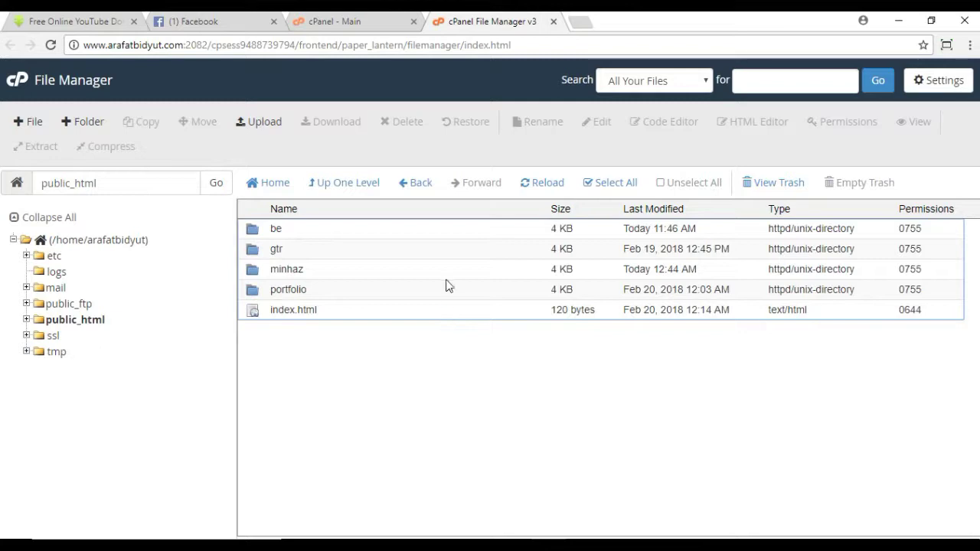
pyautogui.click(93, 123)
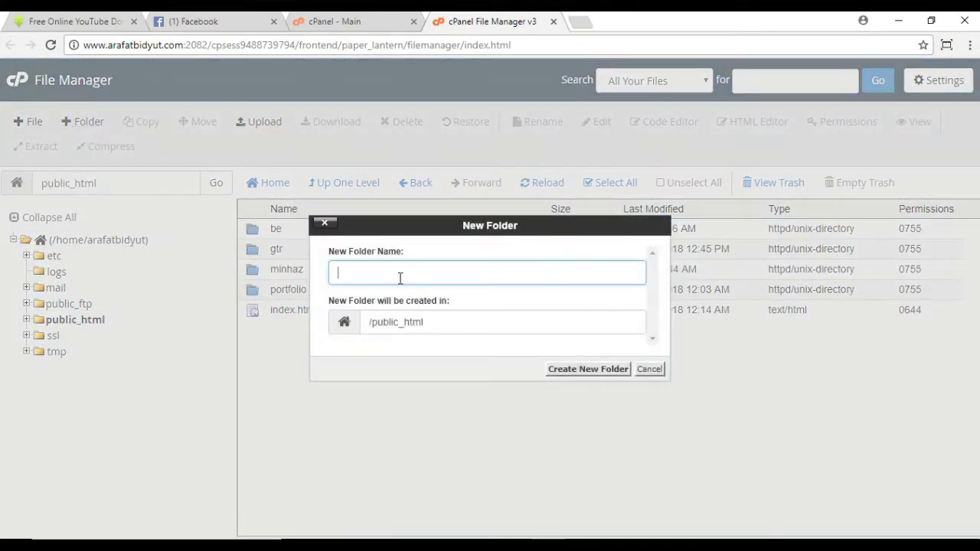
pyautogui.click(400, 278)
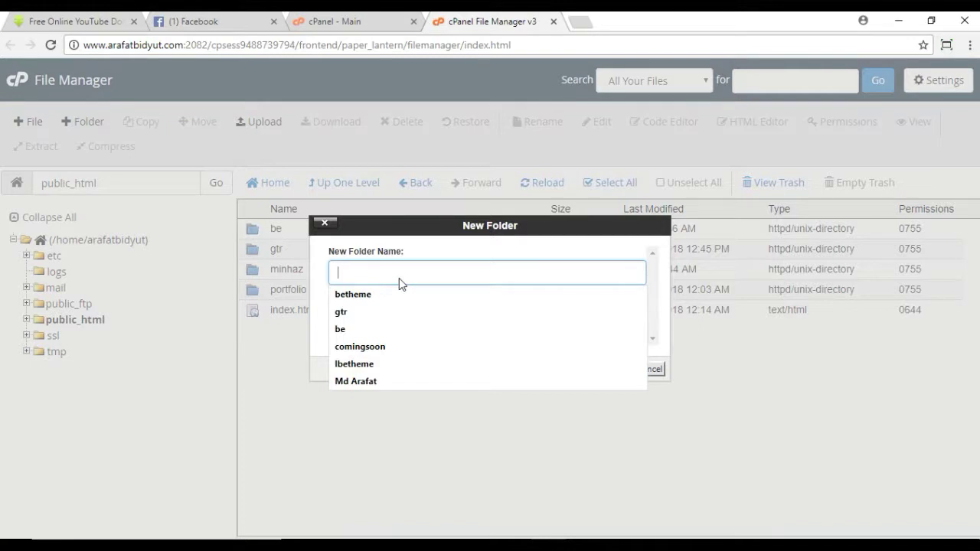
pyautogui.write('betheme')
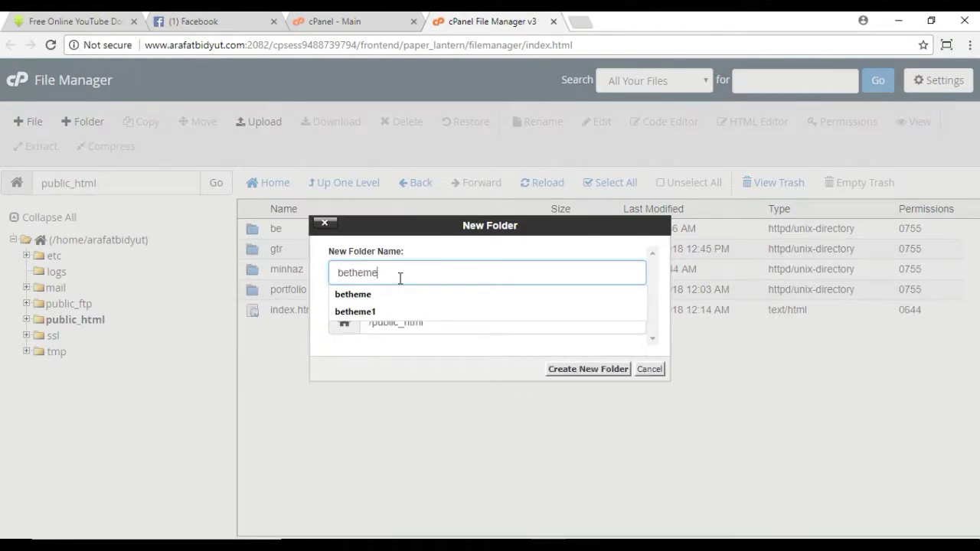
pyautogui.click(590, 295)
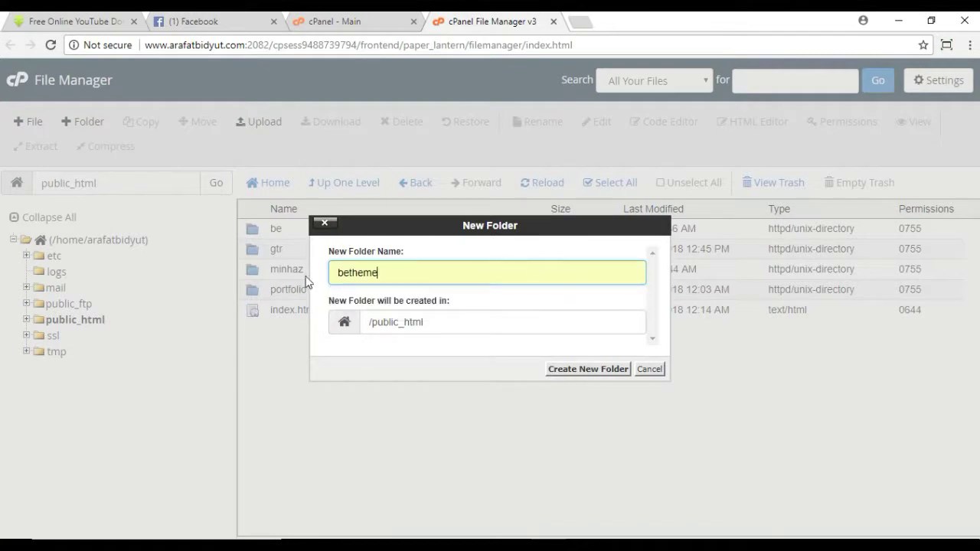
pyautogui.click(607, 372)
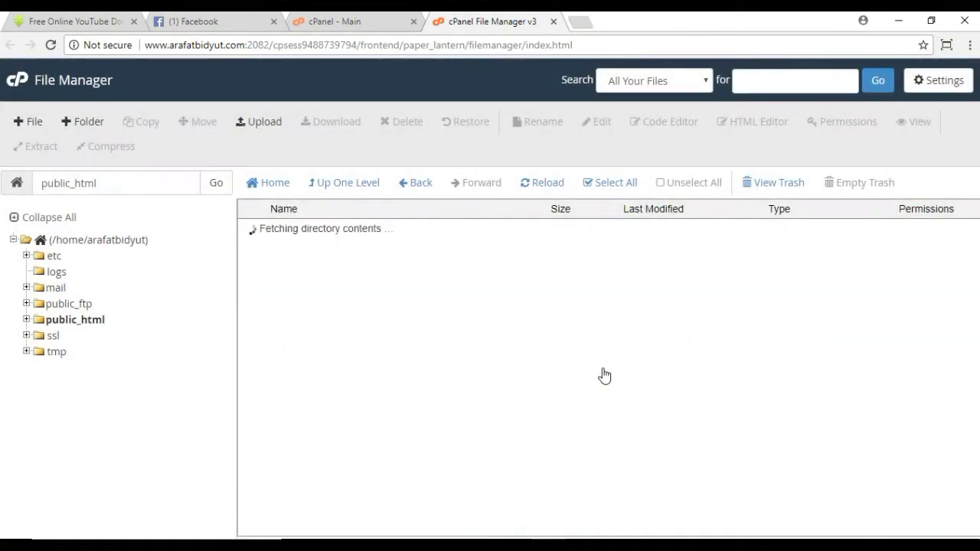
pyautogui.click(332, 250)
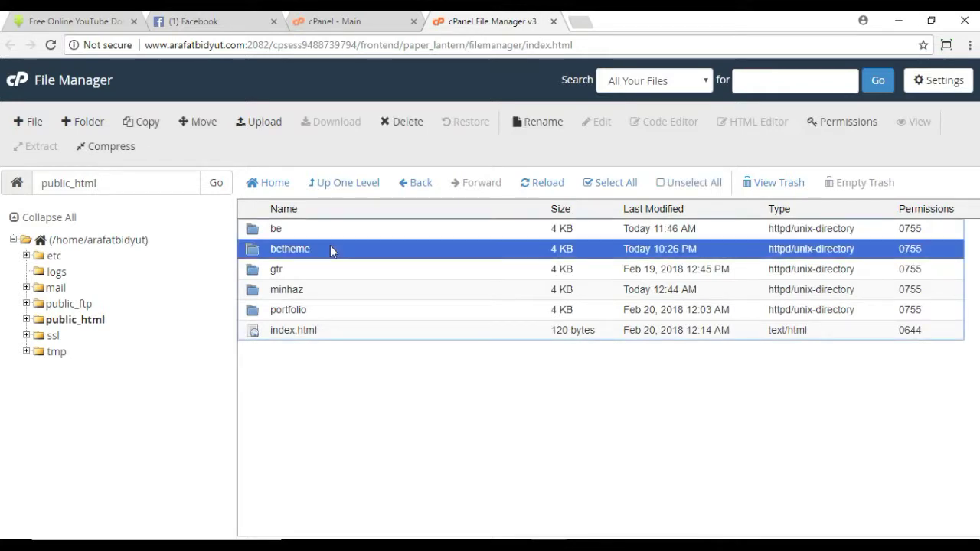
pyautogui.doubleClick(396, 253)
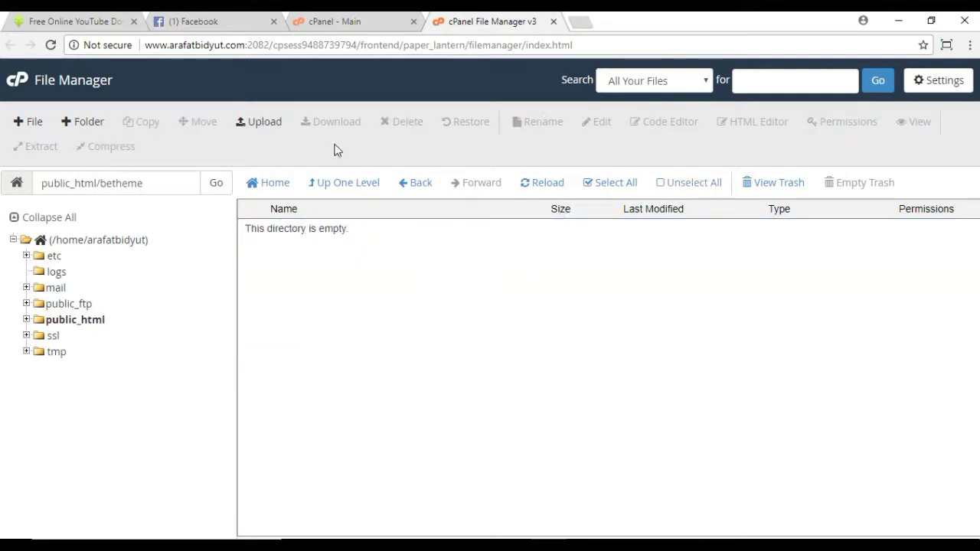
# Step: Bring up the Upload page for the betheme folder, then start a blank browser tab
pyautogui.click(253, 125)
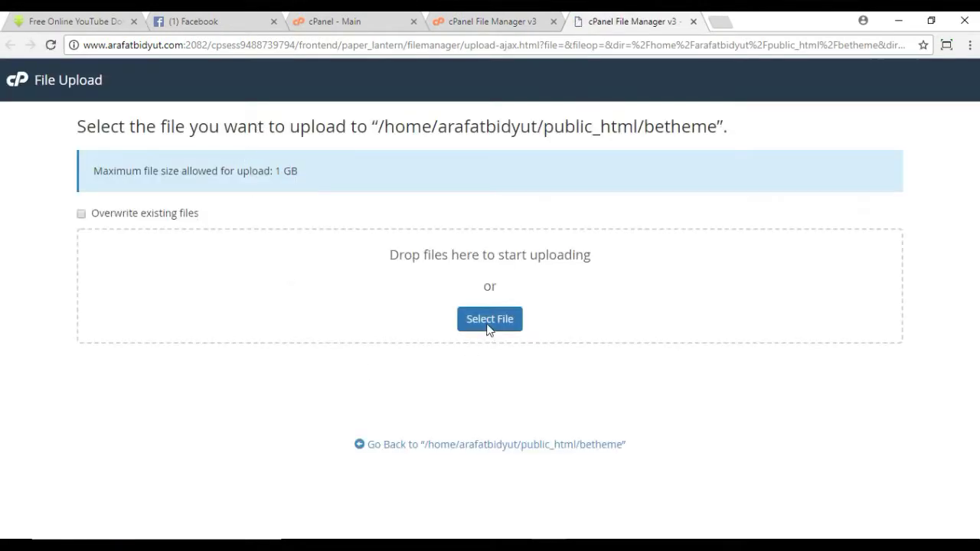
pyautogui.click(489, 321)
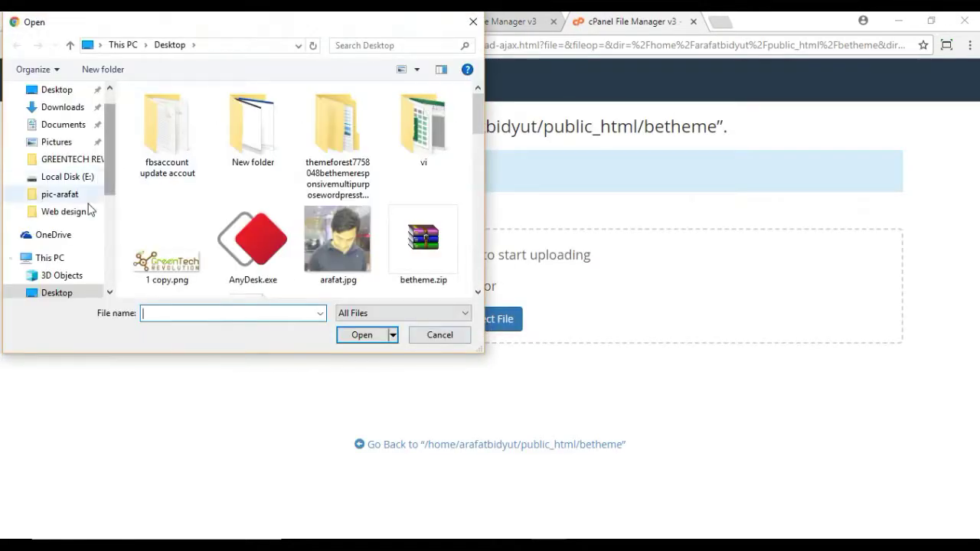
pyautogui.click(474, 24)
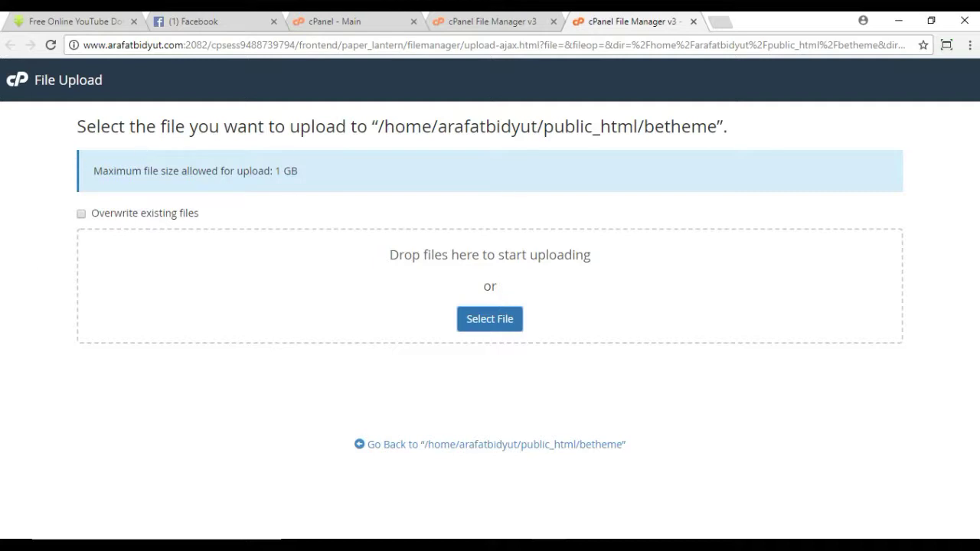
pyautogui.click(723, 23)
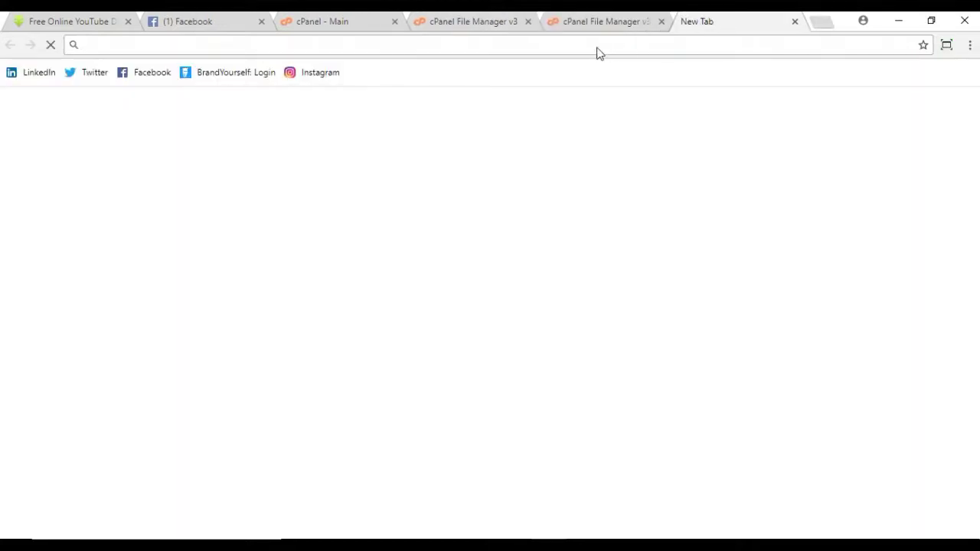
# Step: Reach wordpress.org's Download WordPress page (version 4.9.4), then return to the betheme upload tab
pyautogui.write('wordpress.org')
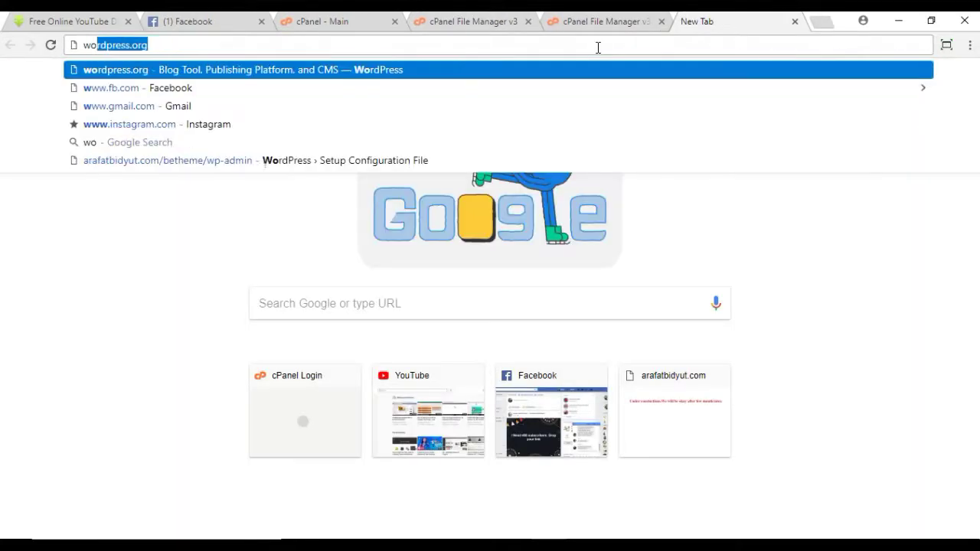
pyautogui.press('Return')
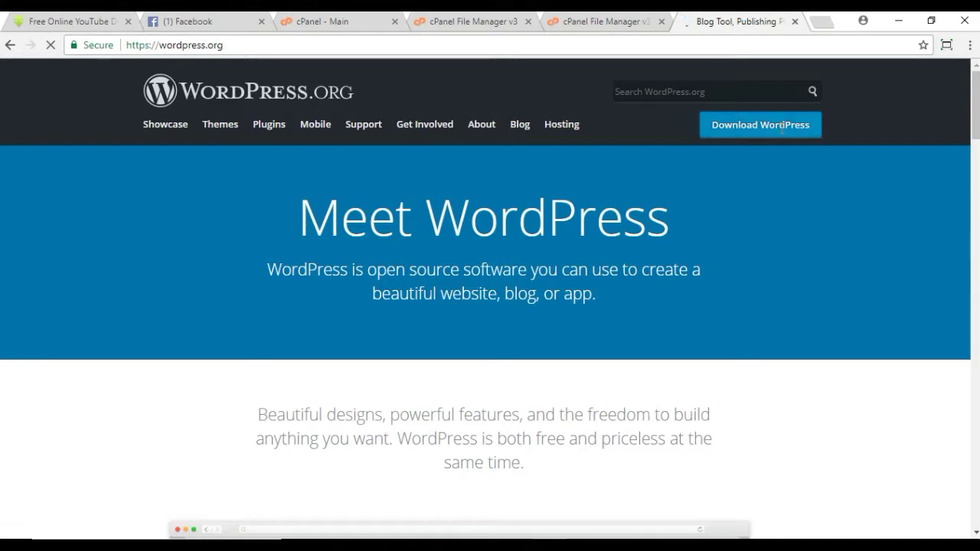
pyautogui.click(780, 128)
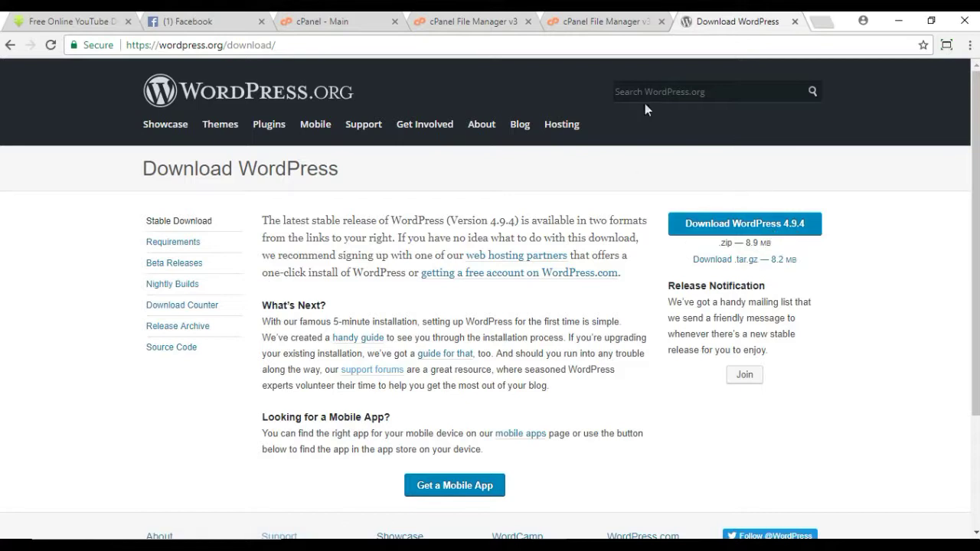
pyautogui.click(606, 21)
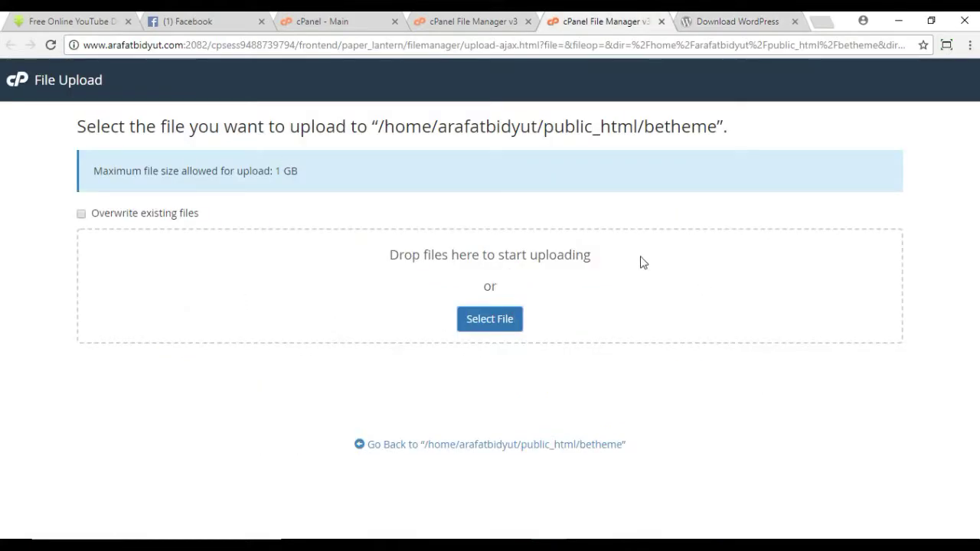
# Step: In the upload file chooser, navigate to E:\Web design\master betheme
pyautogui.click(513, 325)
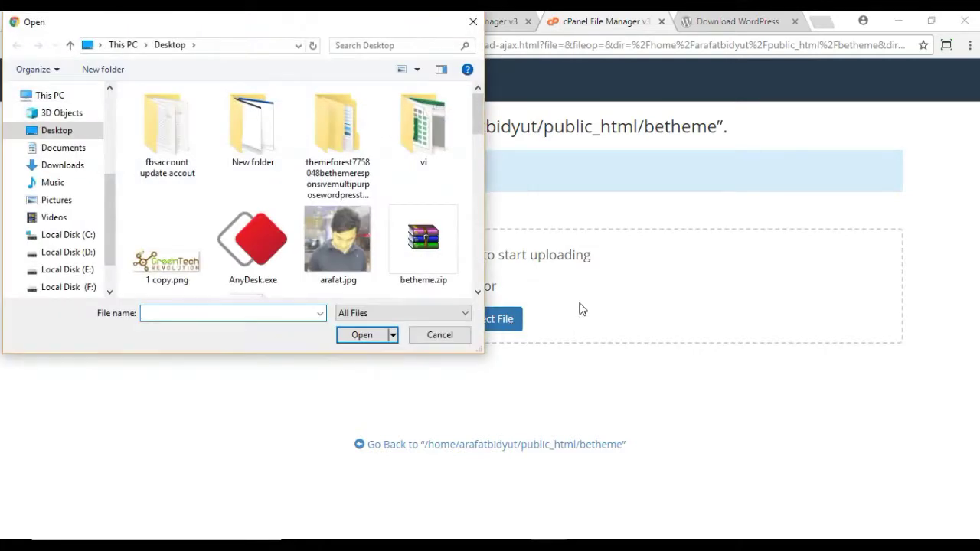
pyautogui.moveTo(111, 192); pyautogui.dragTo(108, 216)
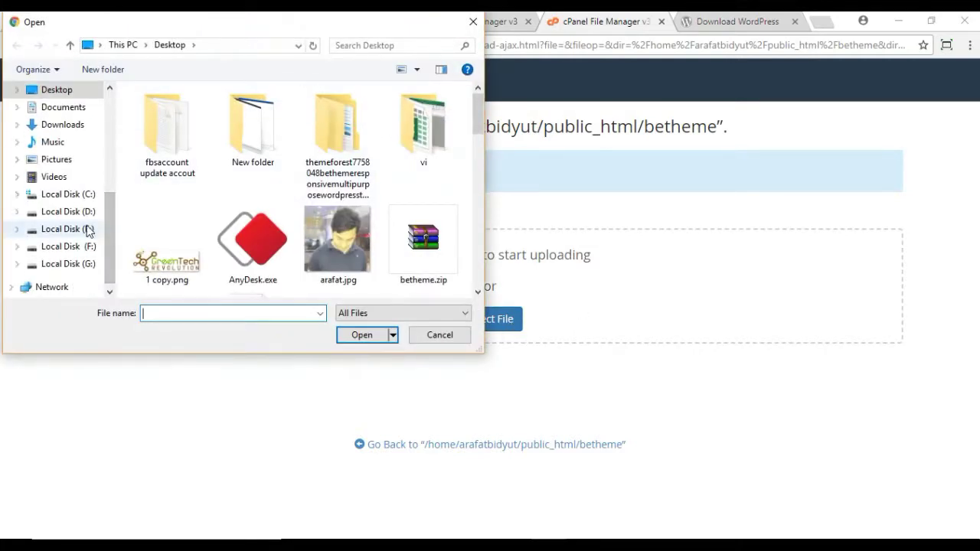
pyautogui.click(87, 229)
pyautogui.doubleClick(176, 187)
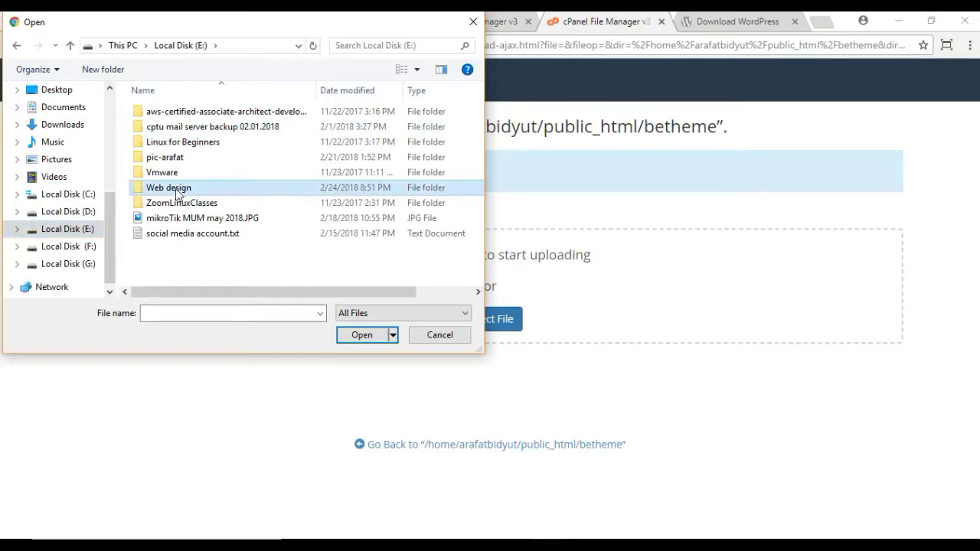
pyautogui.moveTo(474, 117); pyautogui.dragTo(475, 250)
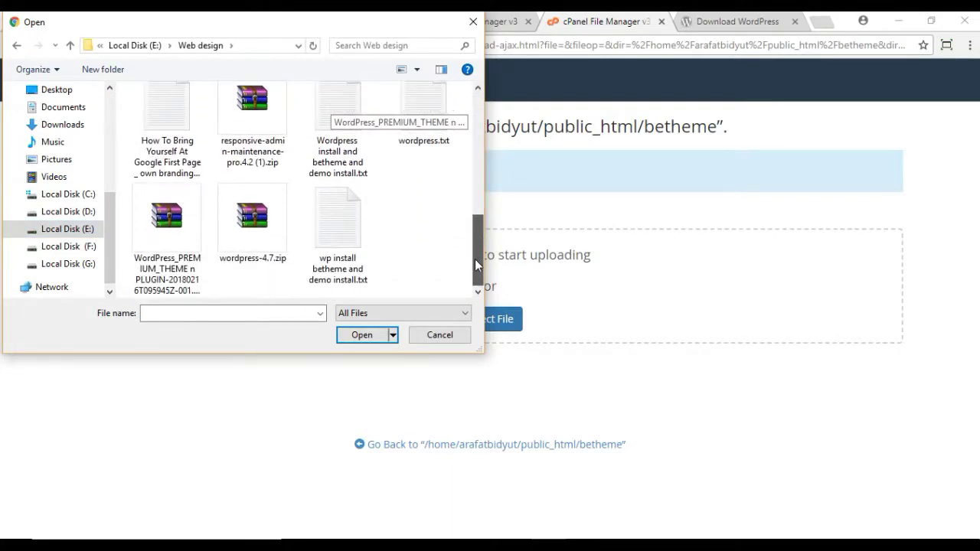
pyautogui.moveTo(476, 249); pyautogui.dragTo(452, 249)
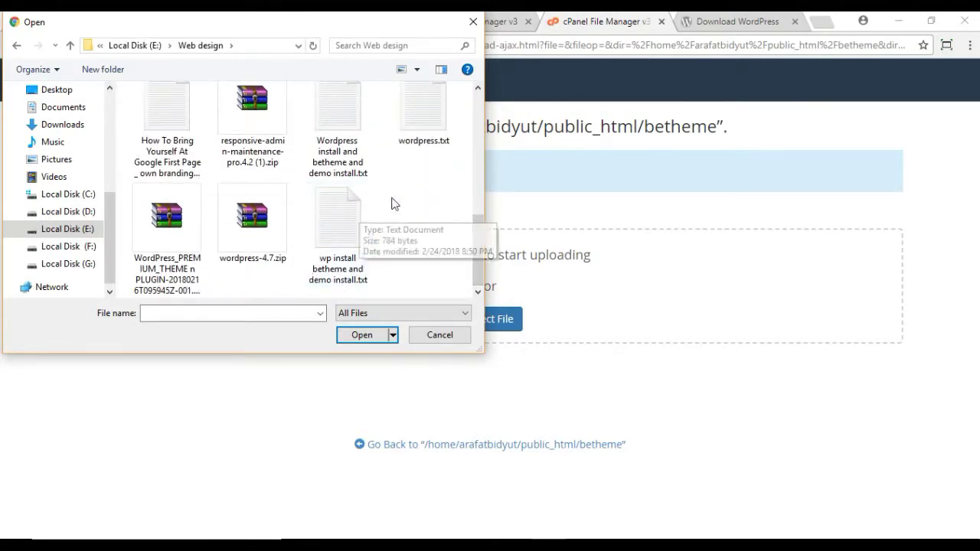
pyautogui.scroll(2, 394, 201)
pyautogui.moveTo(474, 192); pyautogui.dragTo(474, 113)
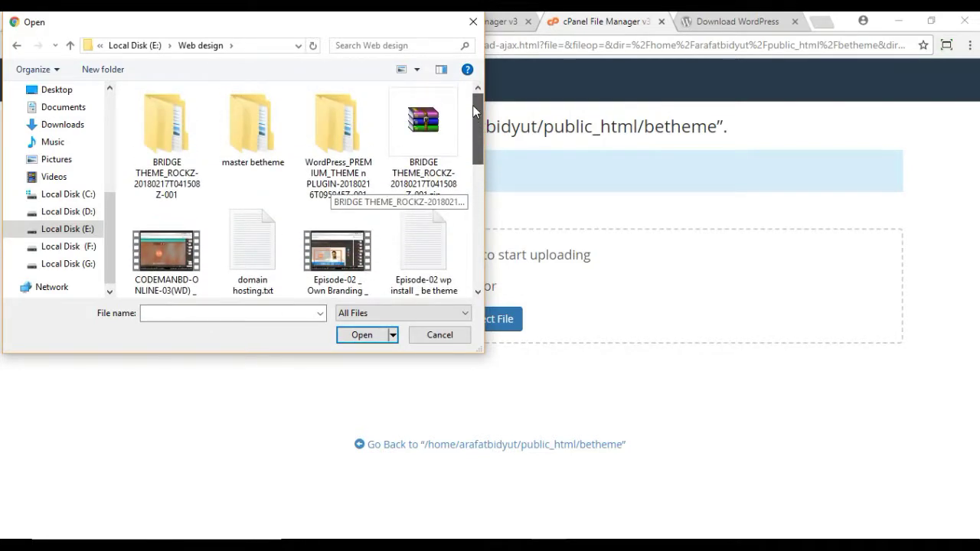
pyautogui.click(359, 157)
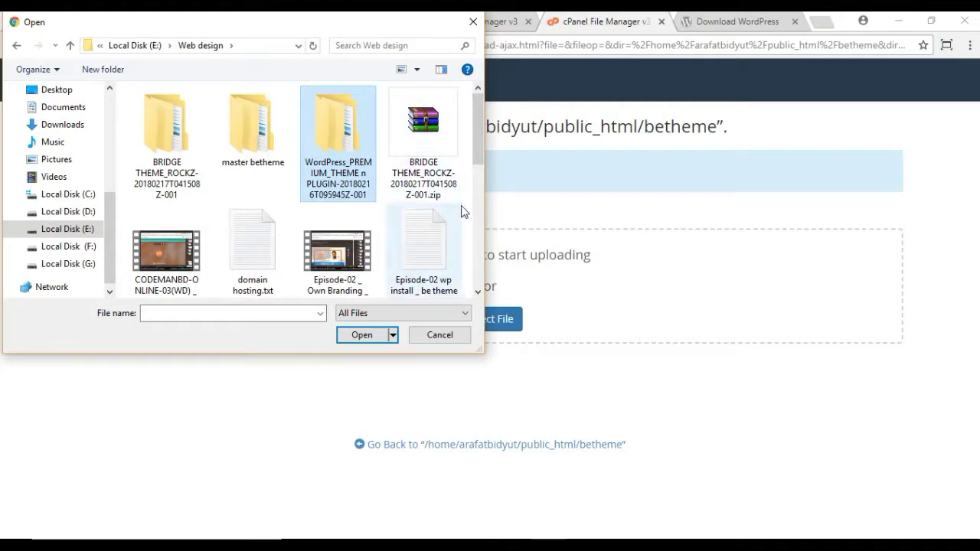
pyautogui.moveTo(481, 147); pyautogui.dragTo(478, 277)
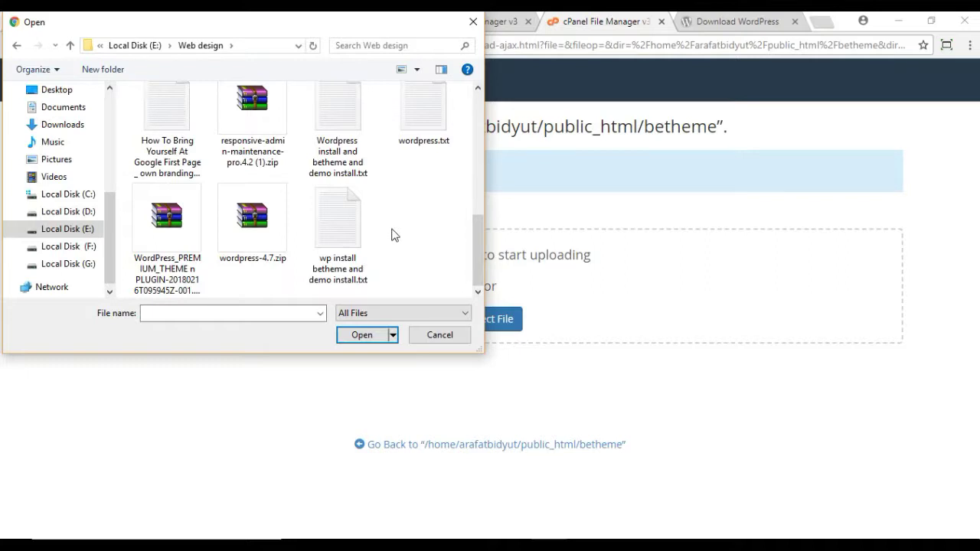
pyautogui.moveTo(477, 243); pyautogui.dragTo(478, 185)
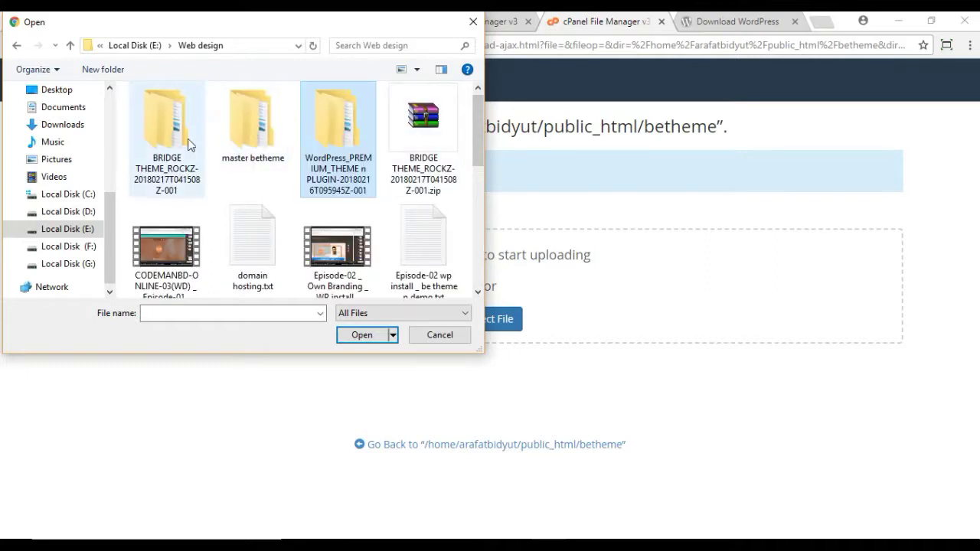
pyautogui.doubleClick(245, 141)
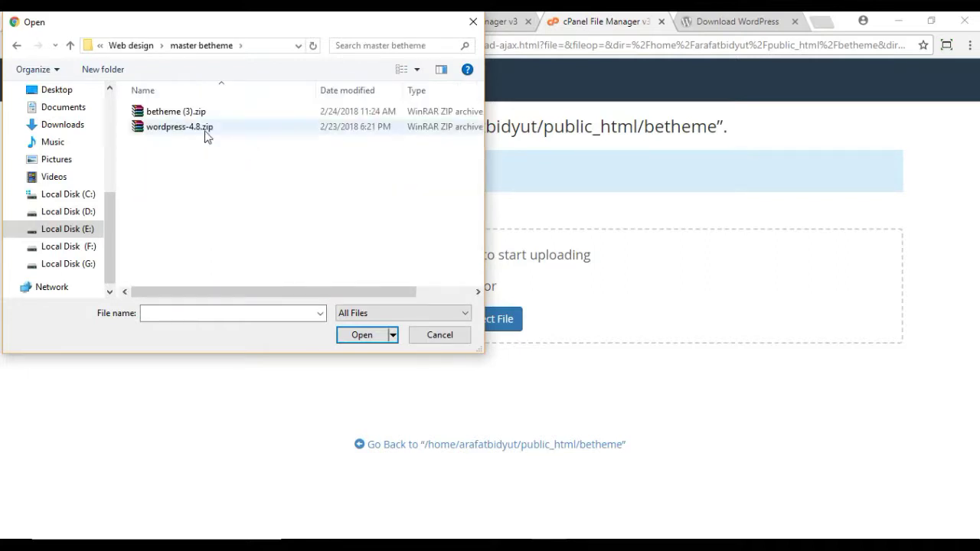
# Step: Upload wordpress-4.8.zip (8.49 MB) to betheme and return to the File Manager listing
pyautogui.click(180, 133)
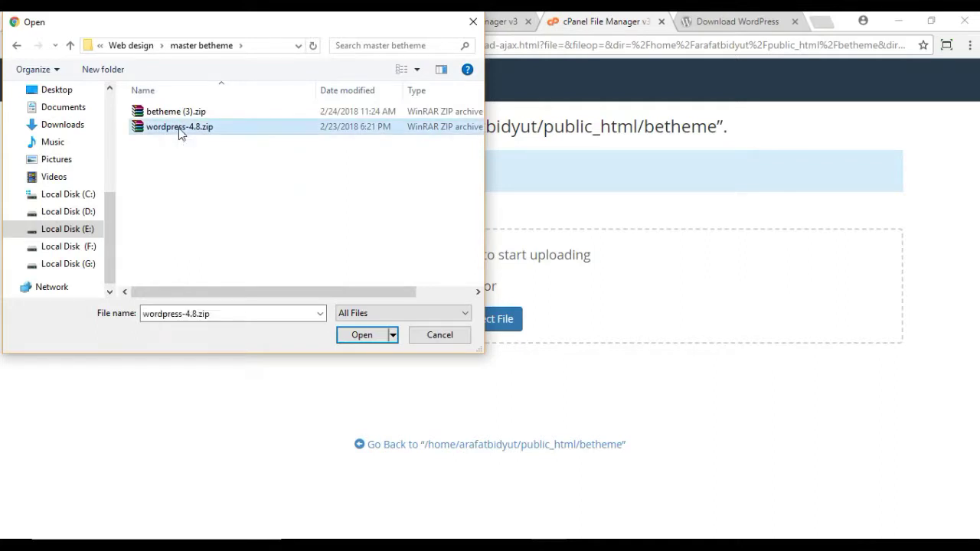
pyautogui.click(365, 336)
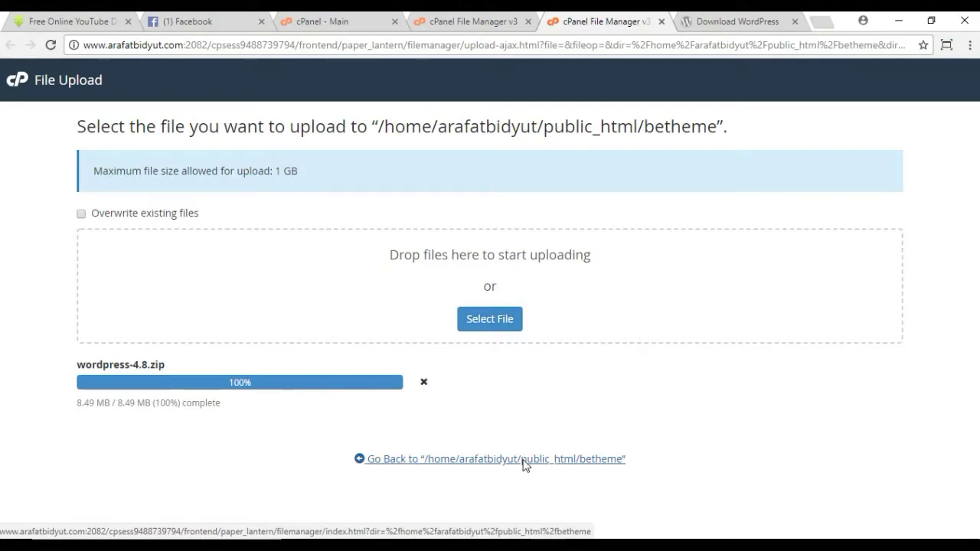
pyautogui.hotkey('ctrl', 'w')
pyautogui.click(452, 21)
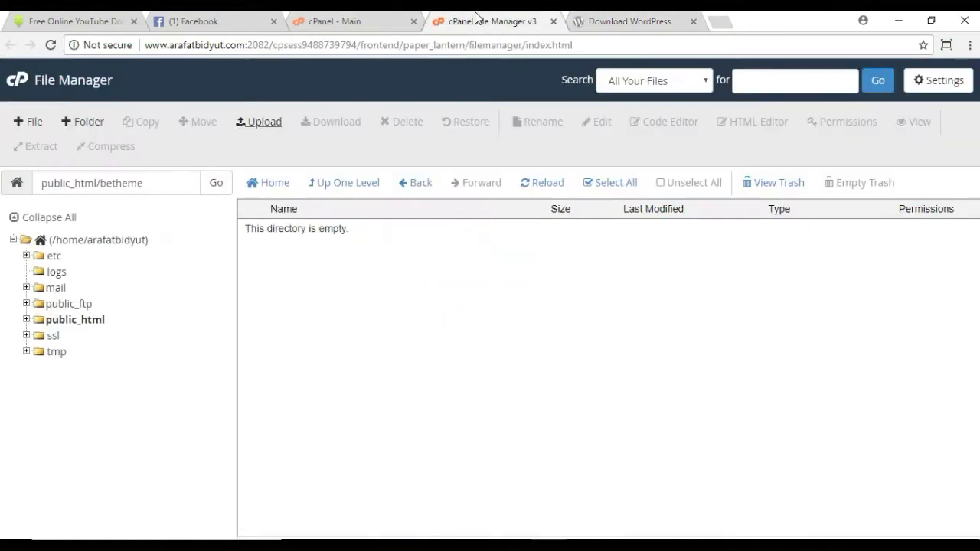
# Step: Re-enter betheme from public_html until wordpress-4.8.zip (8.49 MB) is listed, then select it
pyautogui.click(334, 187)
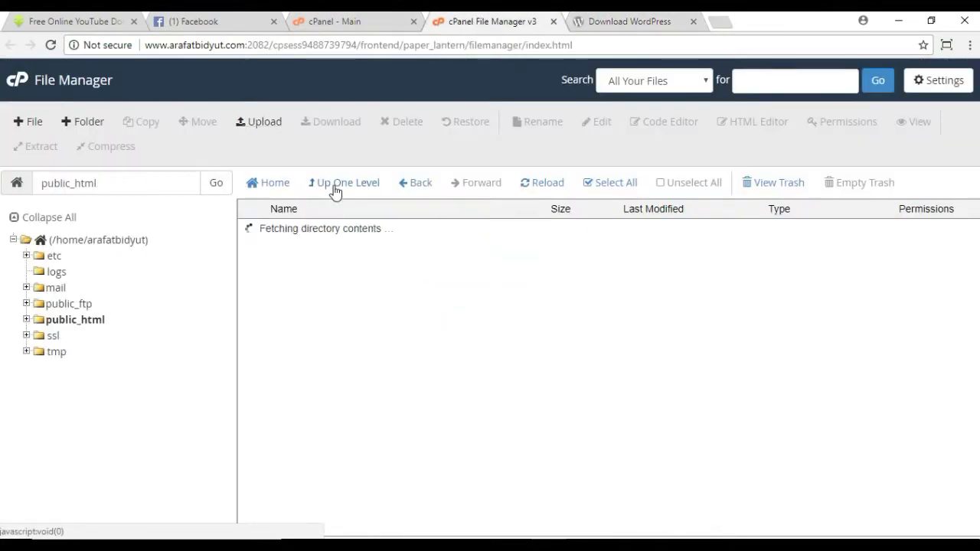
pyautogui.doubleClick(338, 248)
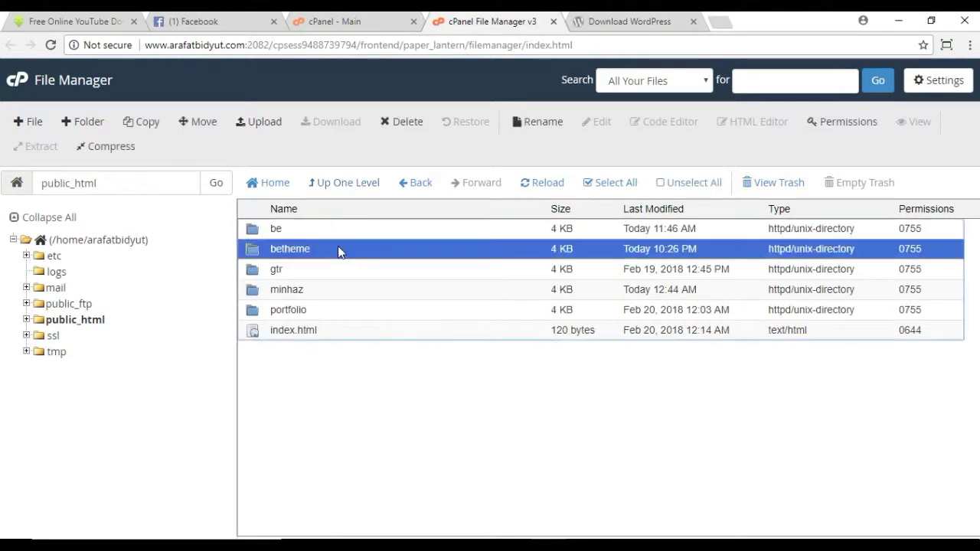
pyautogui.click(342, 187)
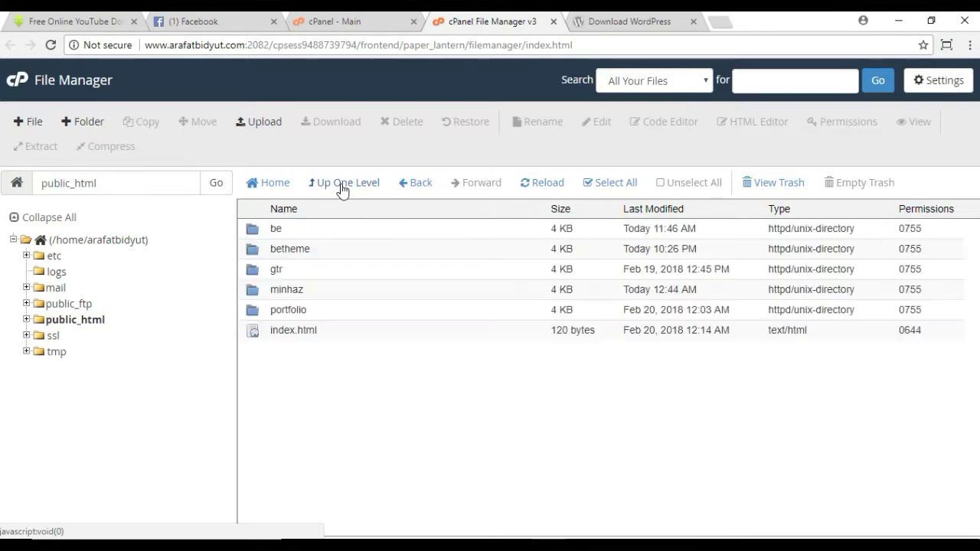
pyautogui.doubleClick(365, 258)
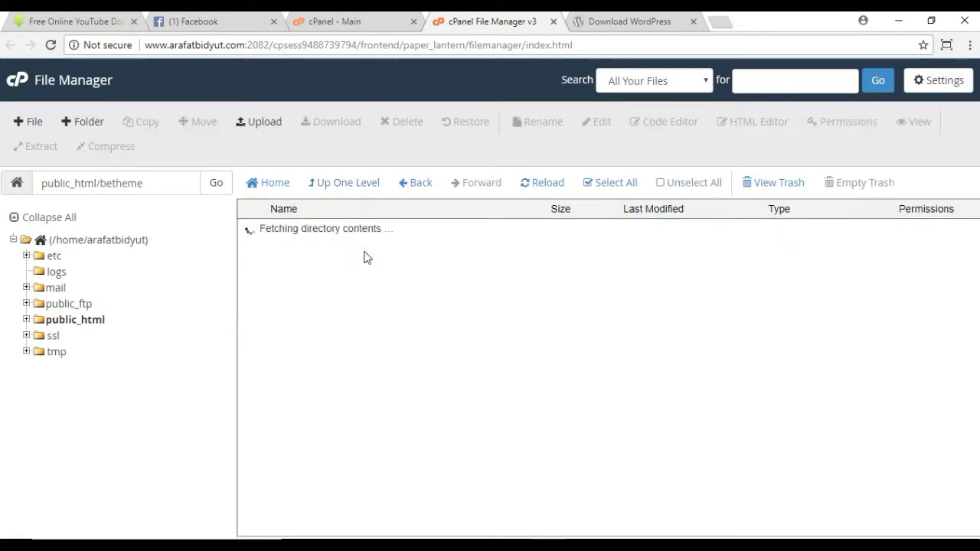
pyautogui.click(355, 186)
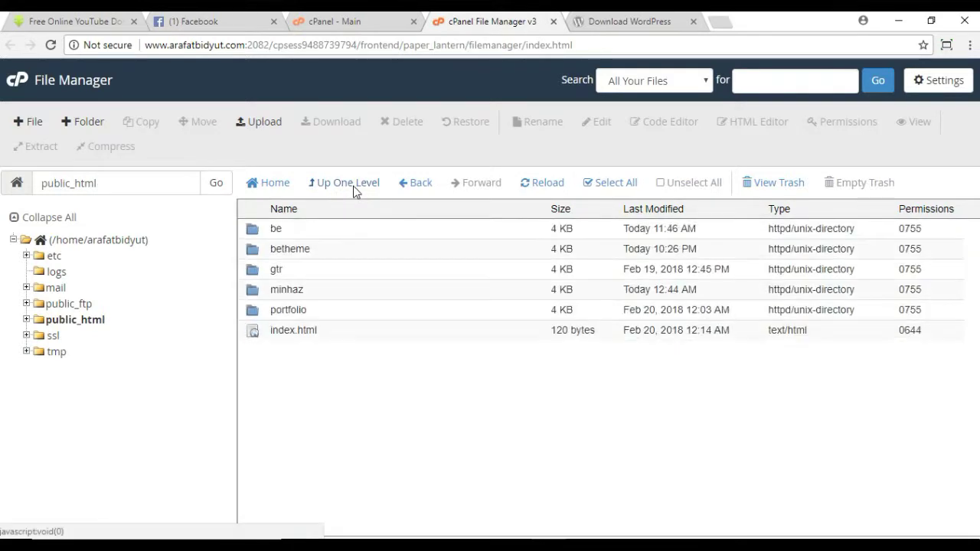
pyautogui.doubleClick(365, 253)
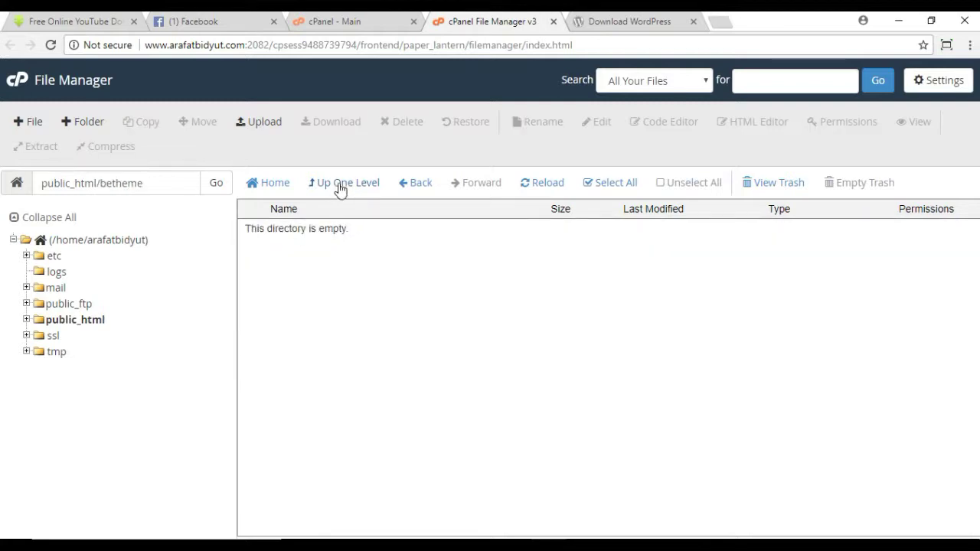
pyautogui.click(340, 189)
pyautogui.doubleClick(349, 259)
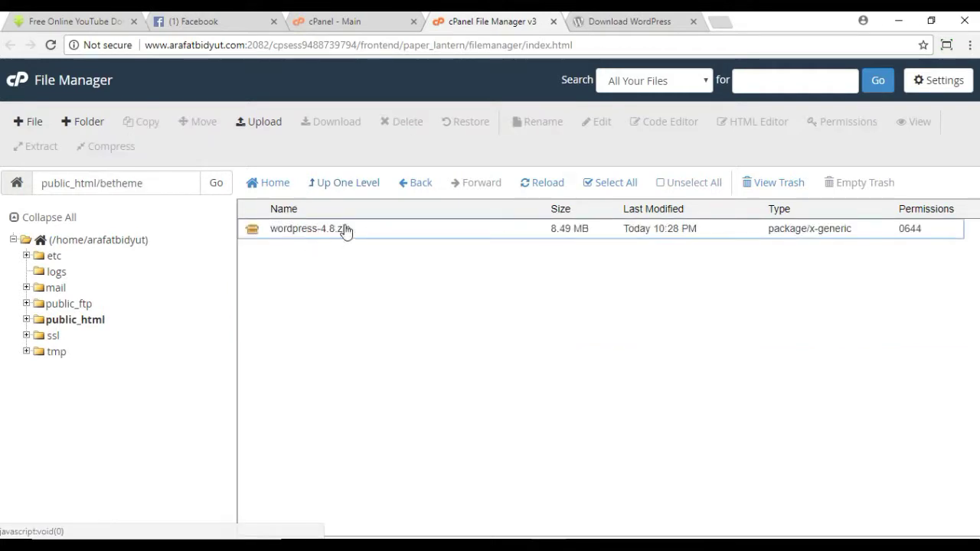
pyautogui.click(354, 229)
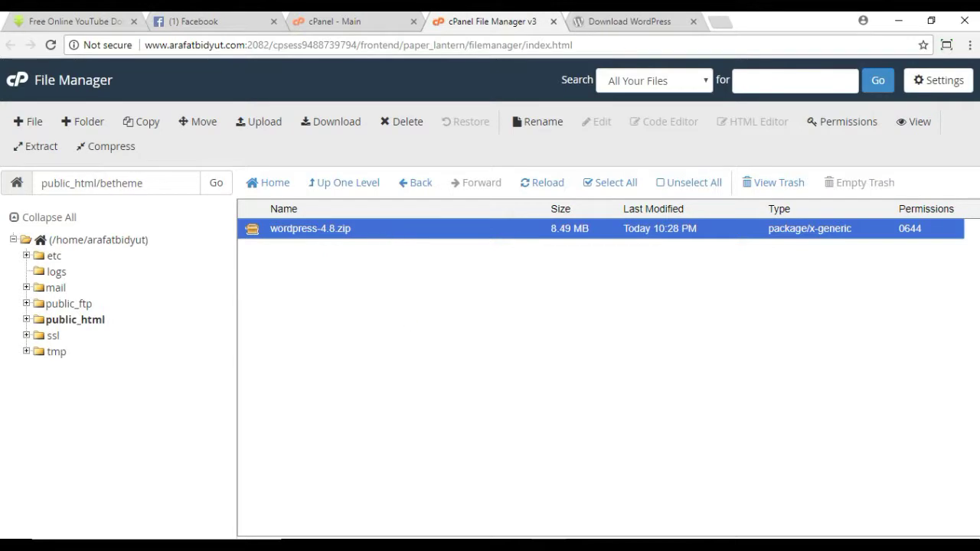
pyautogui.hotkey('alt', 'Tab')
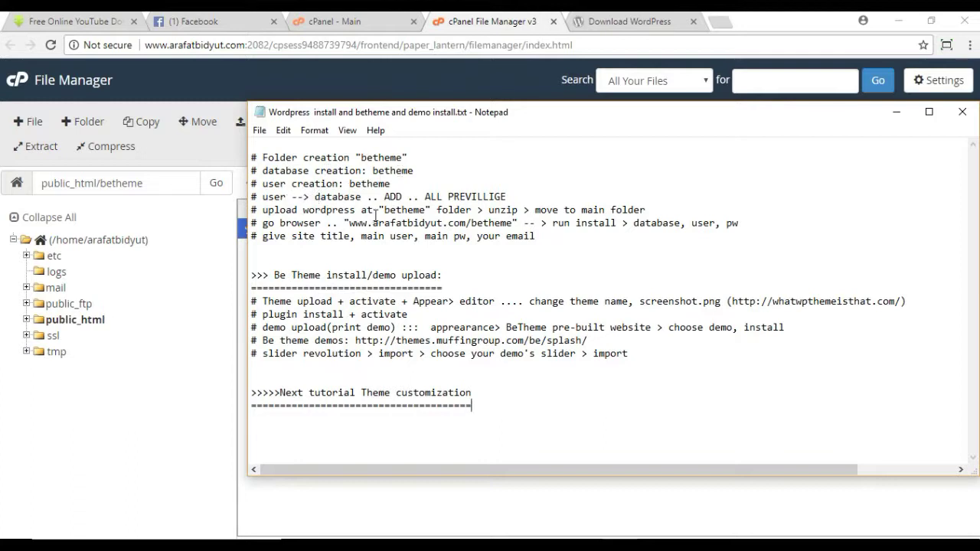
pyautogui.click(894, 111)
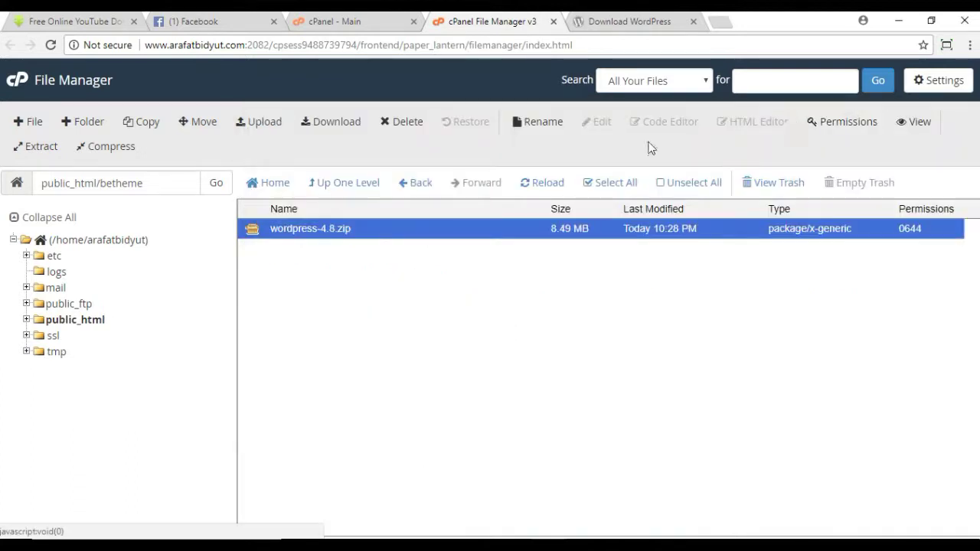
# Step: Extract wordpress-4.8.zip into betheme and refresh to show the new wordpress folder
pyautogui.rightClick(380, 225)
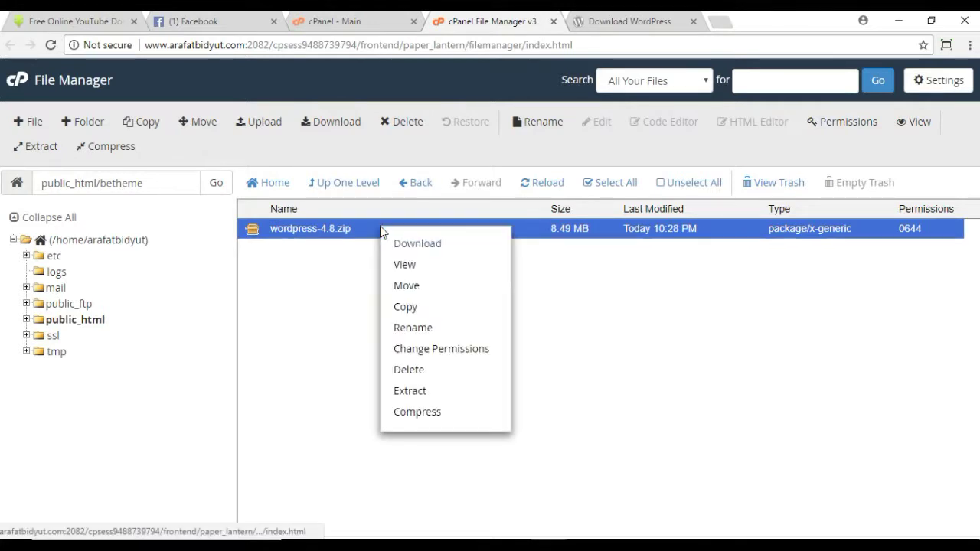
pyautogui.click(414, 392)
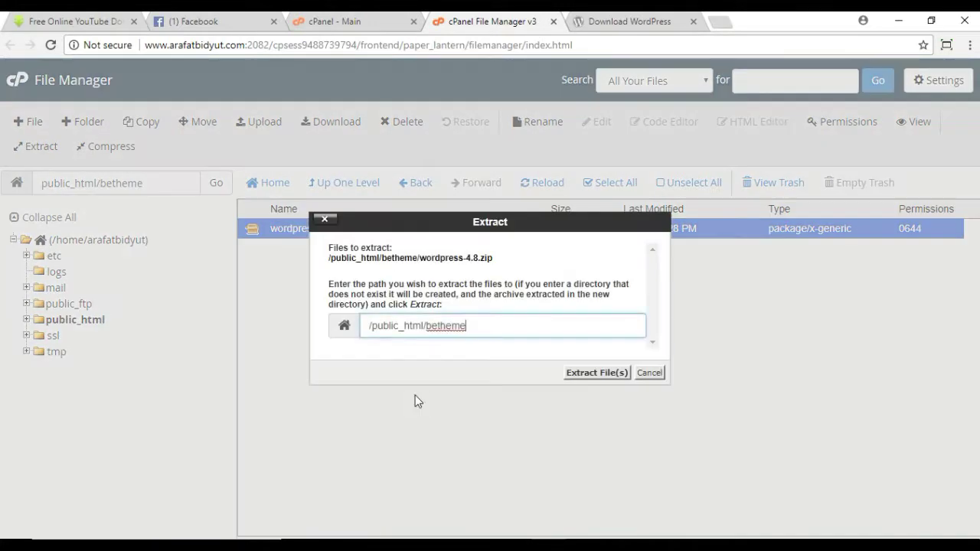
pyautogui.click(591, 373)
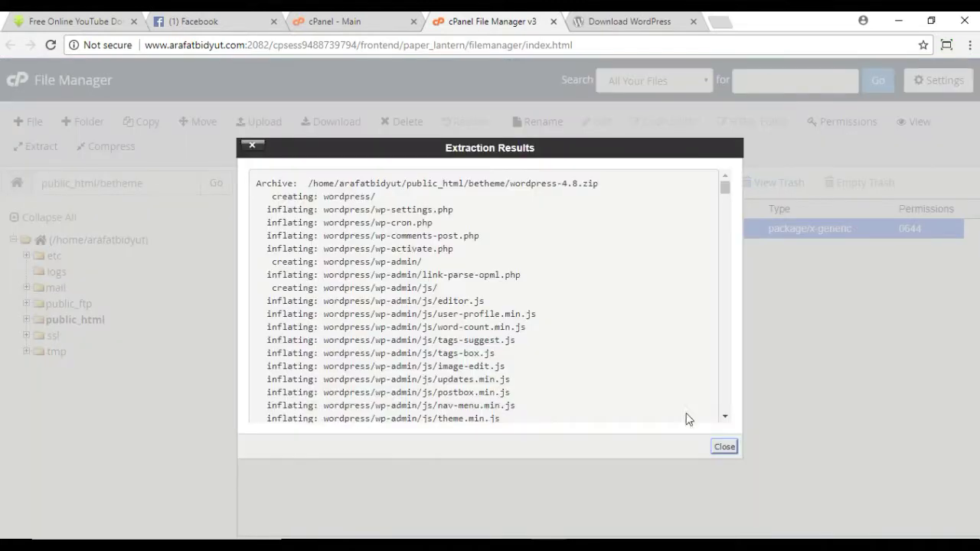
pyautogui.click(724, 445)
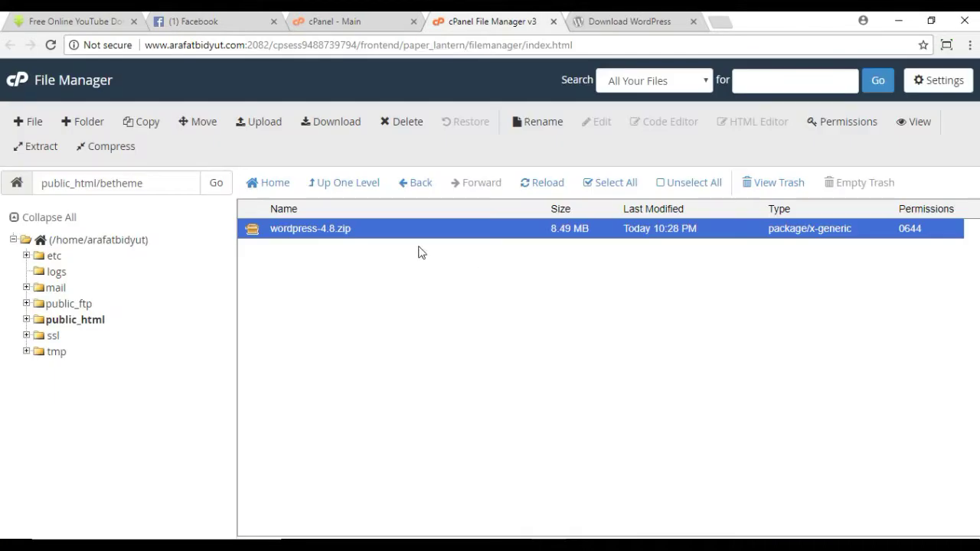
pyautogui.click(361, 188)
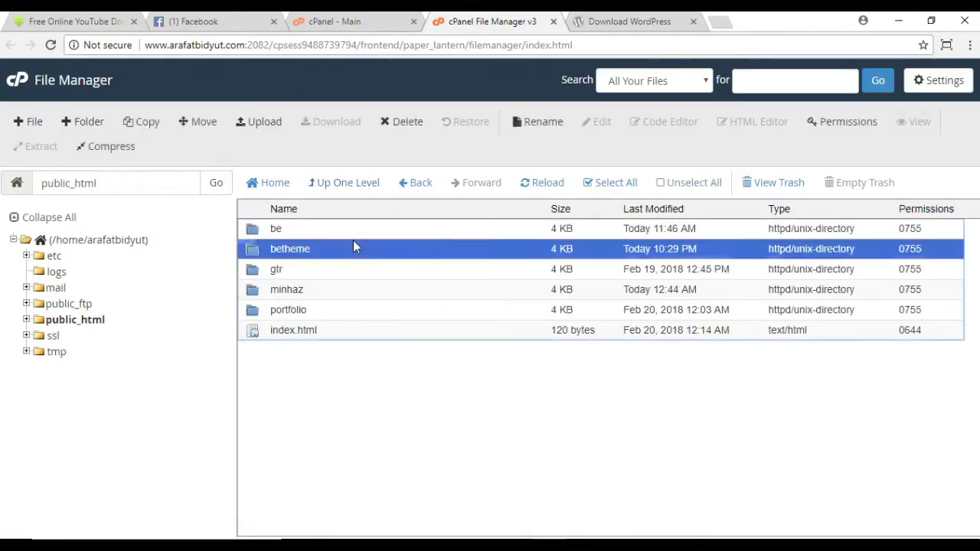
pyautogui.doubleClick(353, 246)
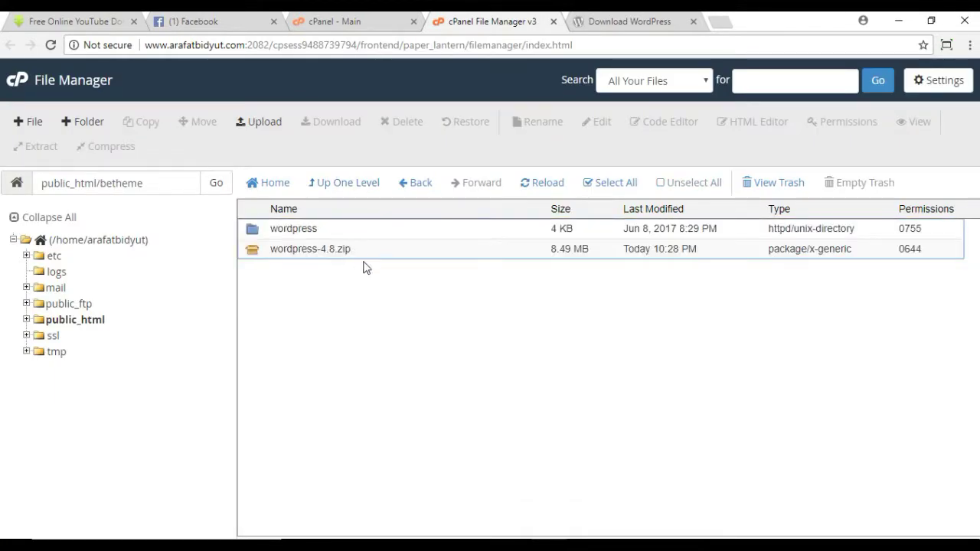
# Step: Permanently delete wordpress-4.8.zip, skipping the trash, then select the wordpress folder
pyautogui.click(374, 256)
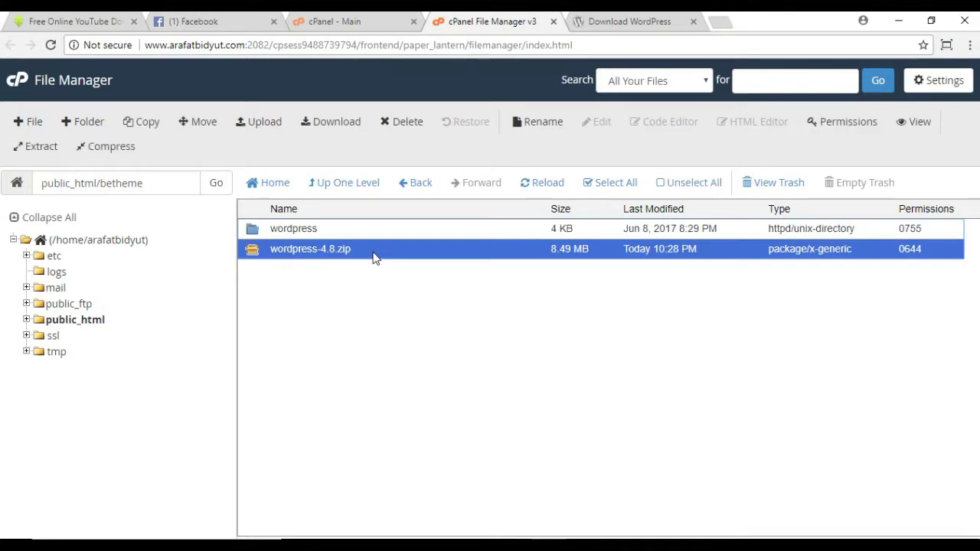
pyautogui.rightClick(374, 256)
pyautogui.click(407, 397)
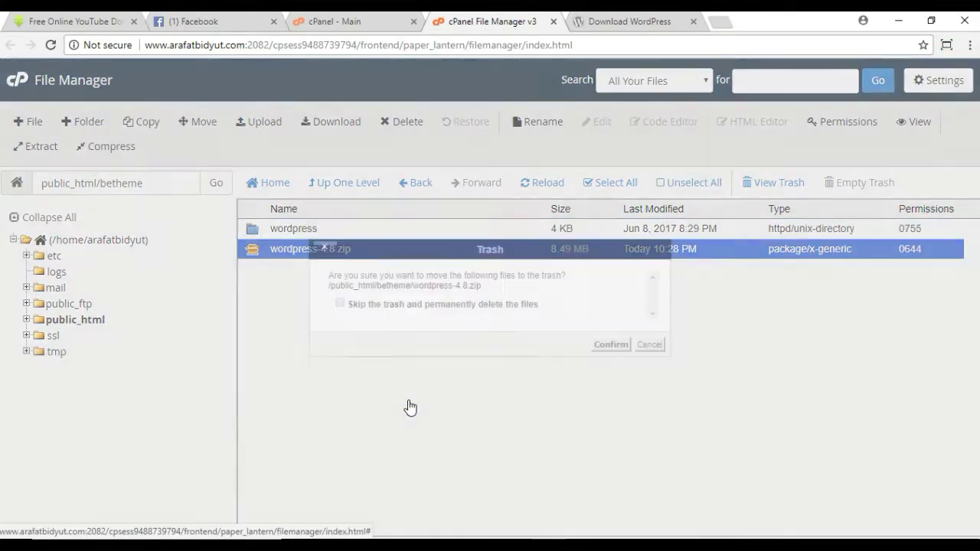
pyautogui.click(346, 305)
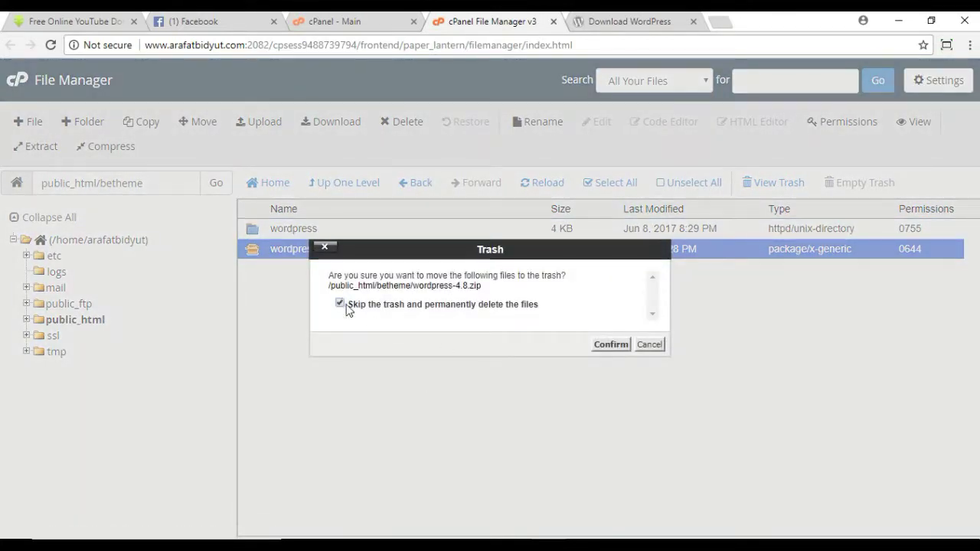
pyautogui.click(610, 345)
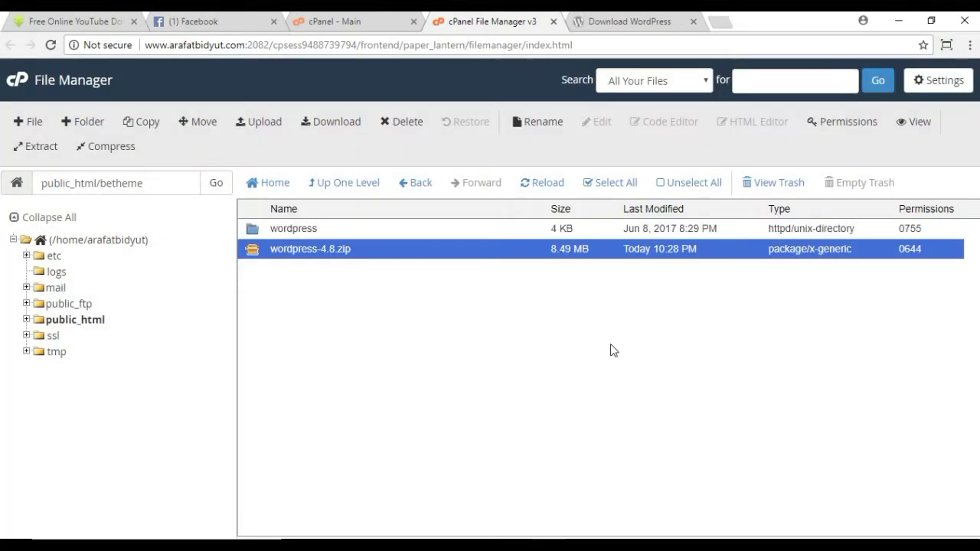
pyautogui.click(319, 238)
# Step: Move every file from betheme/wordpress up into /public_html/betheme
pyautogui.doubleClick(365, 234)
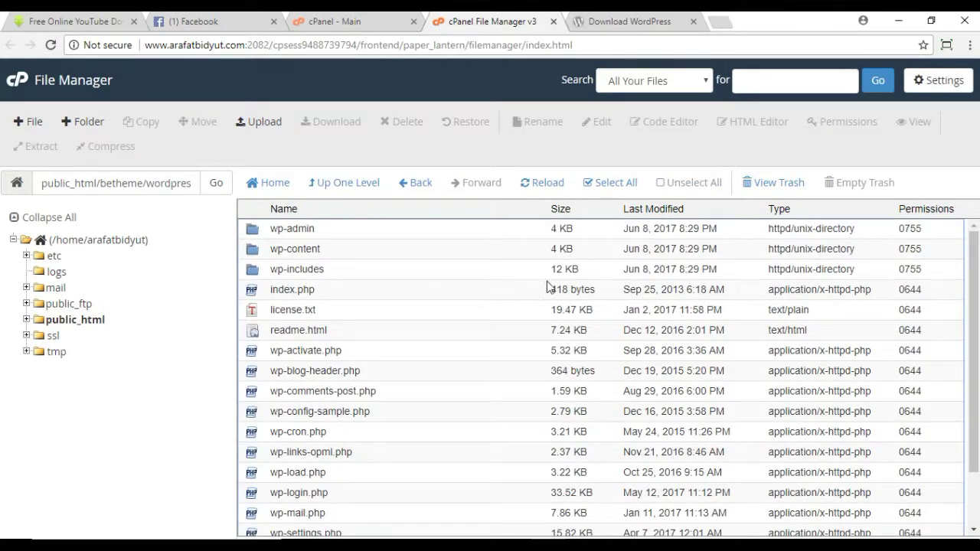
pyautogui.click(607, 186)
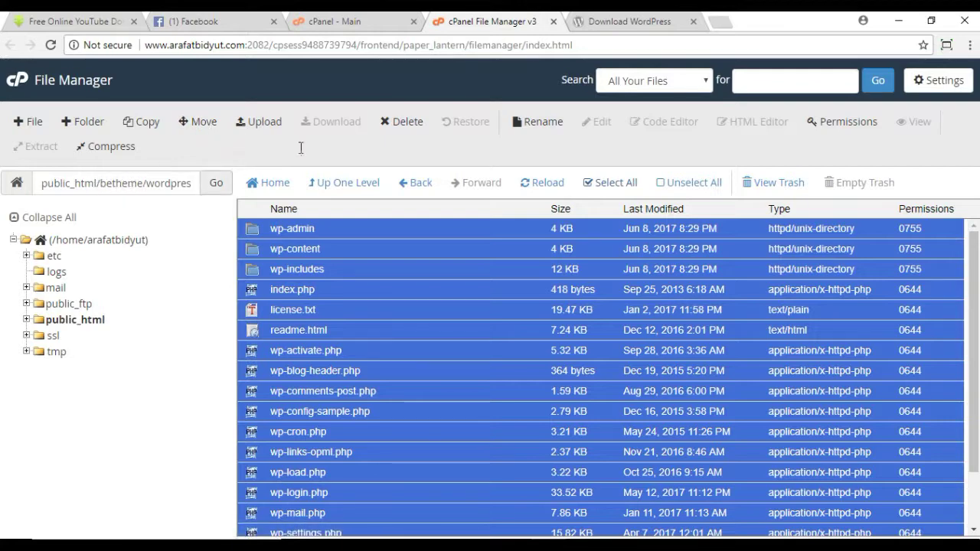
pyautogui.click(199, 125)
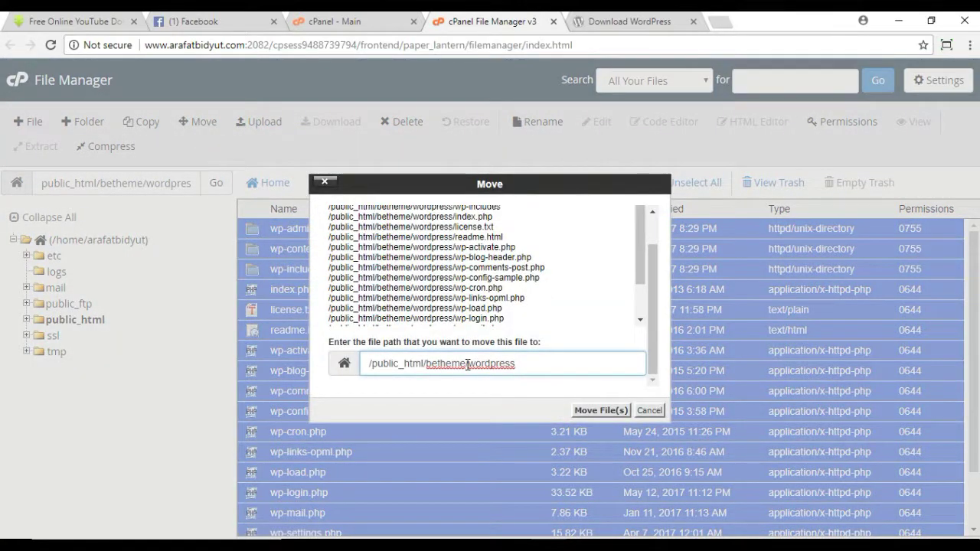
pyautogui.moveTo(468, 364); pyautogui.dragTo(556, 363)
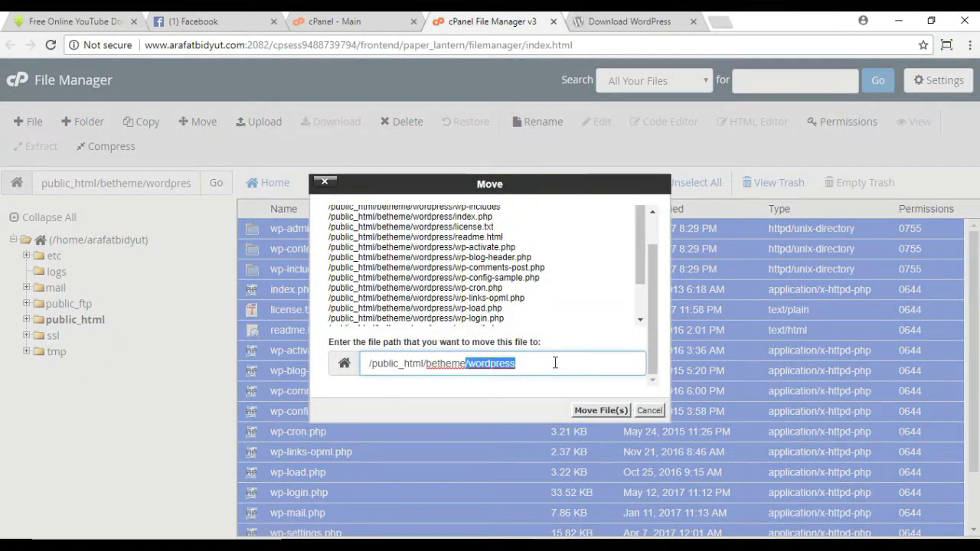
pyautogui.press('BackSpace')
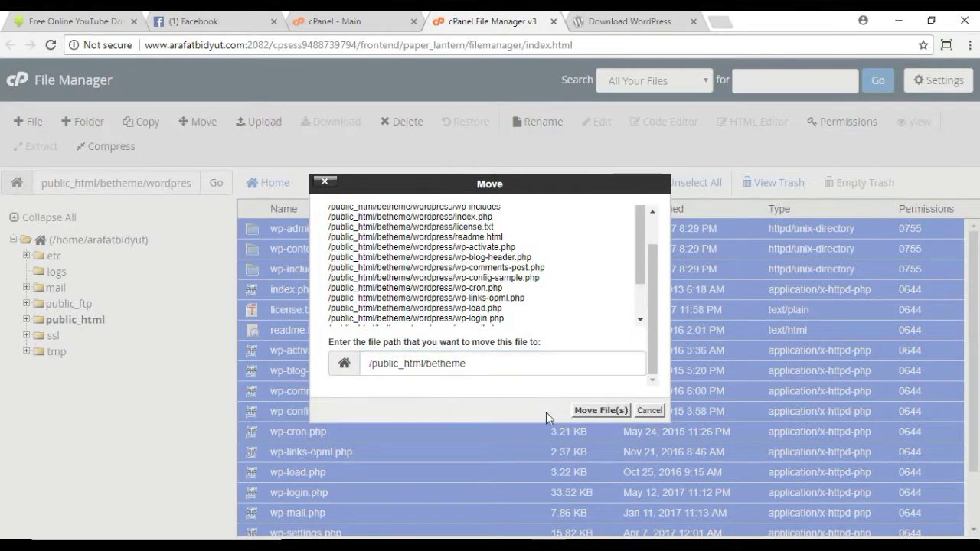
pyautogui.click(602, 411)
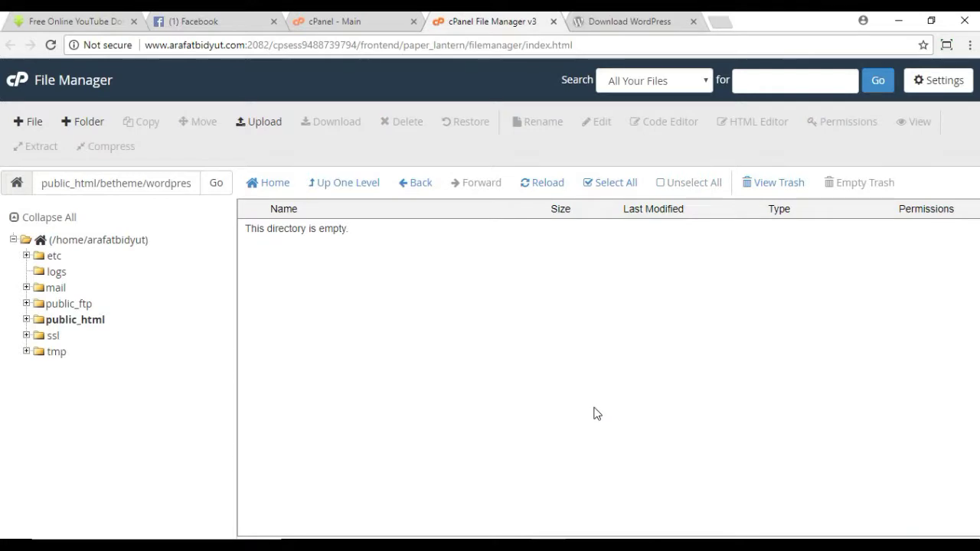
# Step: Permanently delete the empty wordpress subfolder from betheme, skipping the trash
pyautogui.click(365, 188)
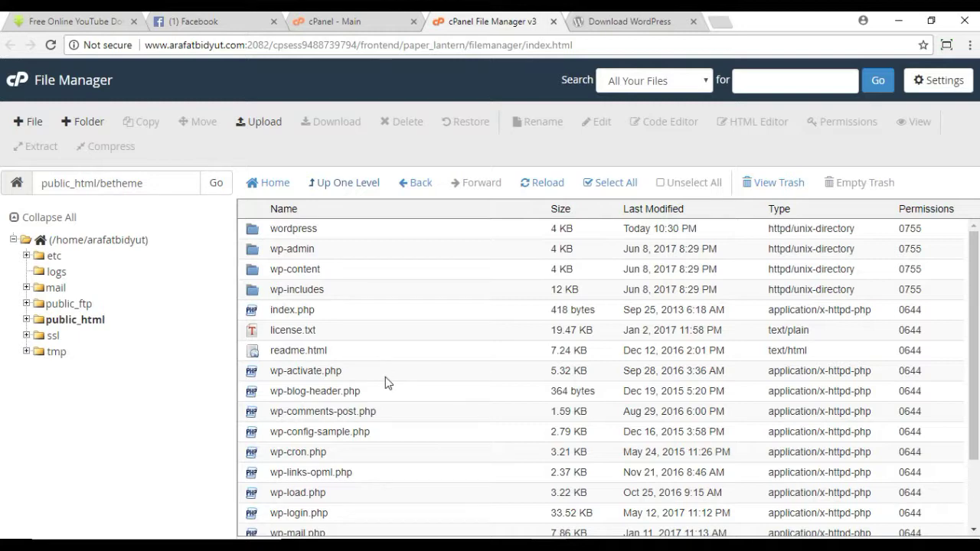
pyautogui.click(332, 229)
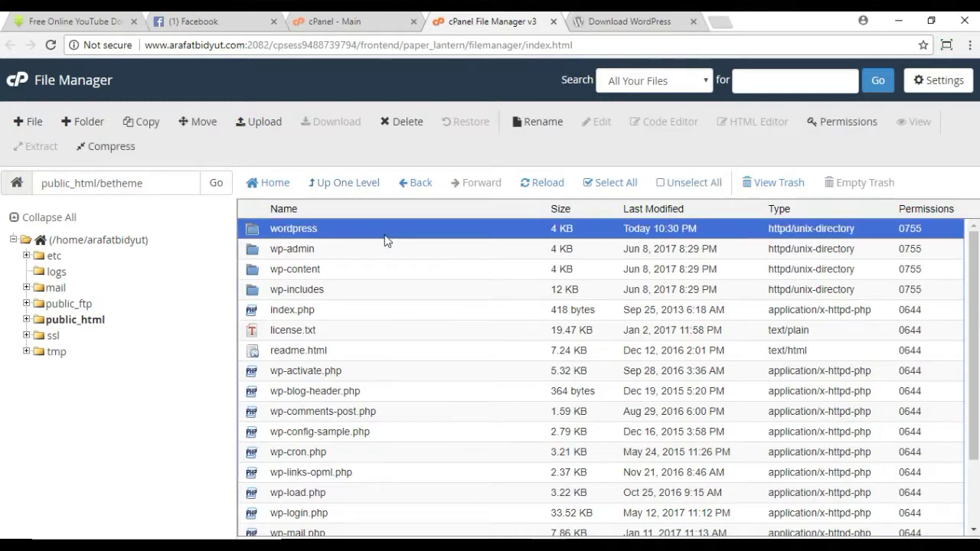
pyautogui.rightClick(385, 236)
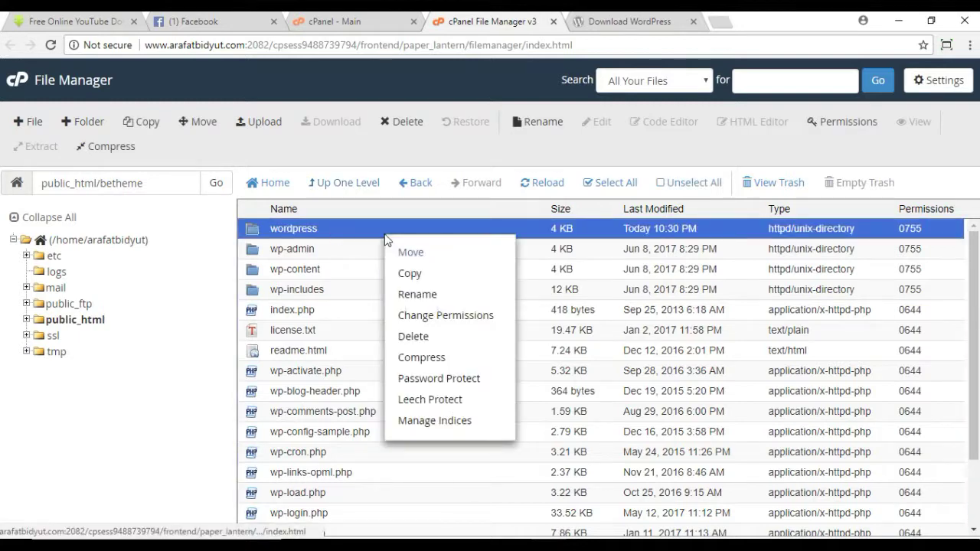
pyautogui.click(442, 337)
pyautogui.click(340, 303)
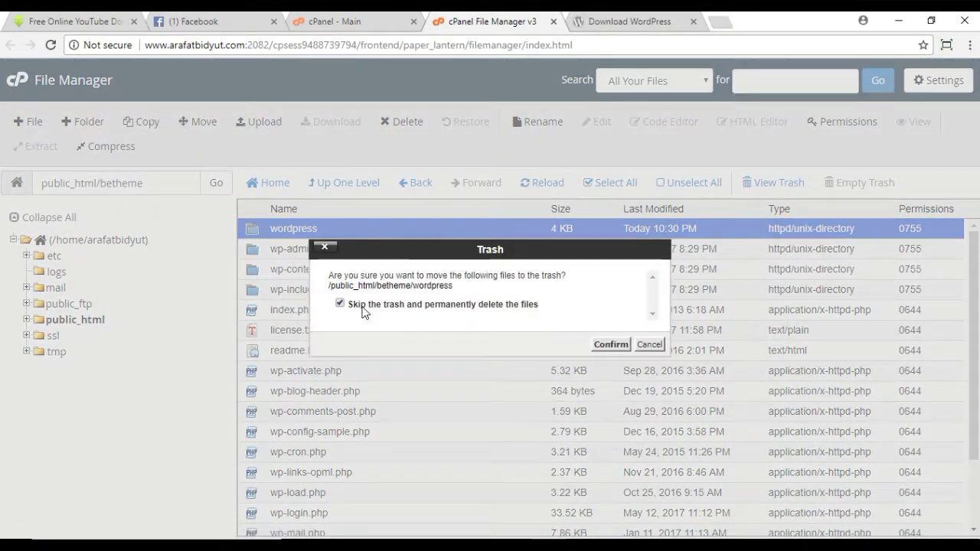
pyautogui.click(611, 344)
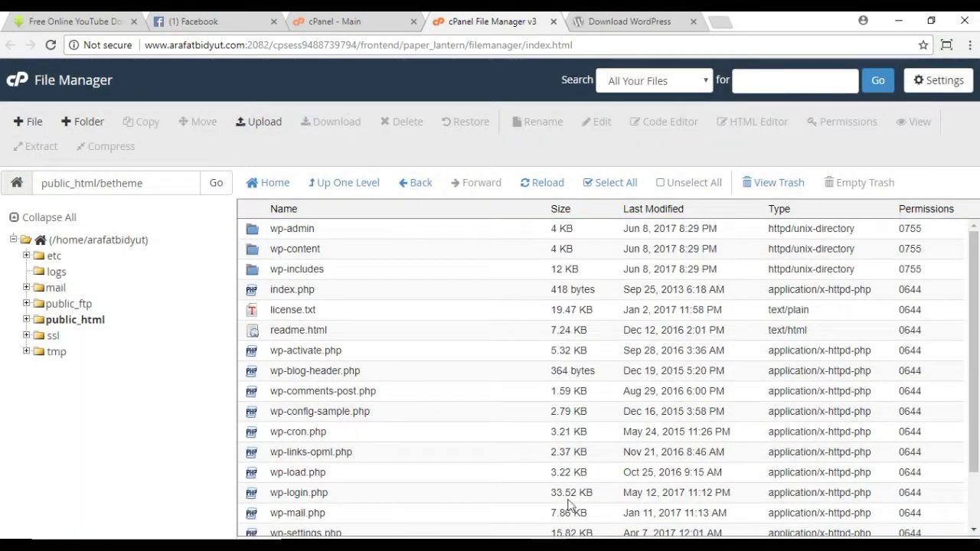
# Step: Recheck betheme's contents, then go back to the cPanel home page
pyautogui.click(357, 196)
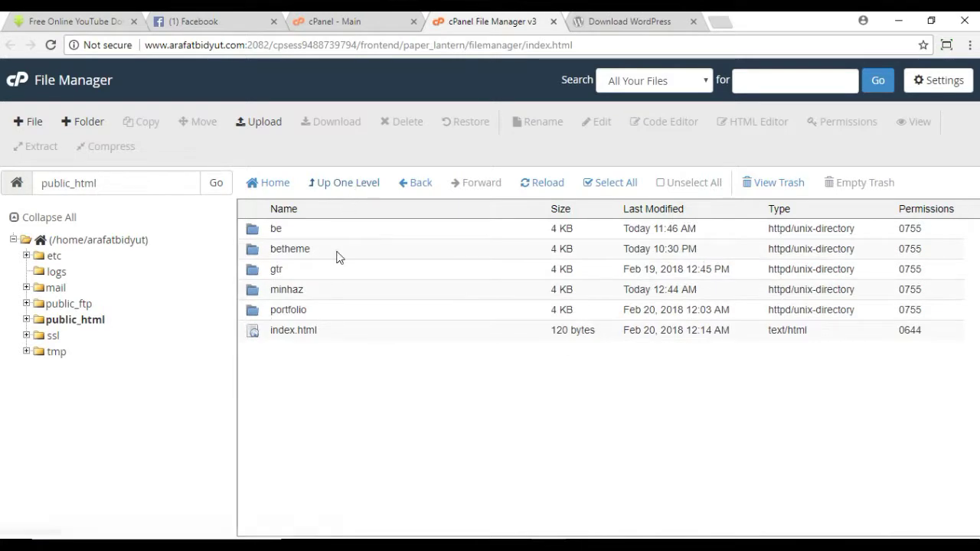
pyautogui.doubleClick(337, 257)
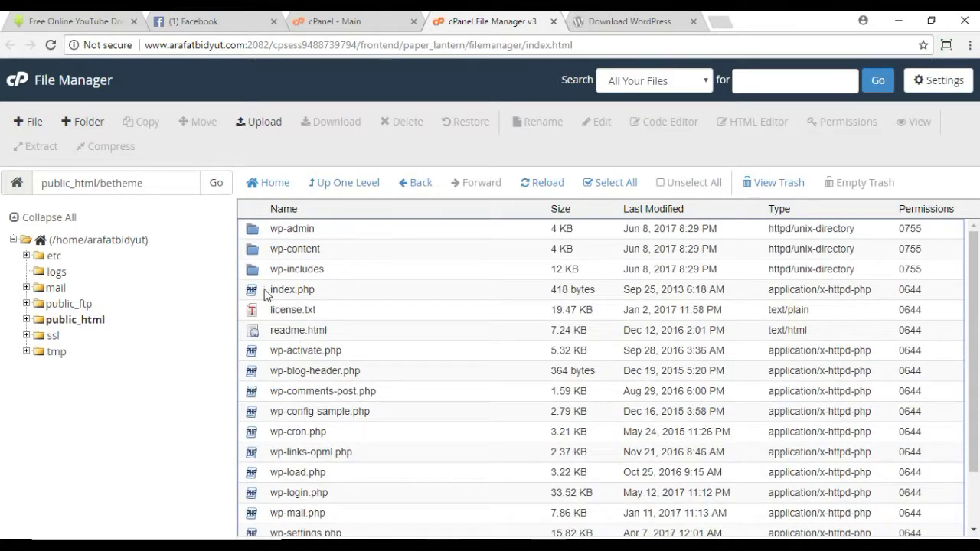
pyautogui.click(13, 89)
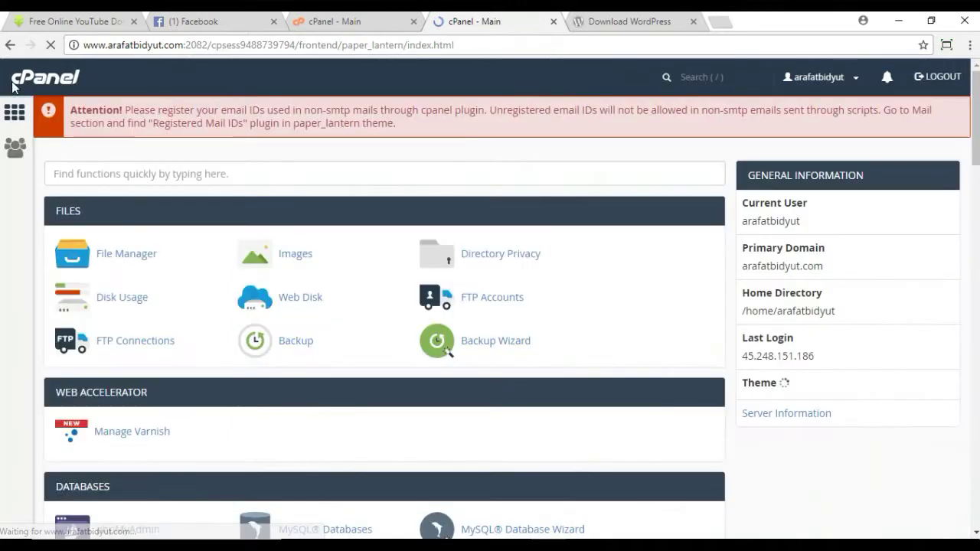
# Step: Open MySQL Databases and enter betheme as the new database name
pyautogui.scroll(-3, 382, 279)
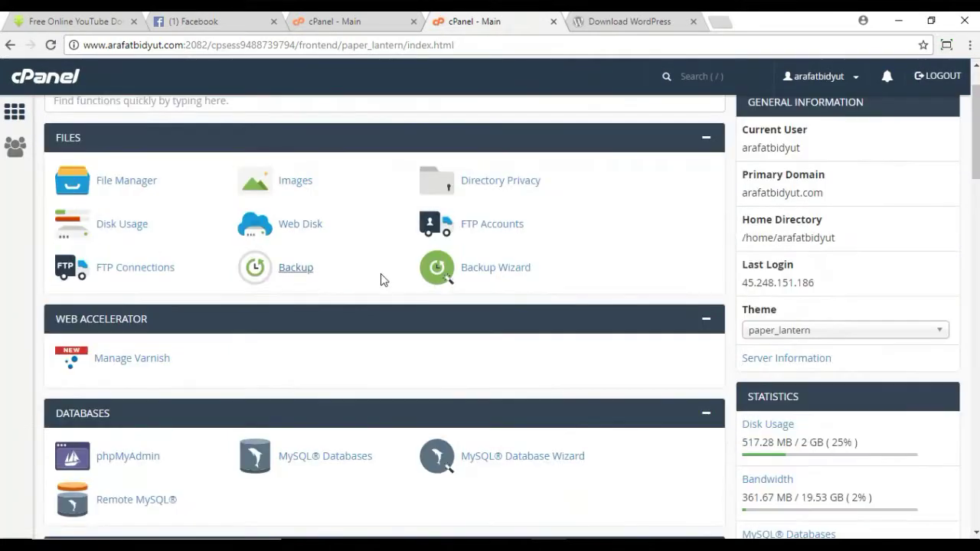
pyautogui.click(304, 321)
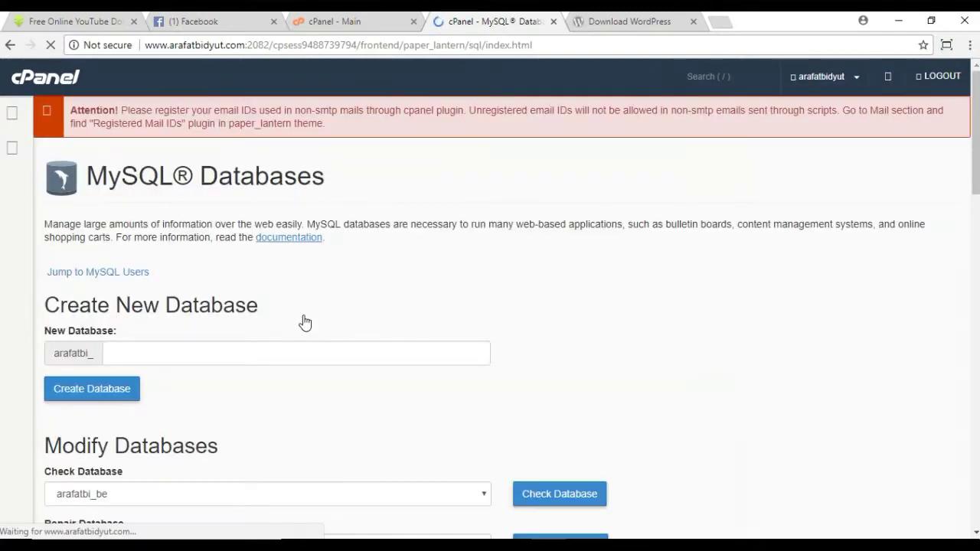
pyautogui.scroll(-2, 302, 322)
pyautogui.click(121, 210)
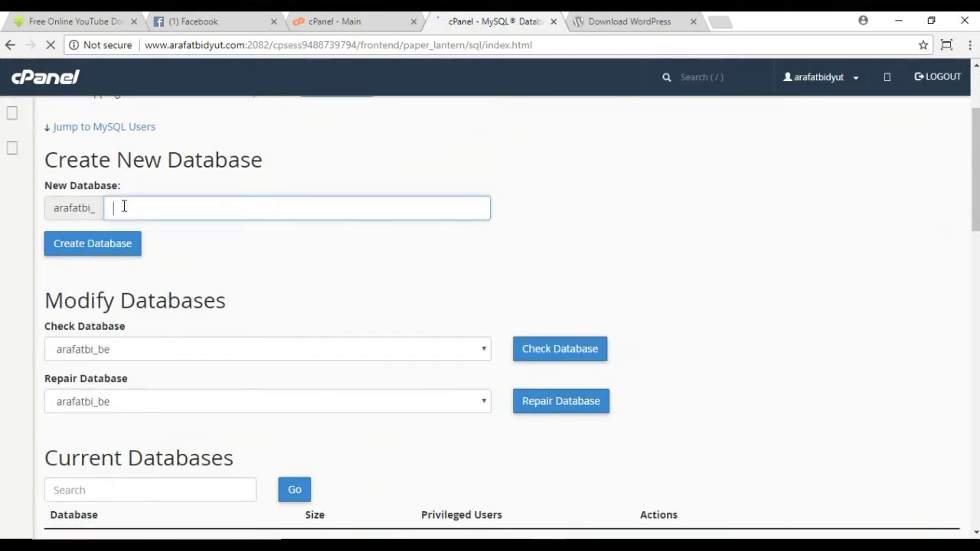
pyautogui.write('be')
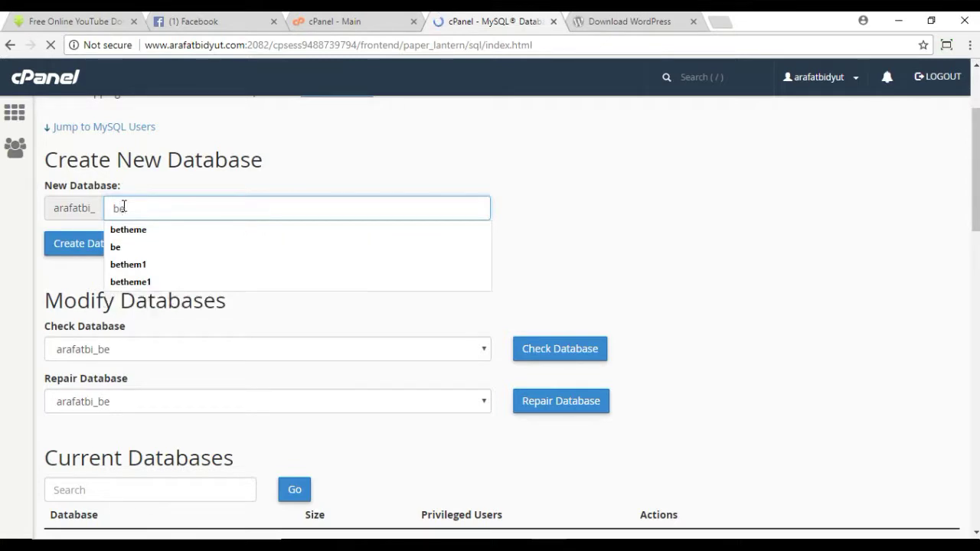
pyautogui.write('theme')
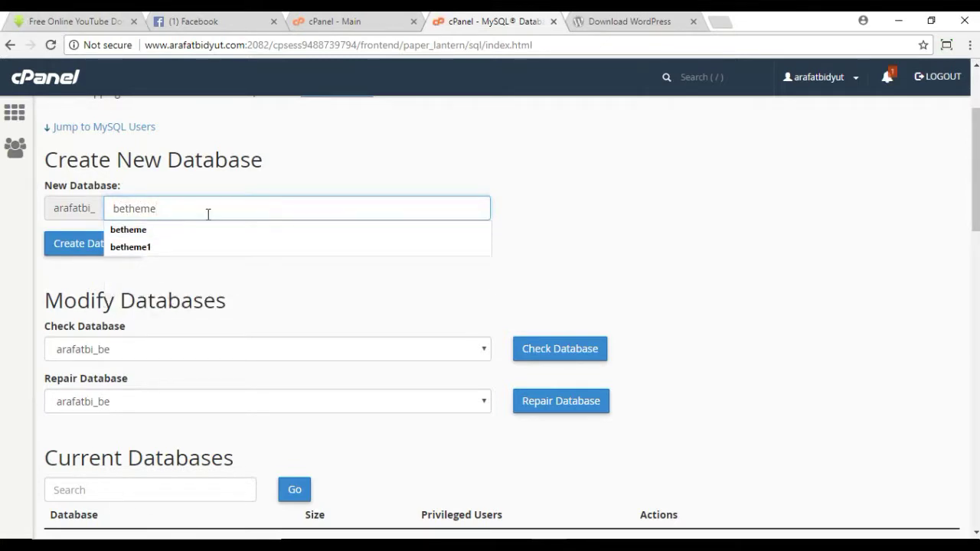
pyautogui.moveTo(208, 211); pyautogui.dragTo(55, 207)
pyautogui.click(685, 250)
# Step: Create the betheme database and go back to the MySQL Databases page
pyautogui.scroll(-2, 199, 330)
pyautogui.scroll(3, 184, 280)
pyautogui.click(92, 316)
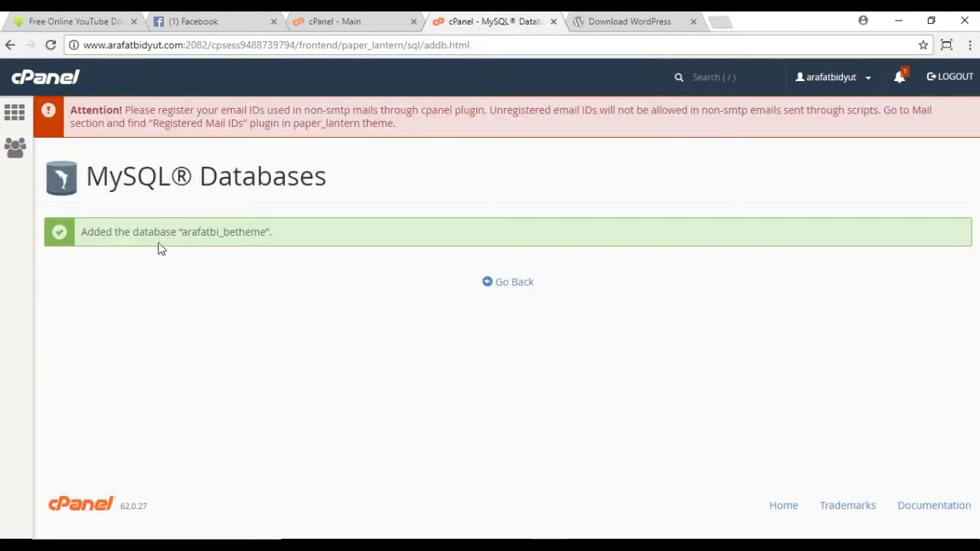
pyautogui.click(505, 289)
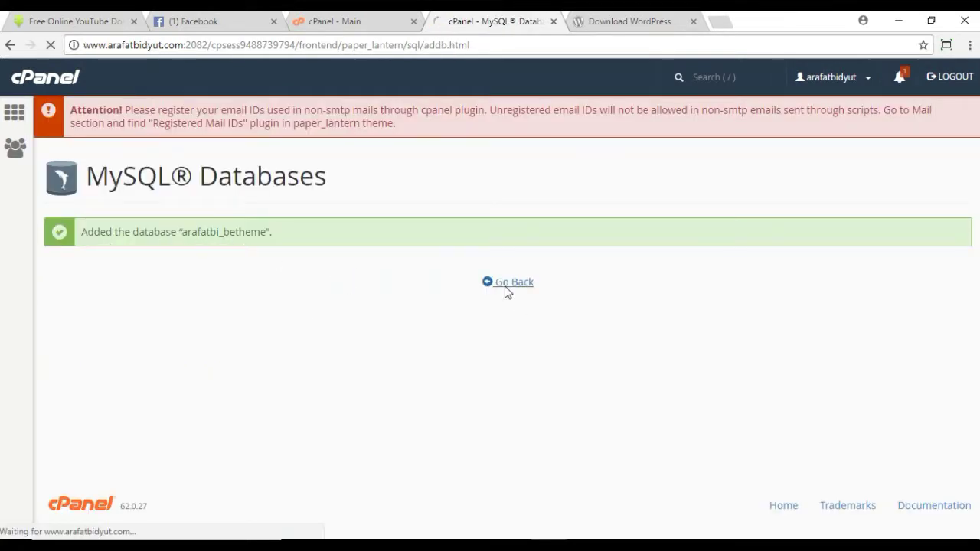
pyautogui.scroll(-5, 500, 291)
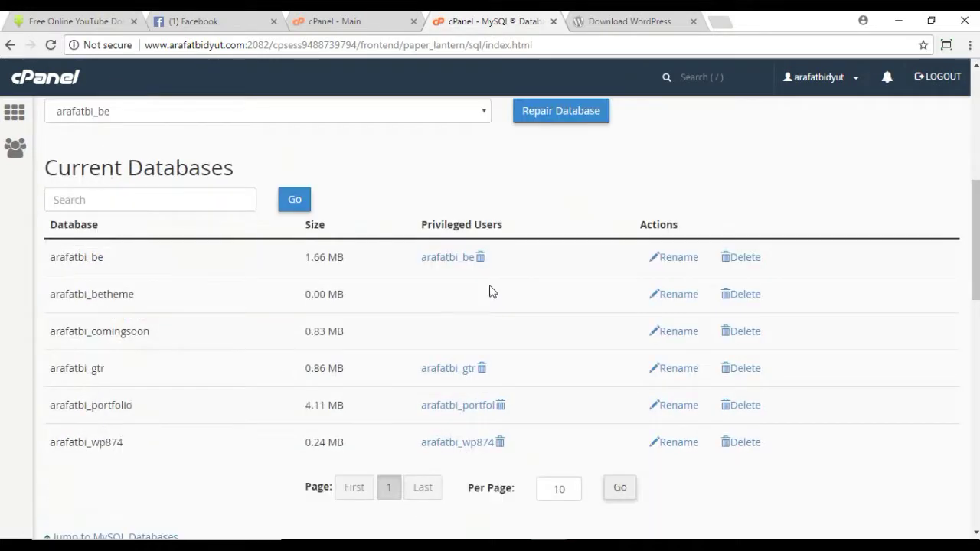
pyautogui.scroll(-5, 383, 287)
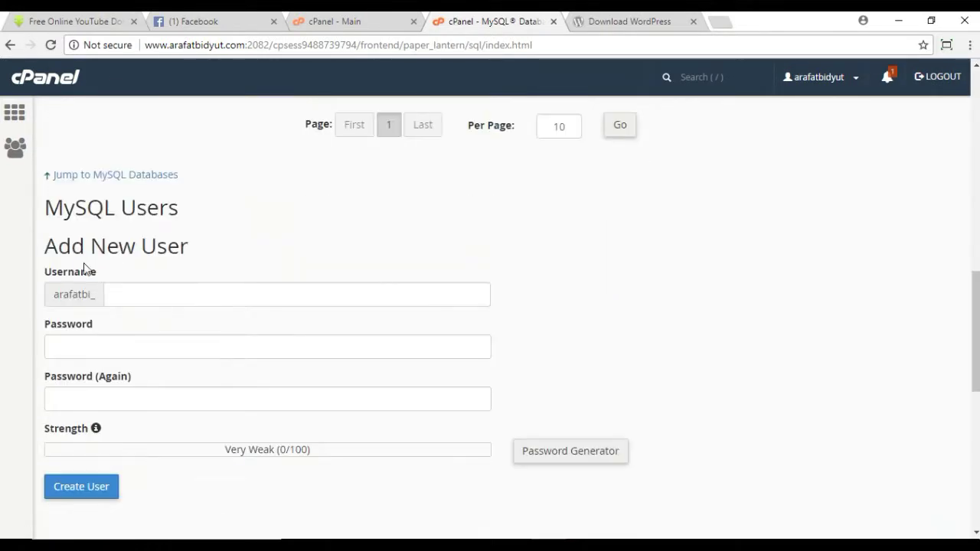
# Step: Create MySQL user betheme, entering its password twice
pyautogui.click(130, 297)
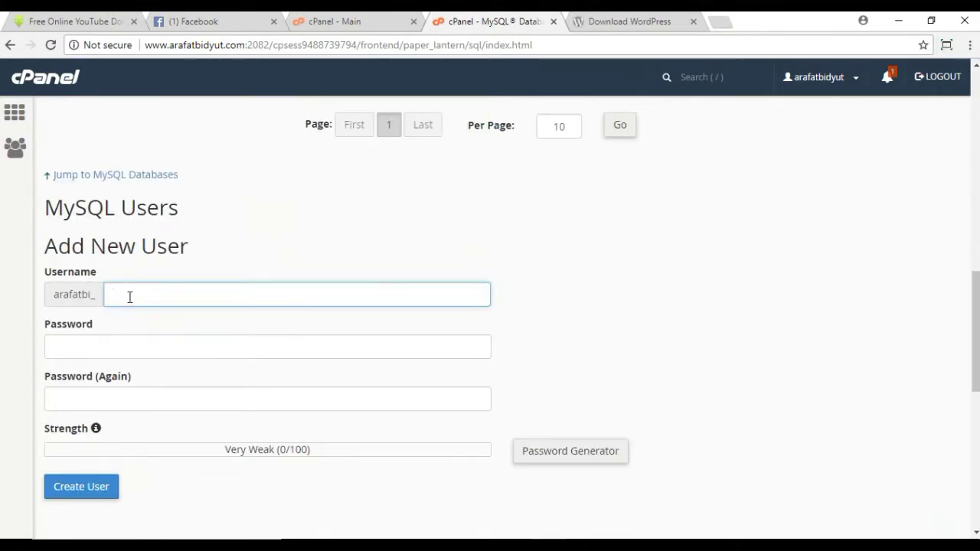
pyautogui.write('betheme')
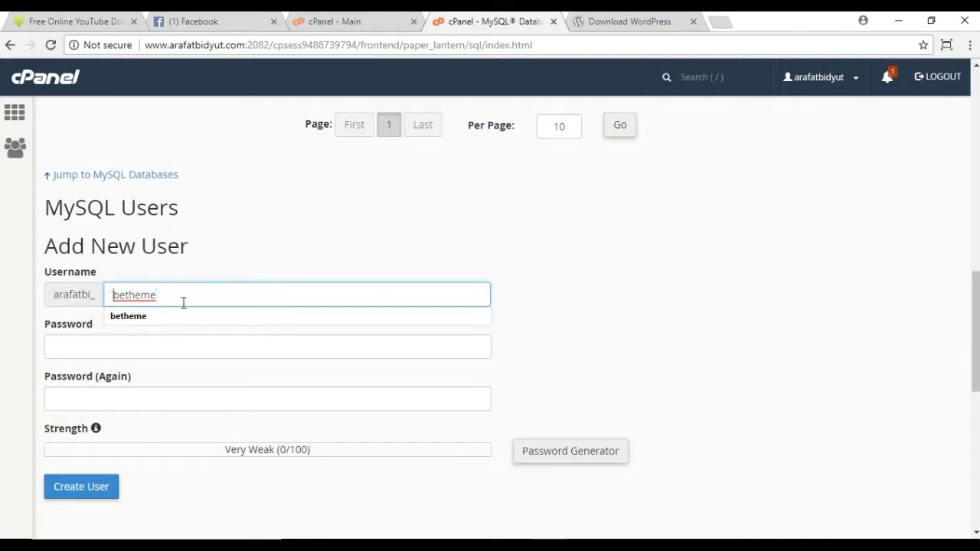
pyautogui.click(566, 277)
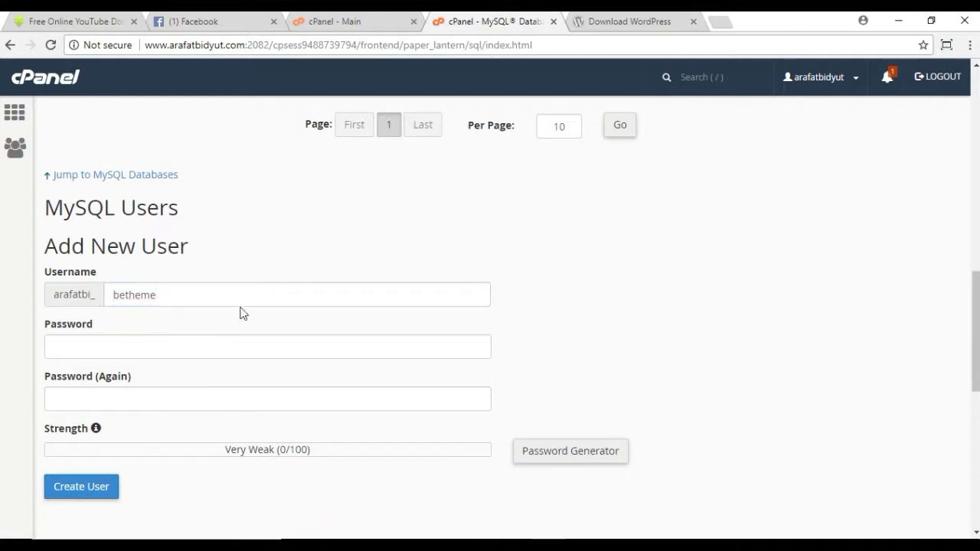
pyautogui.click(181, 350)
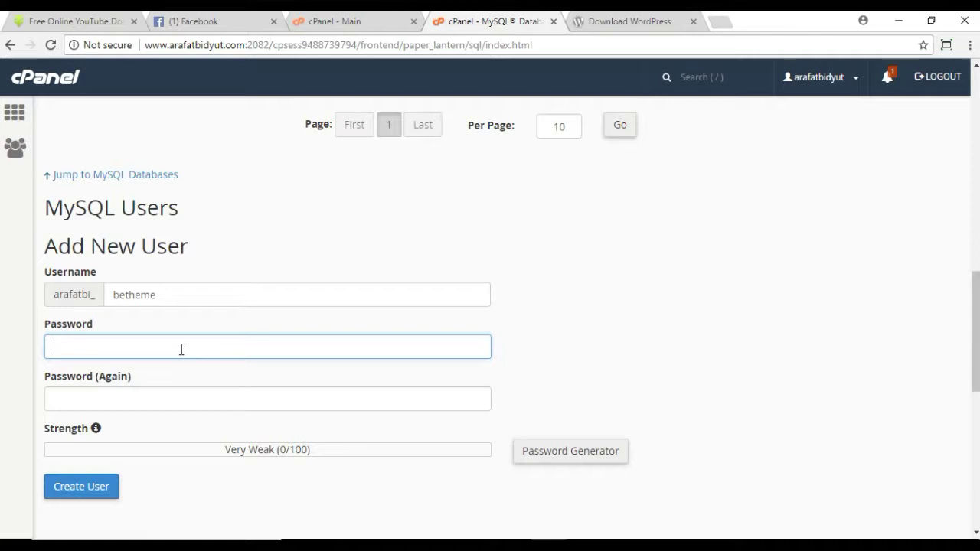
pyautogui.write('*****')
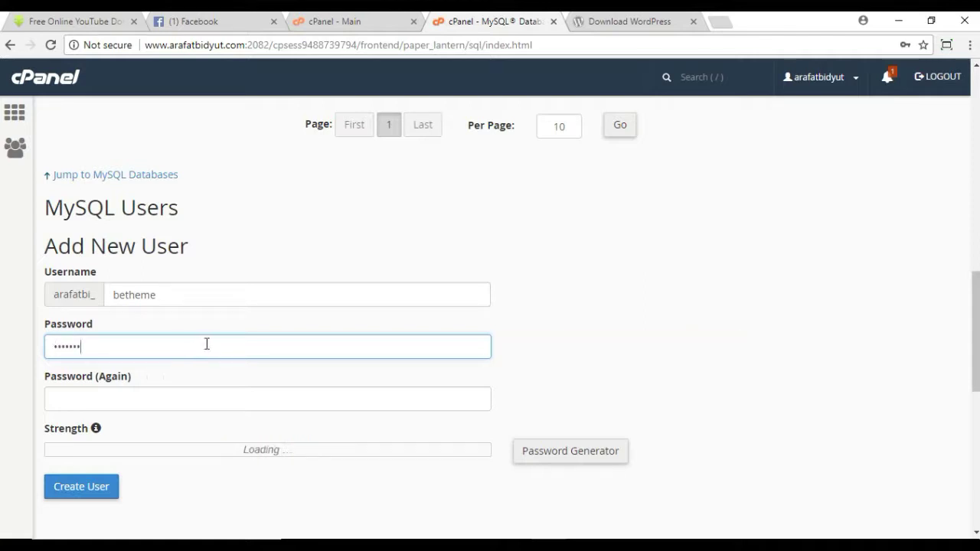
pyautogui.scroll(-2, 207, 344)
pyautogui.click(90, 258)
pyautogui.write('*')
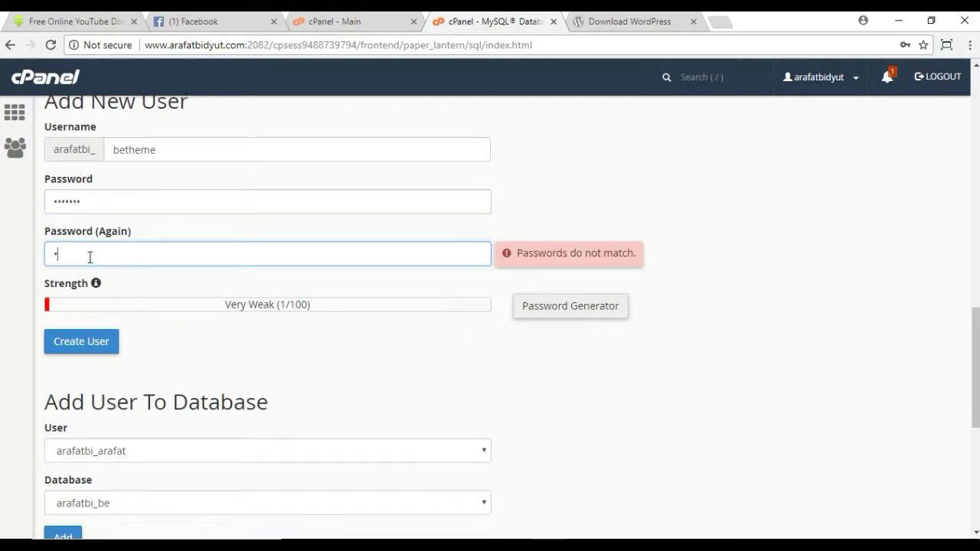
pyautogui.write('******')
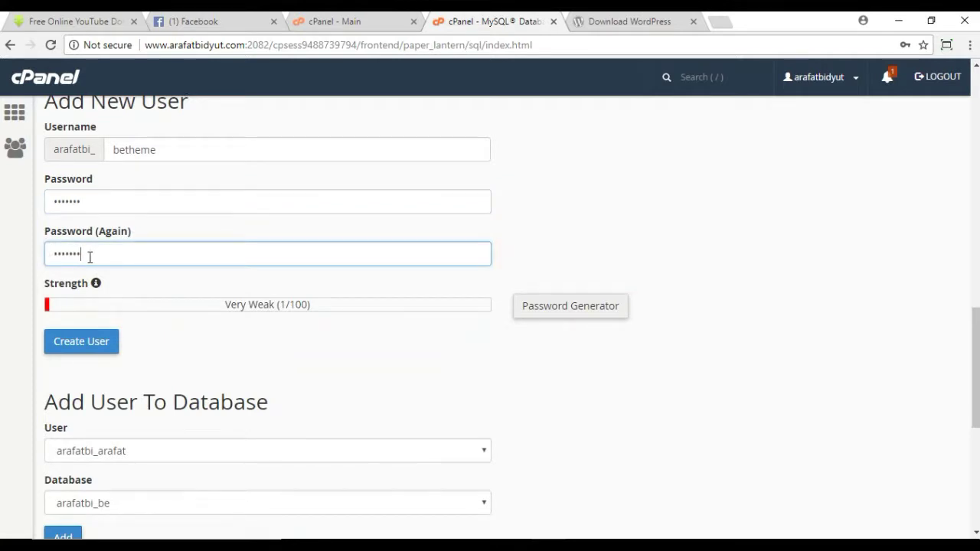
pyautogui.scroll(-1, 92, 256)
pyautogui.scroll(2, 176, 317)
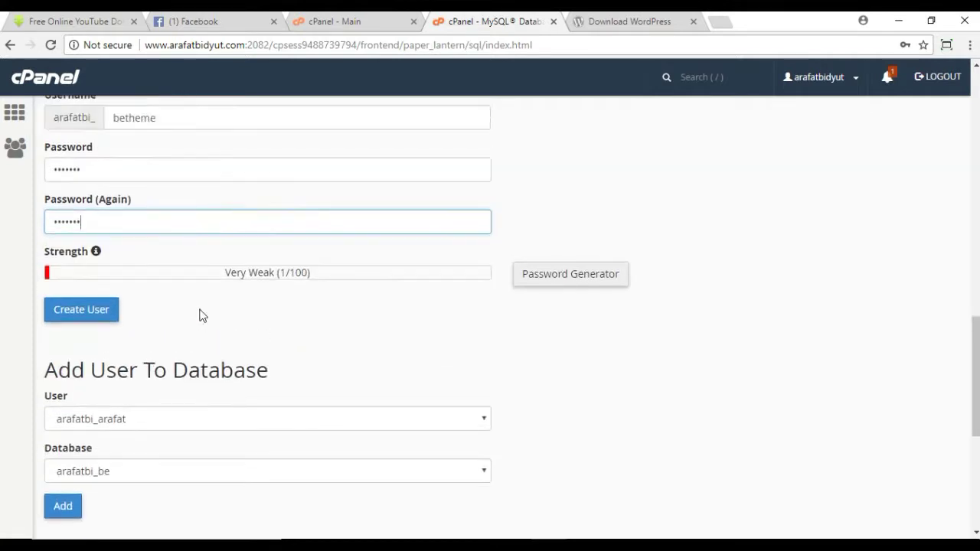
pyautogui.click(81, 421)
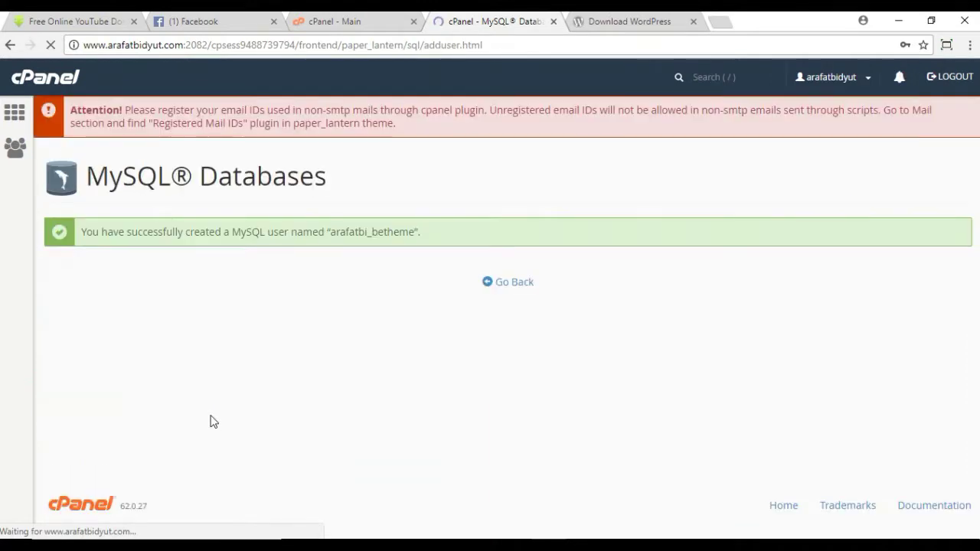
# Step: Add the betheme user to the betheme database under Add User To Database
pyautogui.click(519, 282)
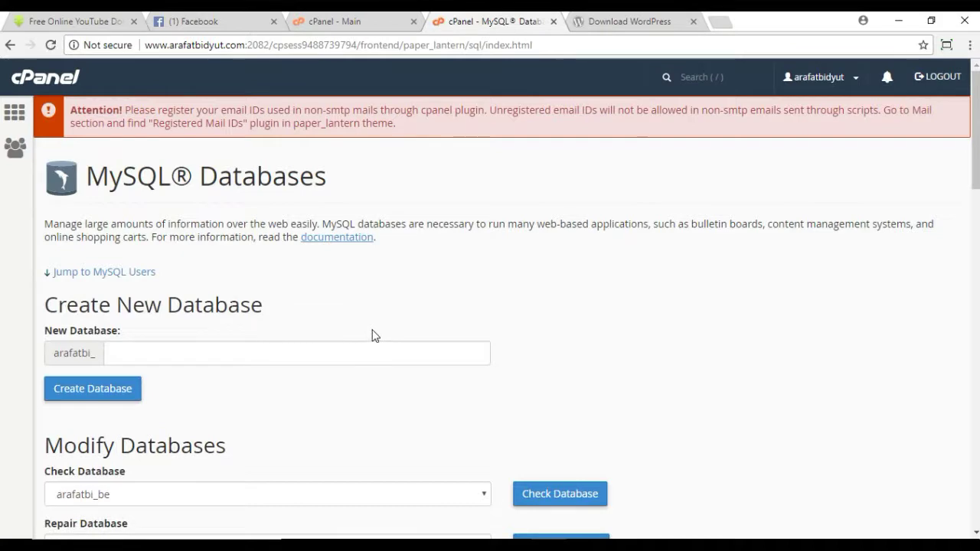
pyautogui.scroll(-10, 375, 335)
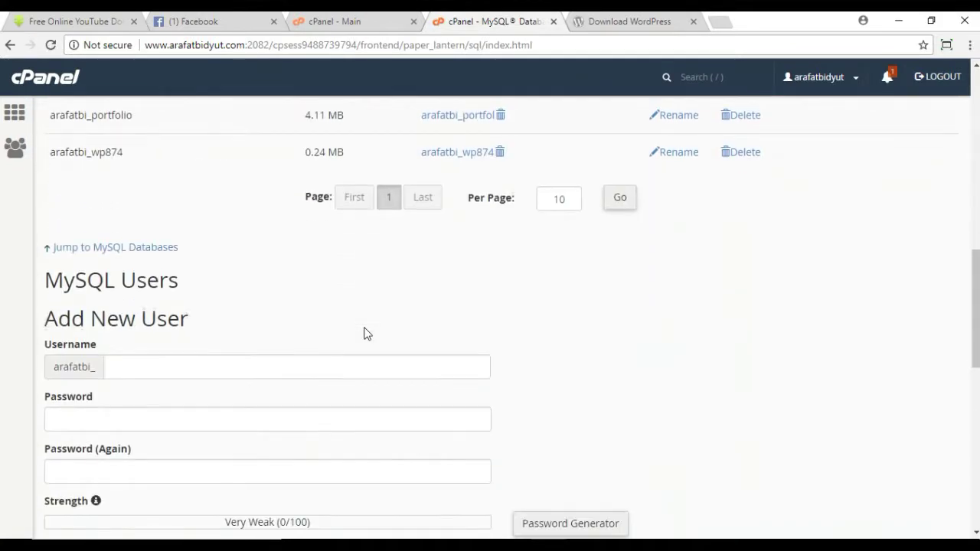
pyautogui.scroll(-5, 83, 333)
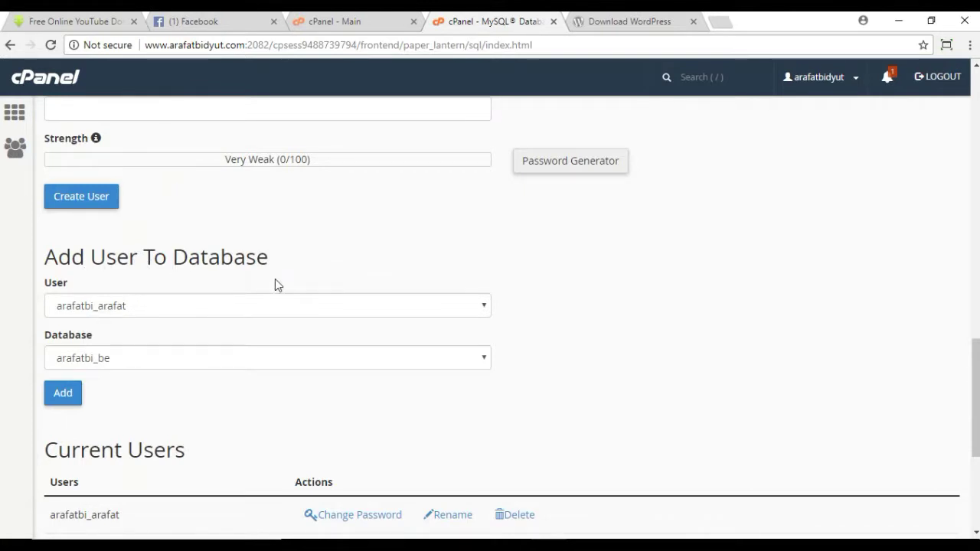
pyautogui.click(234, 308)
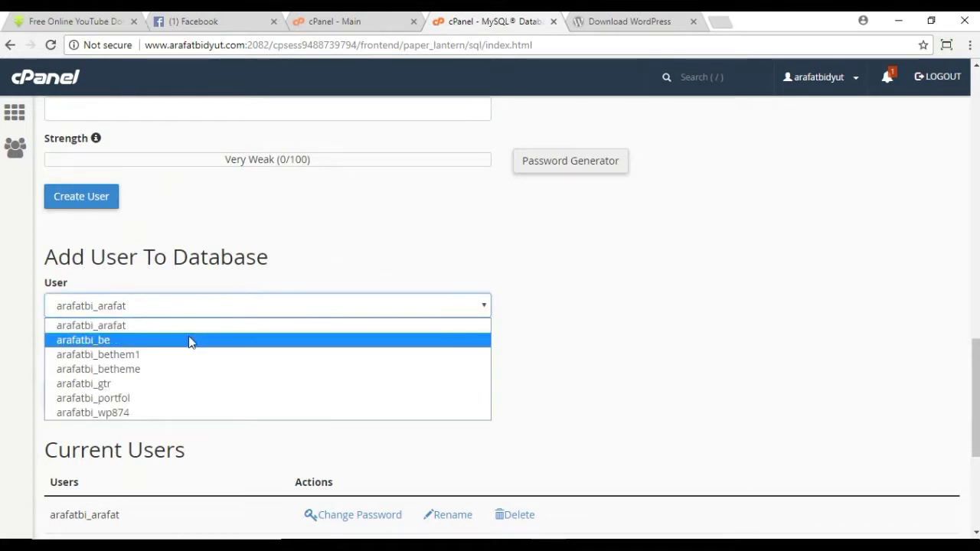
pyautogui.click(160, 370)
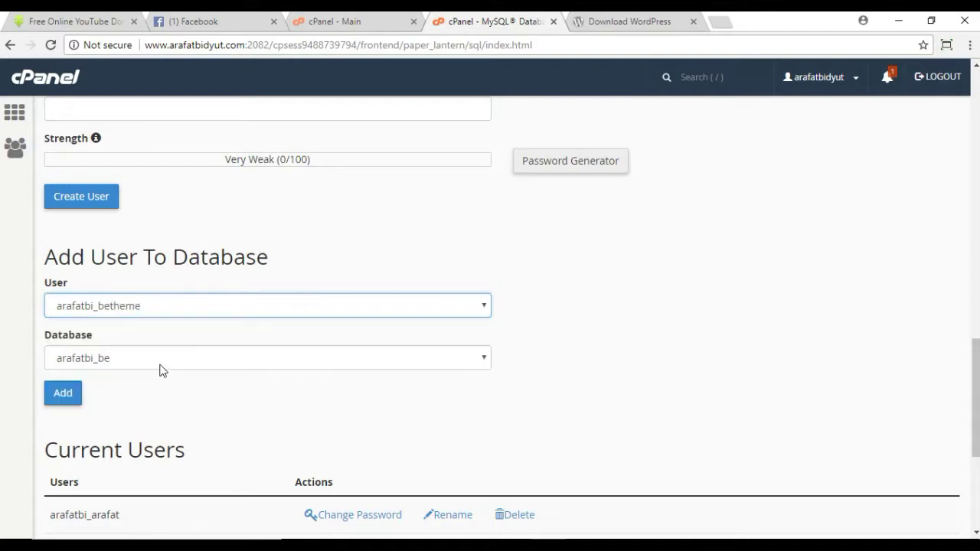
pyautogui.click(160, 365)
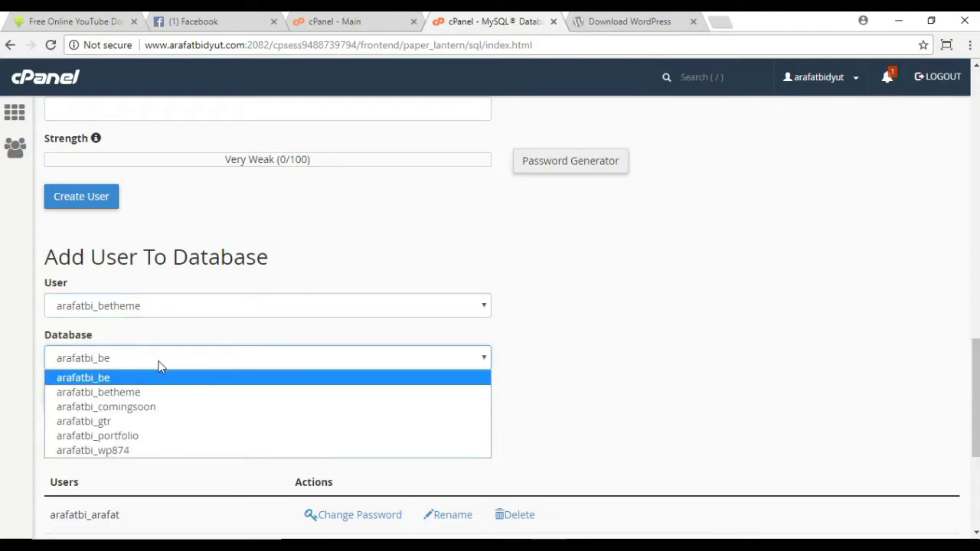
pyautogui.click(153, 392)
pyautogui.click(597, 363)
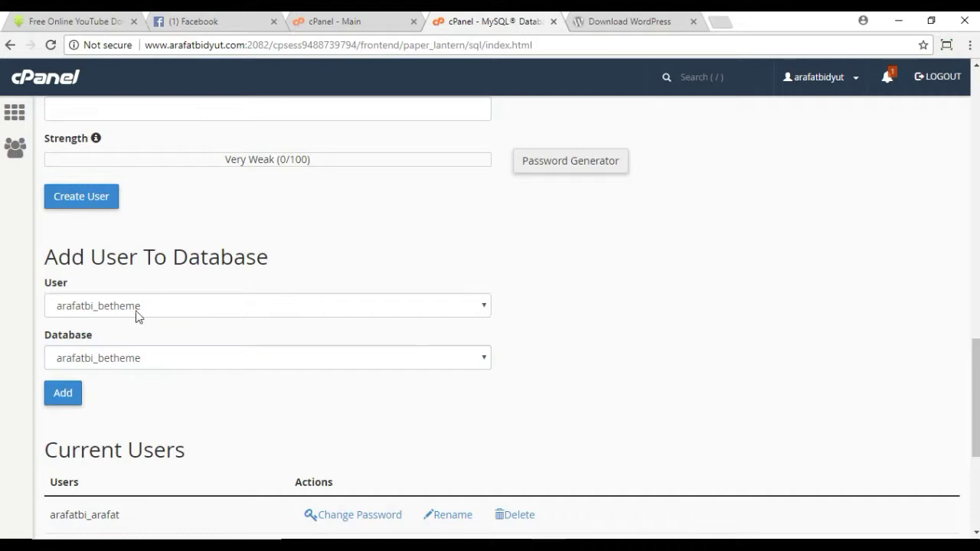
pyautogui.click(67, 400)
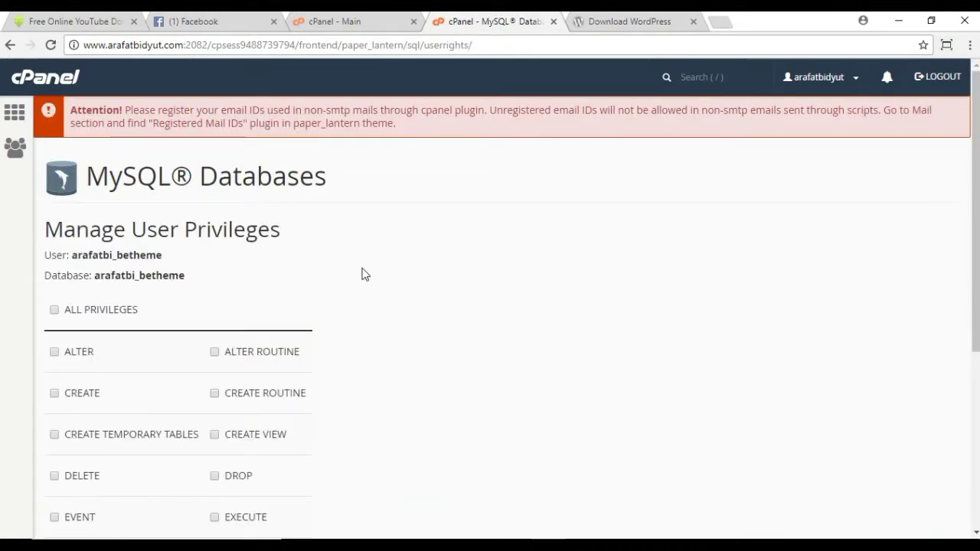
# Step: Grant the user ALL PRIVILEGES, save the changes, and return to MySQL Databases
pyautogui.scroll(-6, 359, 274)
pyautogui.scroll(6, 365, 291)
pyautogui.click(56, 311)
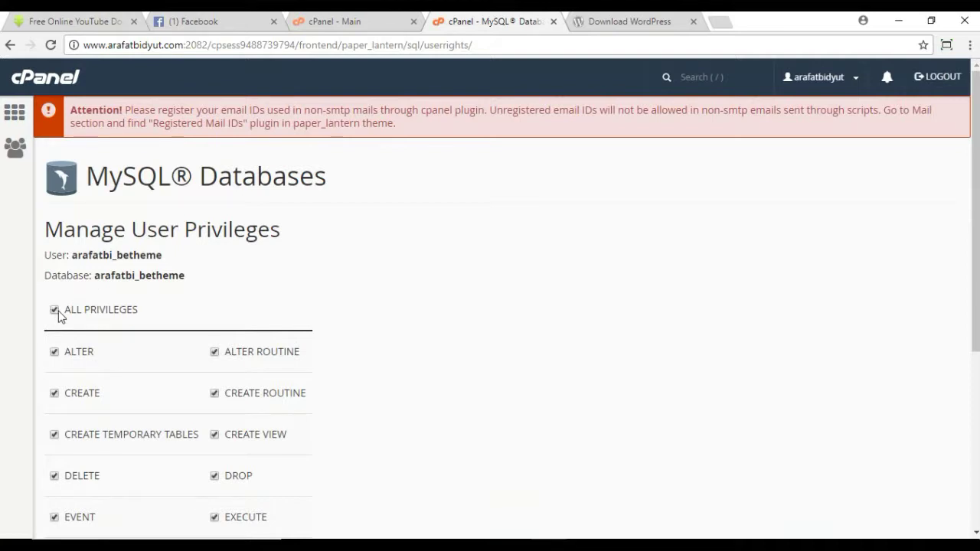
pyautogui.scroll(-4, 440, 281)
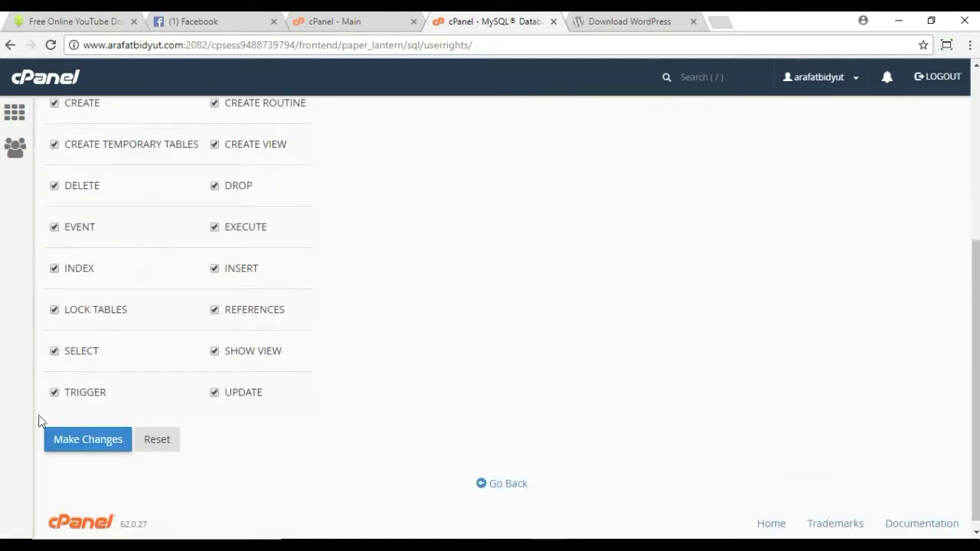
pyautogui.click(71, 439)
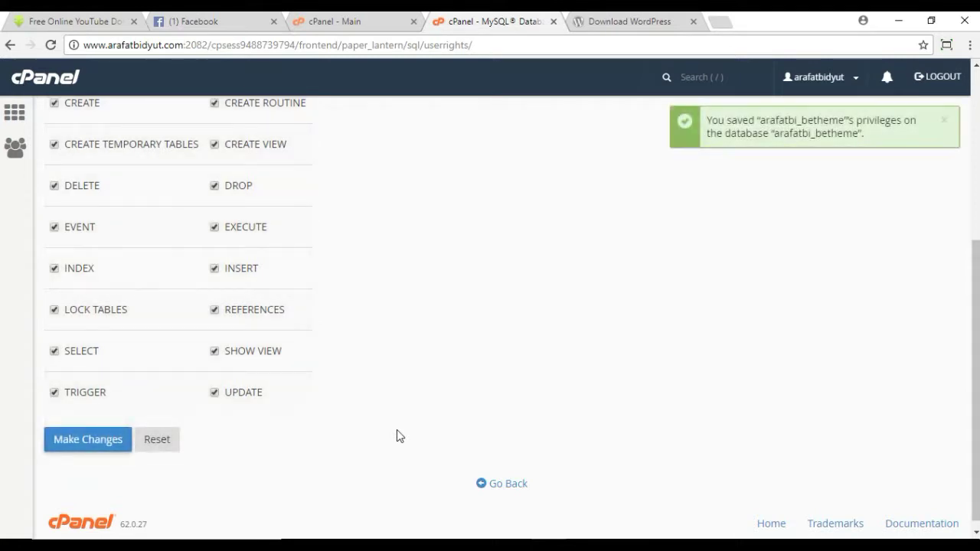
pyautogui.click(502, 485)
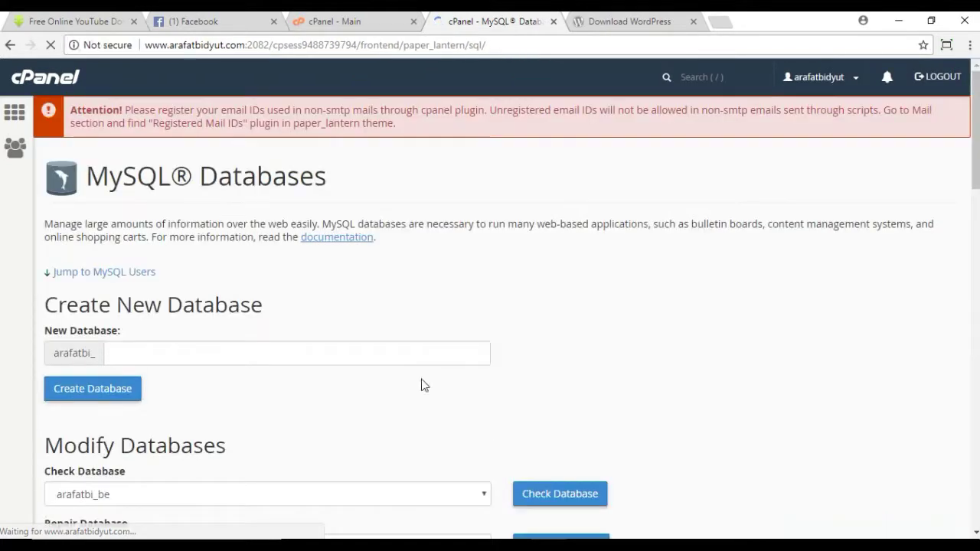
# Step: Check that arafatbi_betheme lists its privileged user, then open a blank browser tab
pyautogui.scroll(-6, 279, 324)
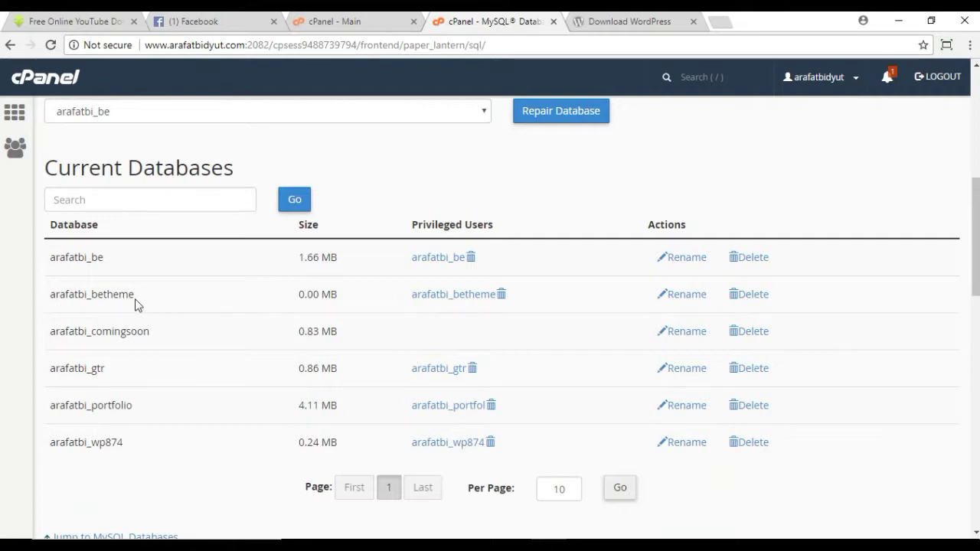
pyautogui.scroll(-8, 135, 299)
pyautogui.scroll(-4, 135, 305)
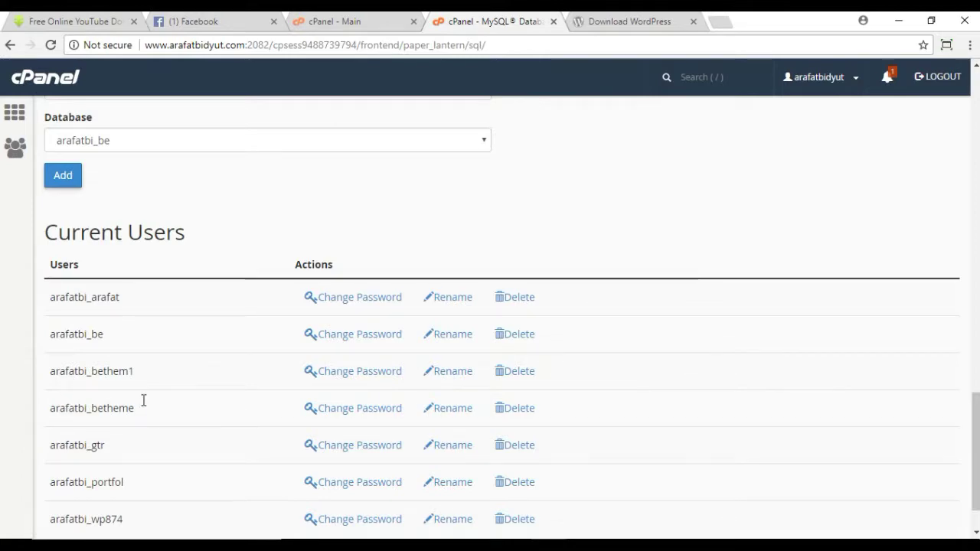
pyautogui.scroll(10, 143, 401)
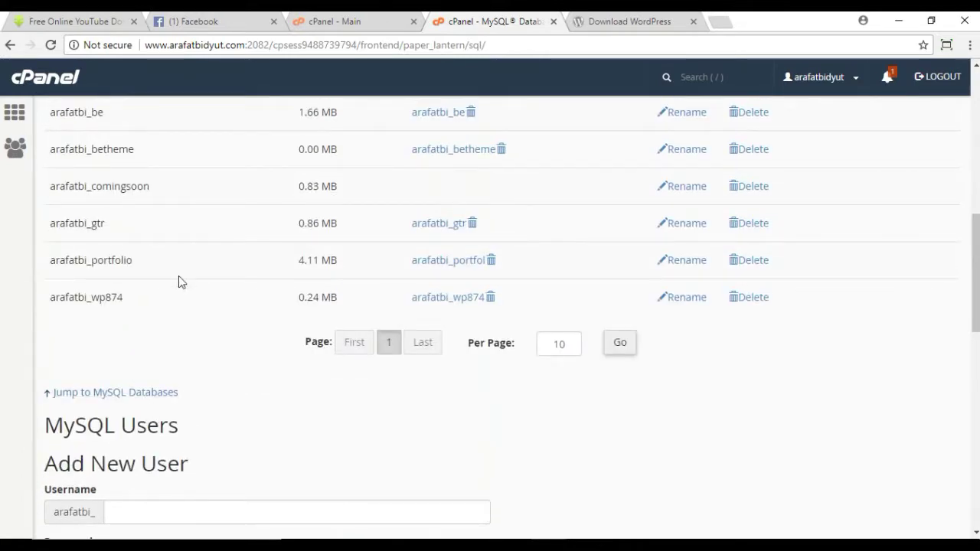
pyautogui.scroll(3, 179, 281)
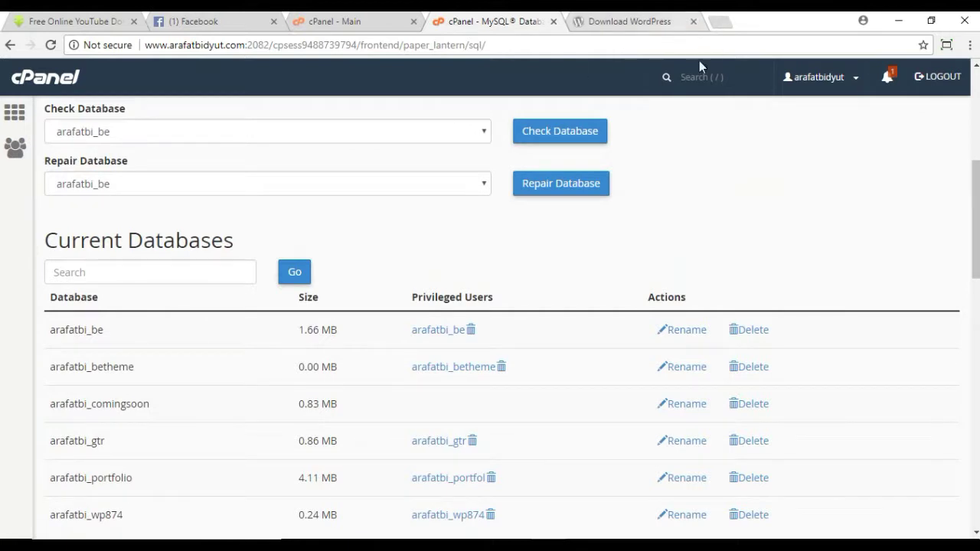
pyautogui.click(710, 25)
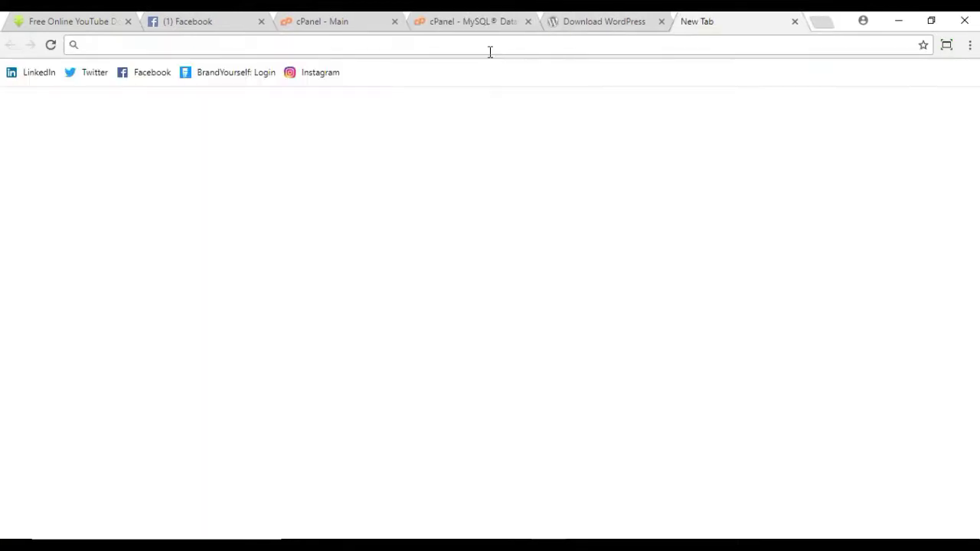
# Step: Load the site's /betheme address and continue in English to the database connection form
pyautogui.write('arafatbidyut.com')
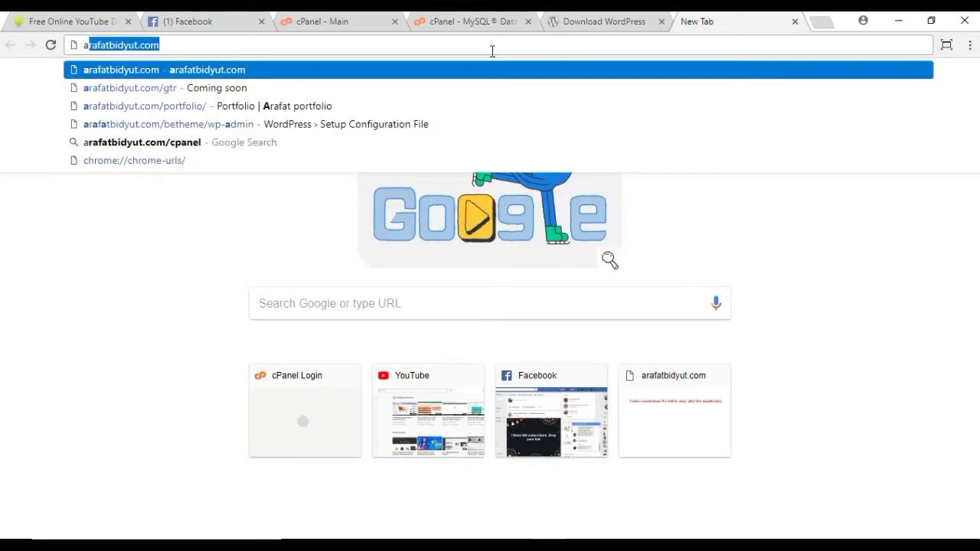
pyautogui.click(180, 45)
pyautogui.write('/')
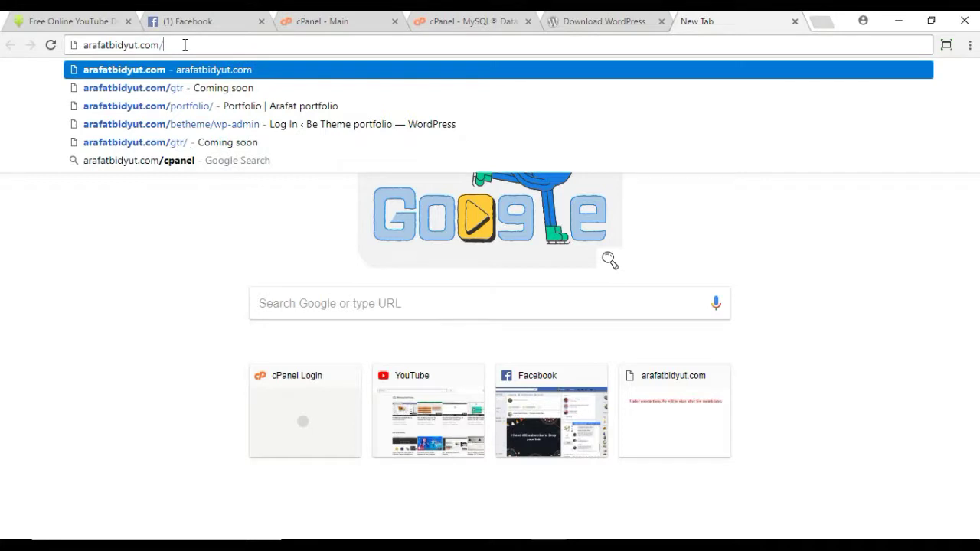
pyautogui.write('betheme')
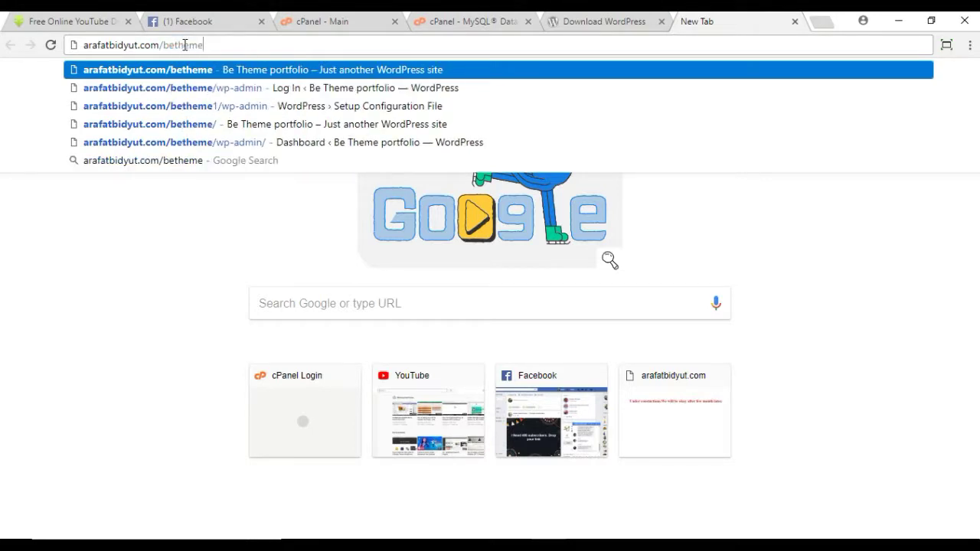
pyautogui.press('Return')
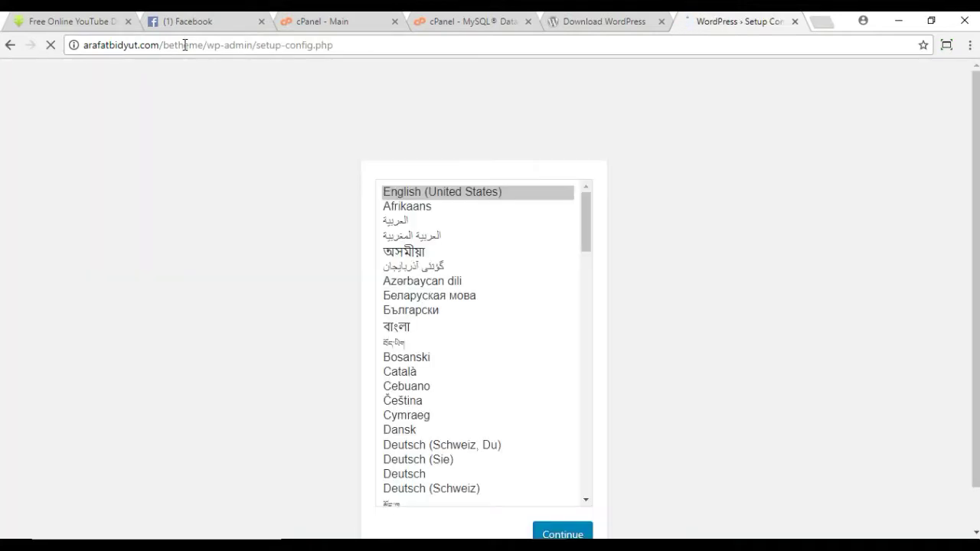
pyautogui.scroll(-1, 651, 247)
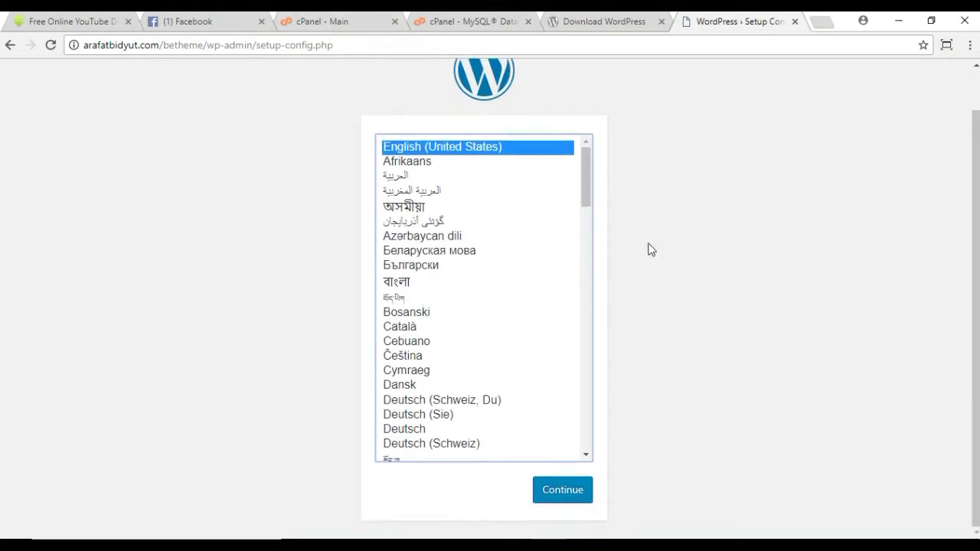
pyautogui.click(565, 491)
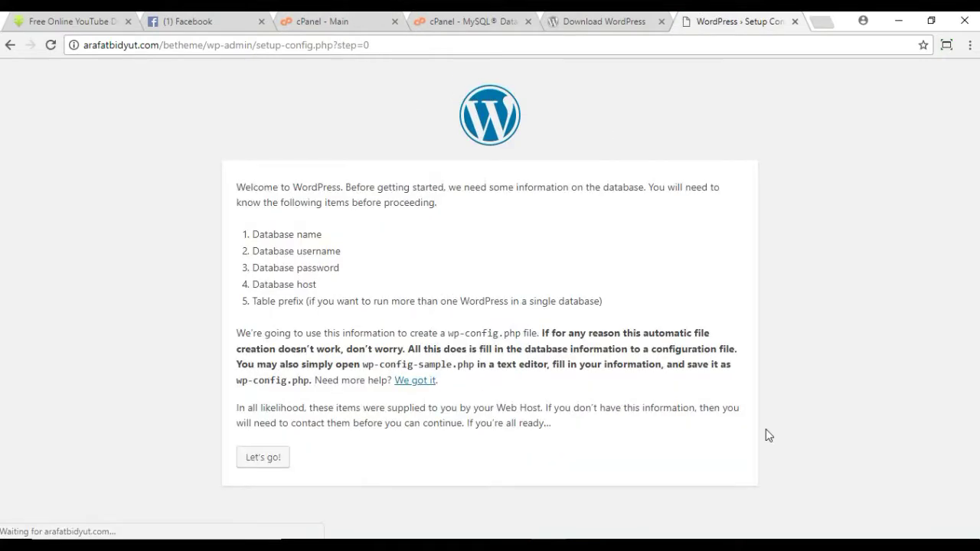
pyautogui.click(269, 460)
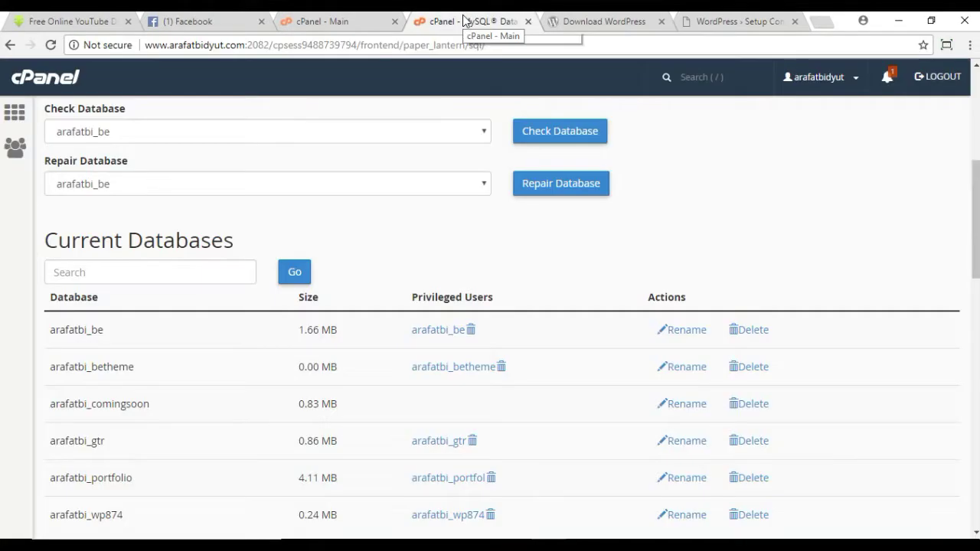
# Step: Replace the default database name wordpress with the betheme database name copied from cPanel
pyautogui.click(456, 23)
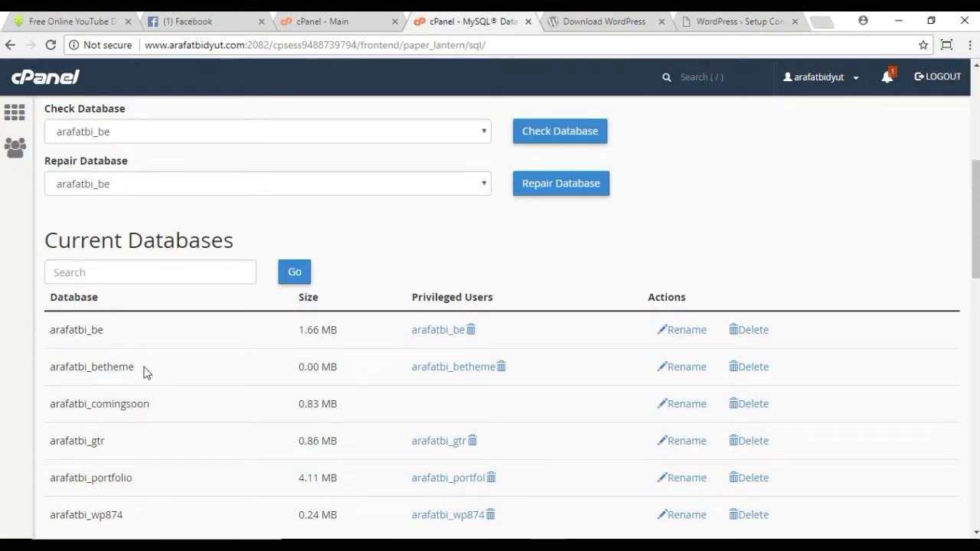
pyautogui.moveTo(137, 373); pyautogui.dragTo(48, 376)
pyautogui.rightClick(73, 368)
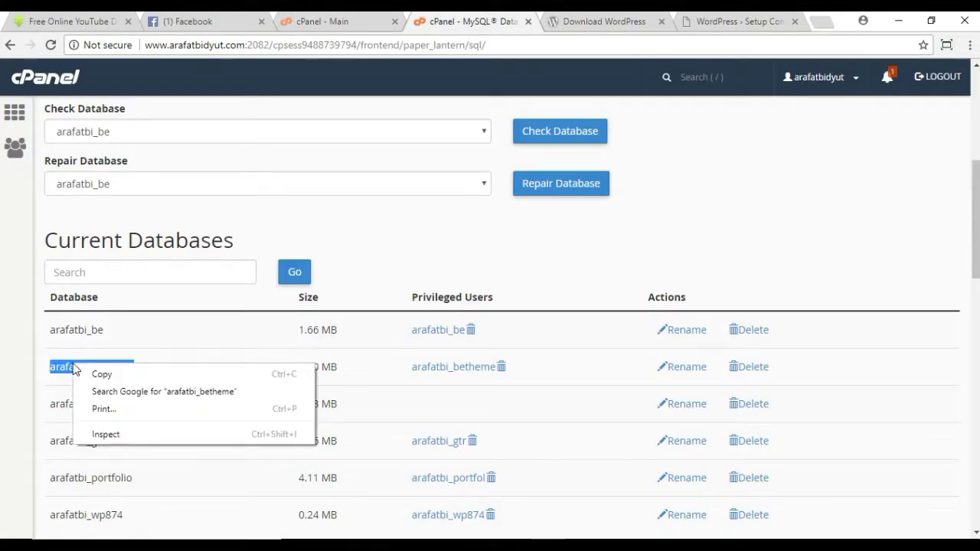
pyautogui.click(102, 373)
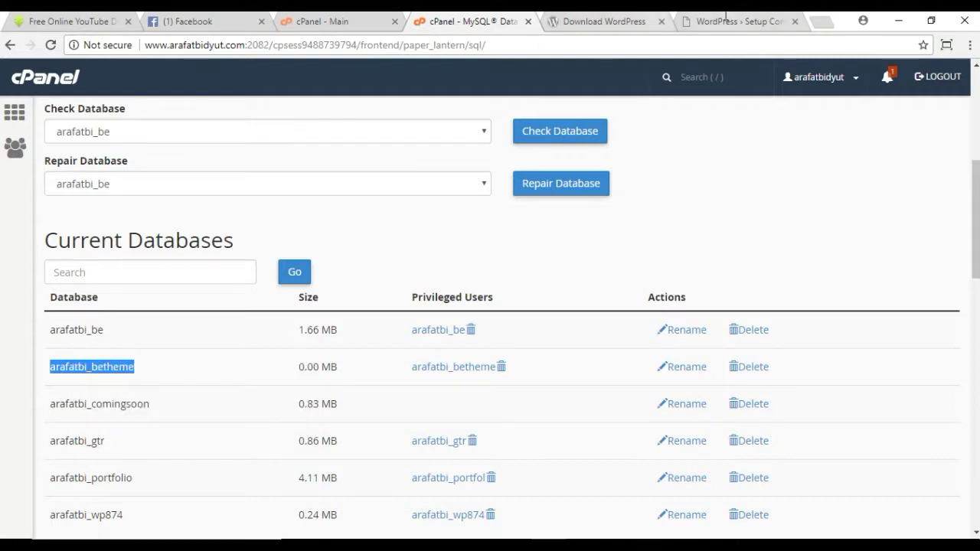
pyautogui.click(724, 20)
pyautogui.moveTo(422, 234); pyautogui.dragTo(283, 226)
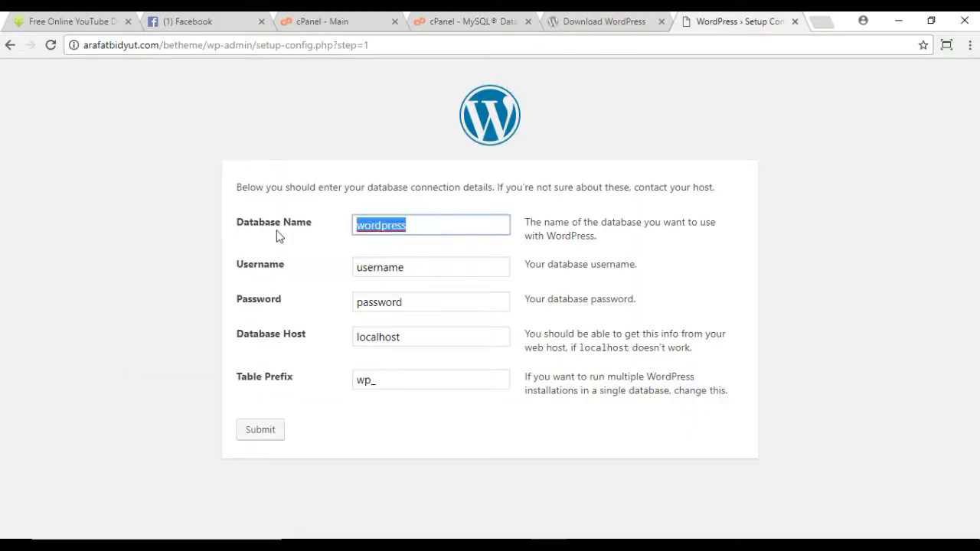
pyautogui.hotkey('ctrl', 'v')
pyautogui.click(812, 249)
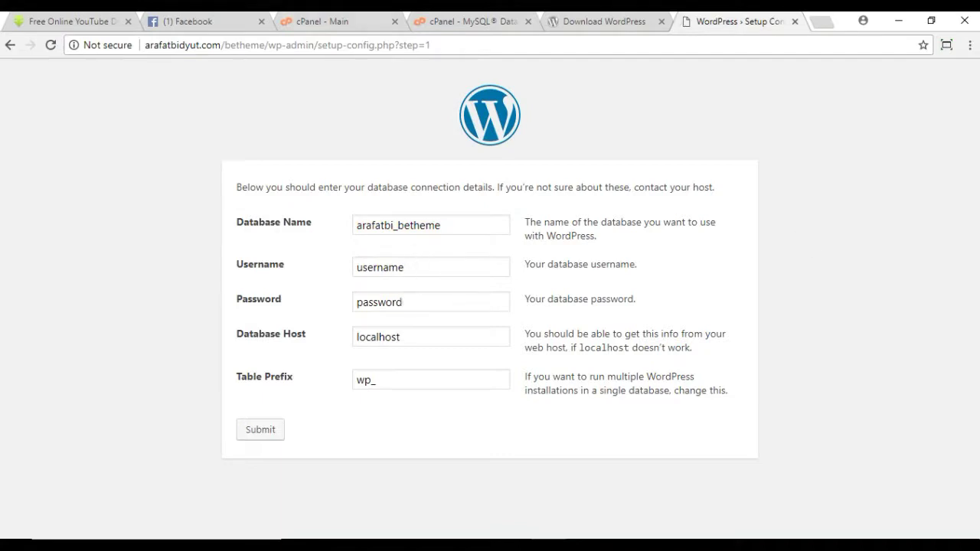
# Step: Fill the Username field with the database user name copied from cPanel
pyautogui.click(460, 22)
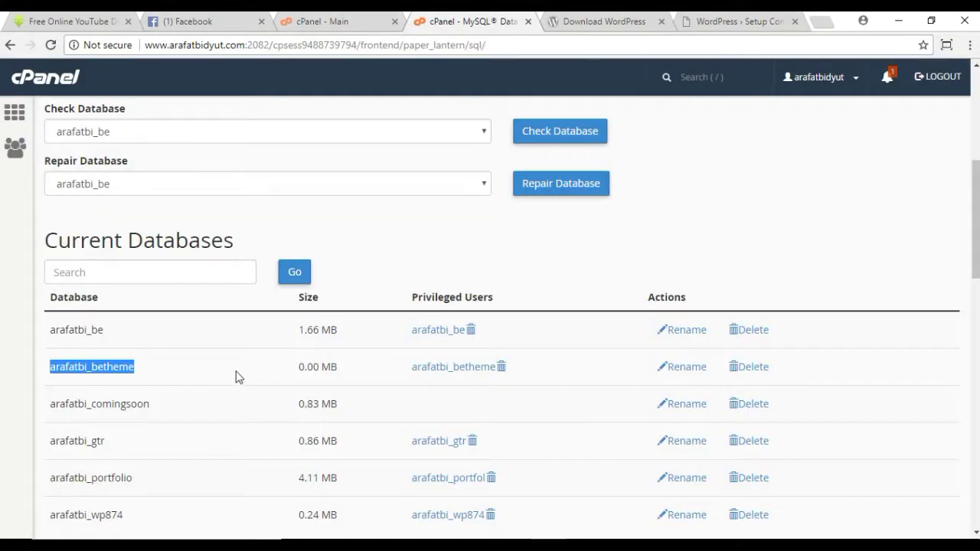
pyautogui.scroll(-10, 236, 375)
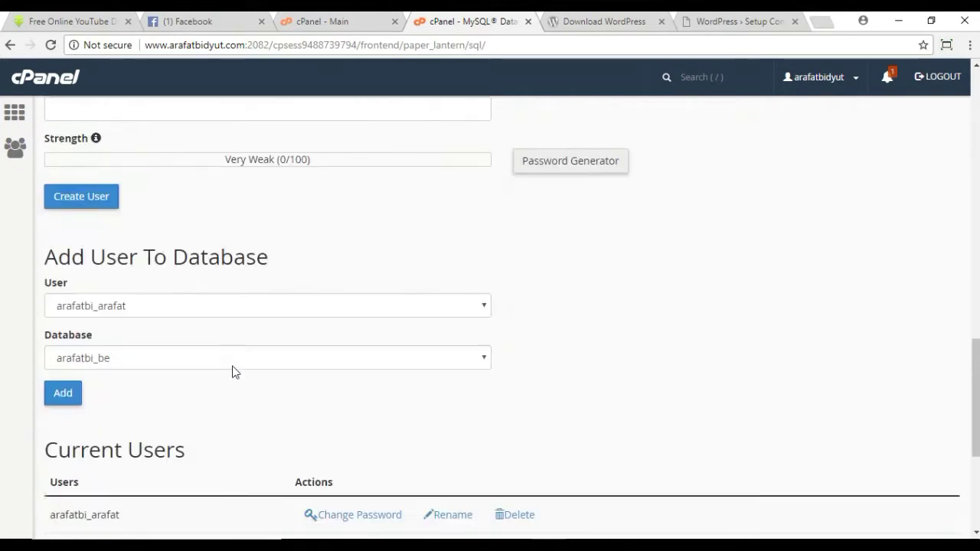
pyautogui.scroll(-3, 236, 373)
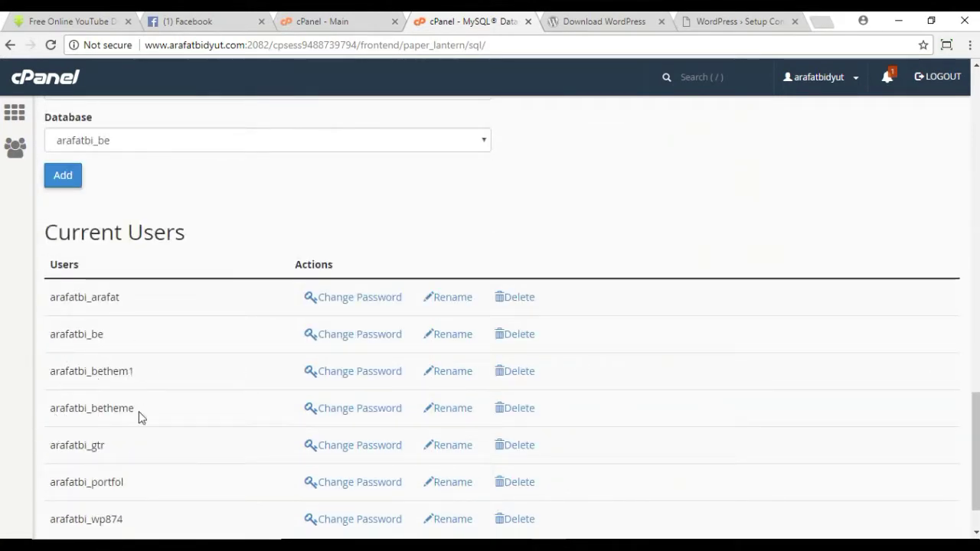
pyautogui.moveTo(139, 416); pyautogui.dragTo(51, 410)
pyautogui.rightClick(52, 411)
pyautogui.click(73, 421)
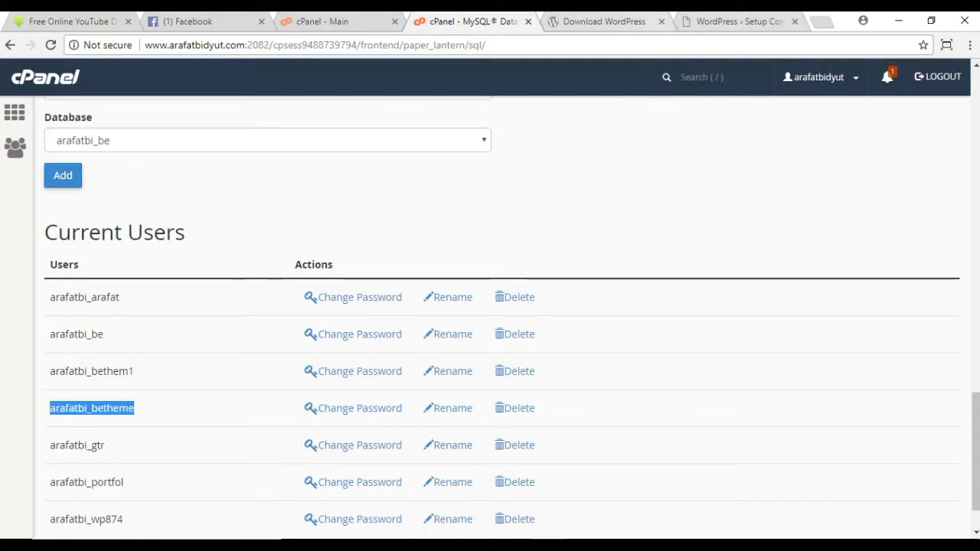
pyautogui.click(739, 22)
pyautogui.doubleClick(420, 272)
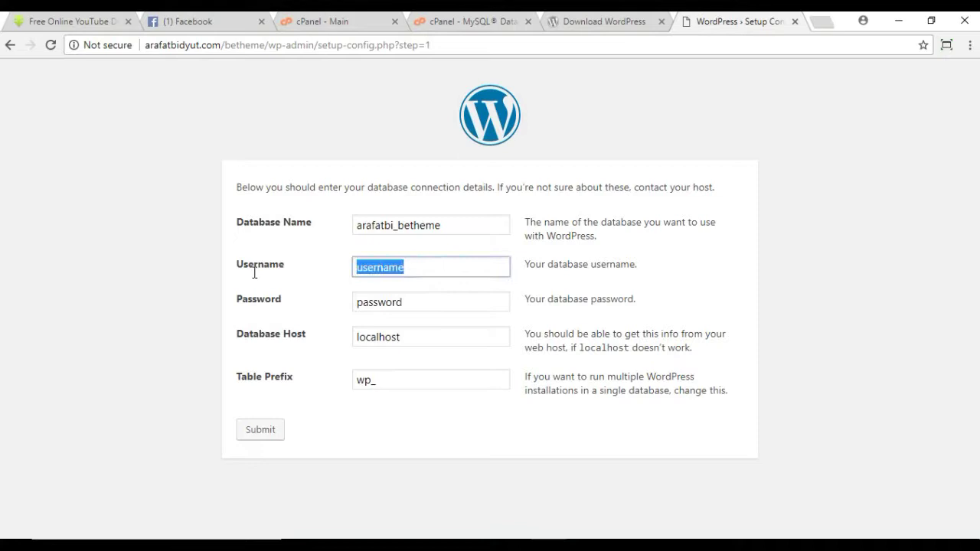
pyautogui.hotkey('ctrl', 'v')
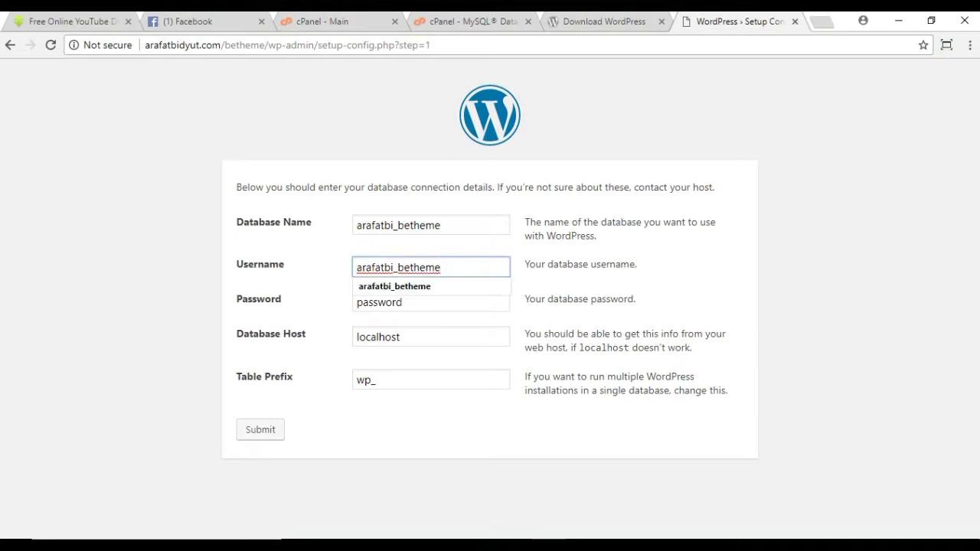
pyautogui.click(848, 241)
# Step: Enter the database password, submit the connection details, and run the install
pyautogui.click(422, 299)
pyautogui.press('BackSpace')
pyautogui.press('BackSpace')
pyautogui.press('BackSpace')
pyautogui.press('BackSpace')
pyautogui.press('BackSpace')
pyautogui.press('BackSpace')
pyautogui.press('BackSpace')
pyautogui.press('BackSpace')
pyautogui.write('1234567')
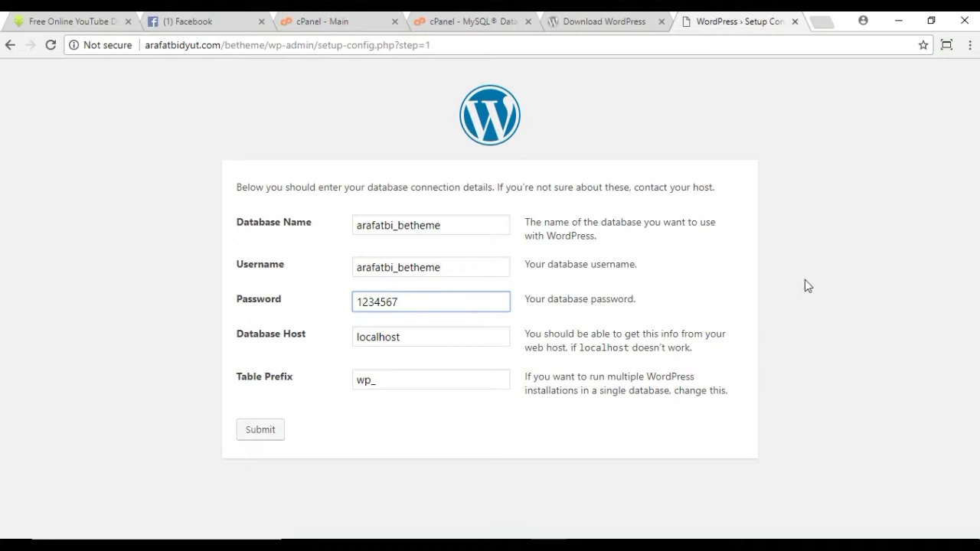
pyautogui.click(262, 432)
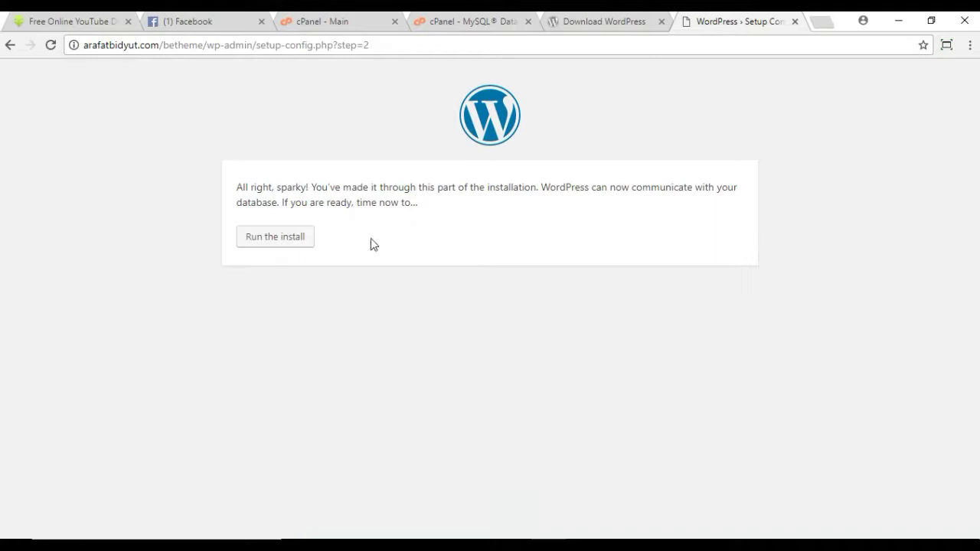
pyautogui.click(277, 244)
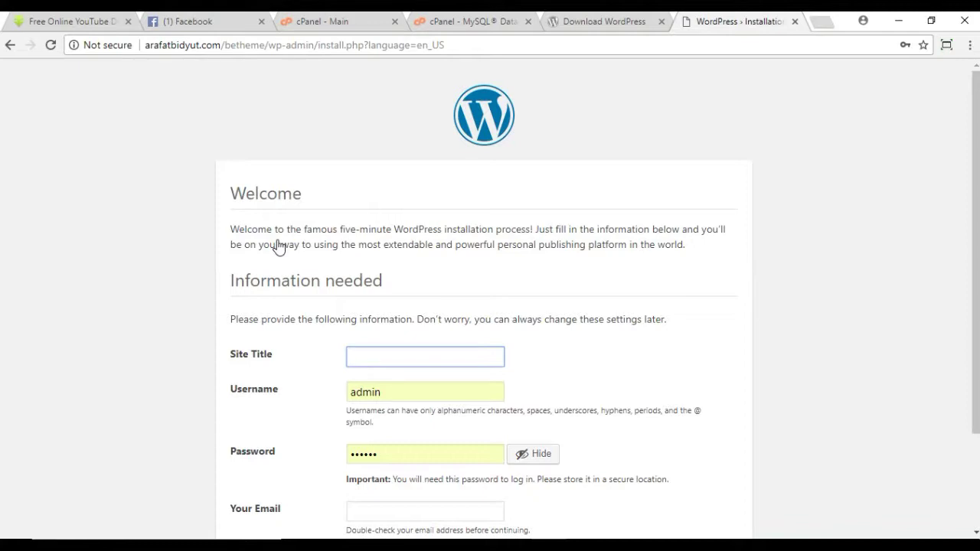
# Step: Set the site title to Be Theme portfolio and replace the generated admin password
pyautogui.scroll(-2, 680, 298)
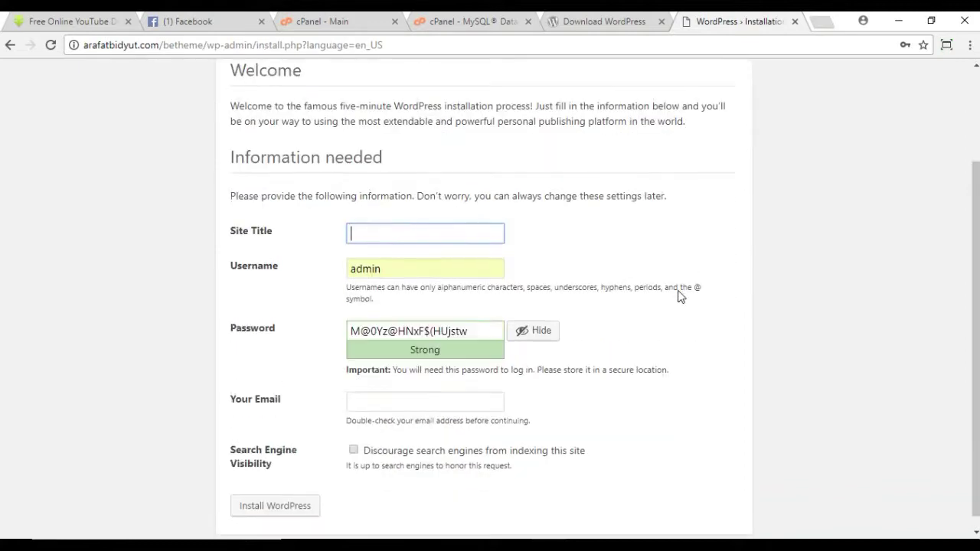
pyautogui.click(419, 236)
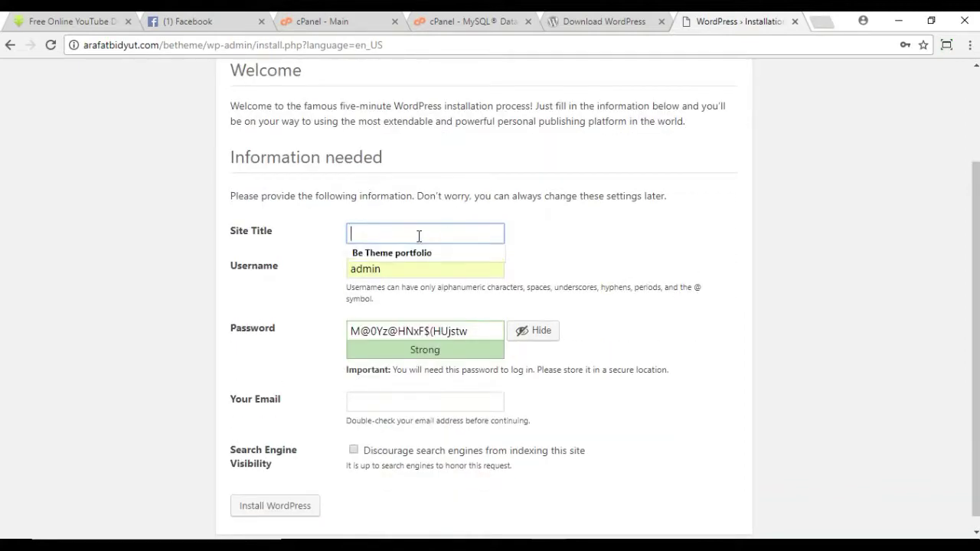
pyautogui.click(398, 254)
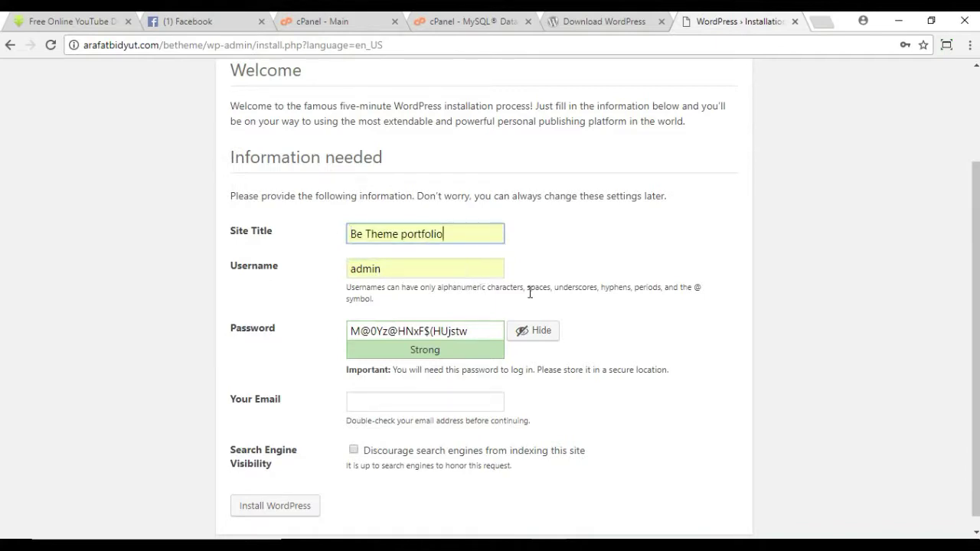
pyautogui.moveTo(490, 335); pyautogui.dragTo(243, 349)
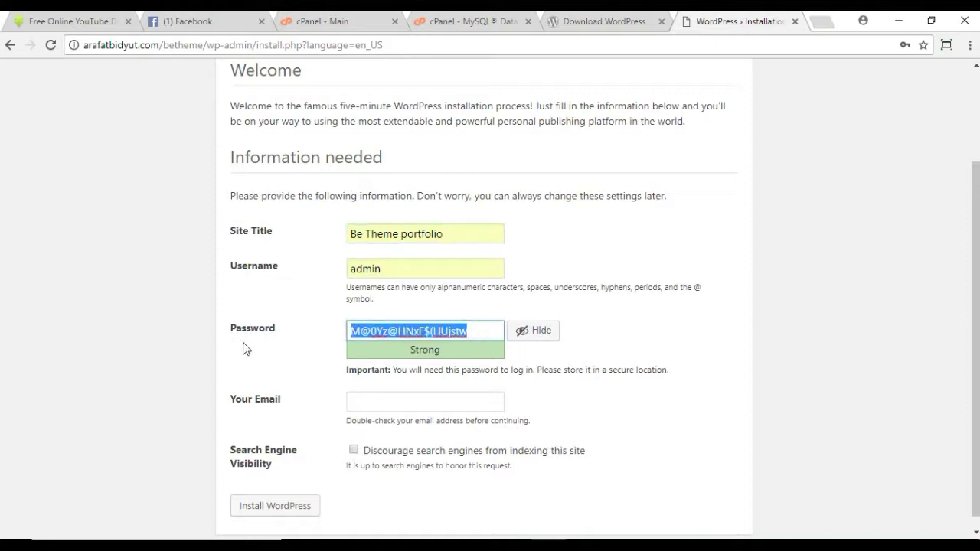
pyautogui.write('1234567')
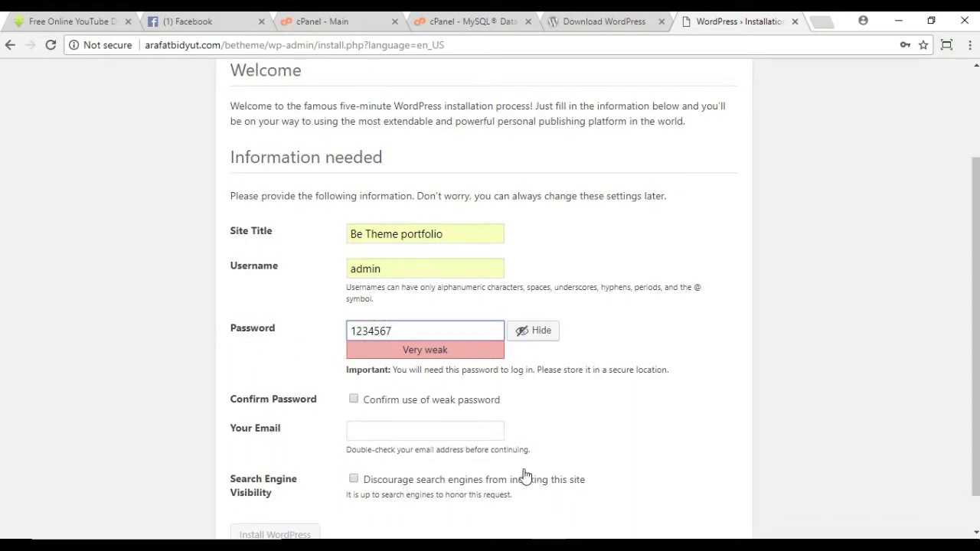
# Step: Confirm the weak password, fill in the admin e-mail, and install WordPress
pyautogui.scroll(-1, 525, 477)
pyautogui.click(360, 357)
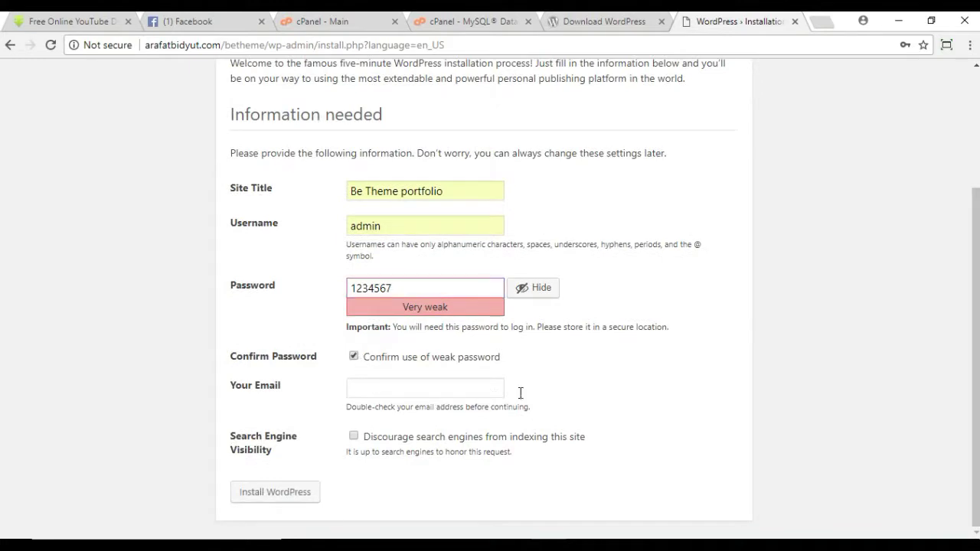
pyautogui.click(380, 385)
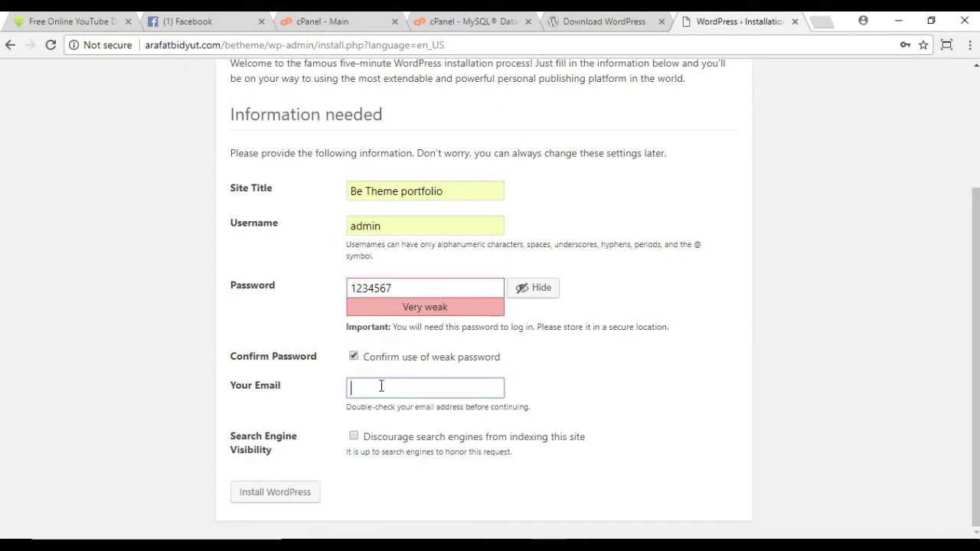
pyautogui.click(391, 406)
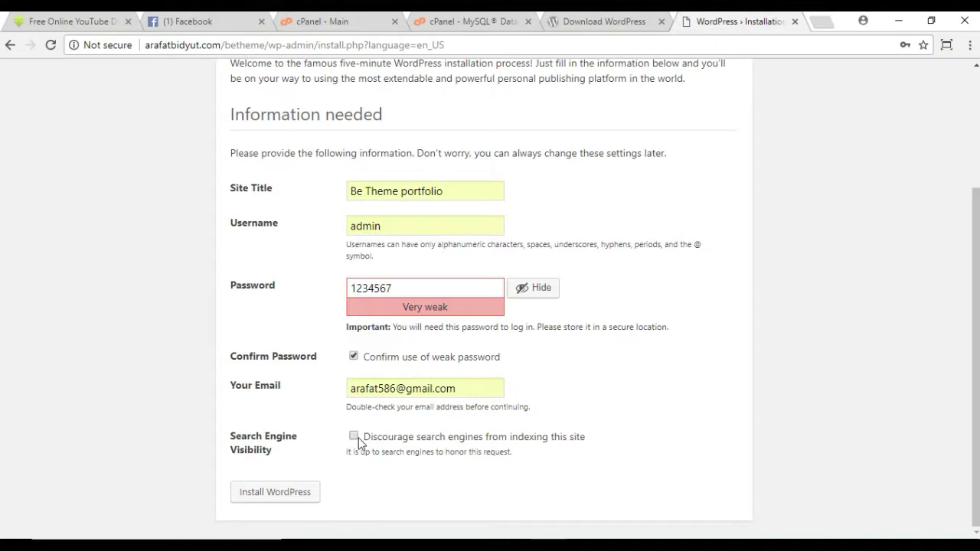
pyautogui.click(255, 497)
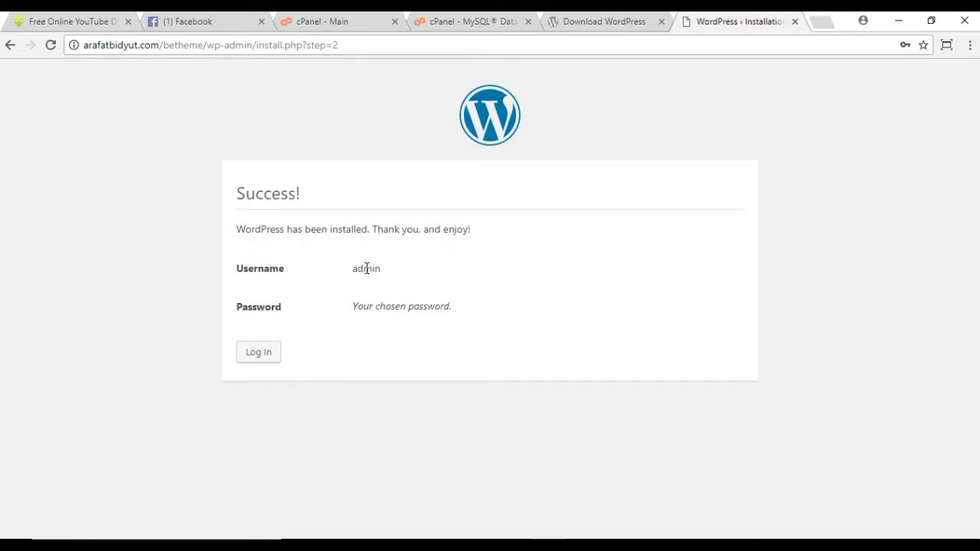
# Step: Log in as admin by retyping the password on the login page
pyautogui.click(276, 354)
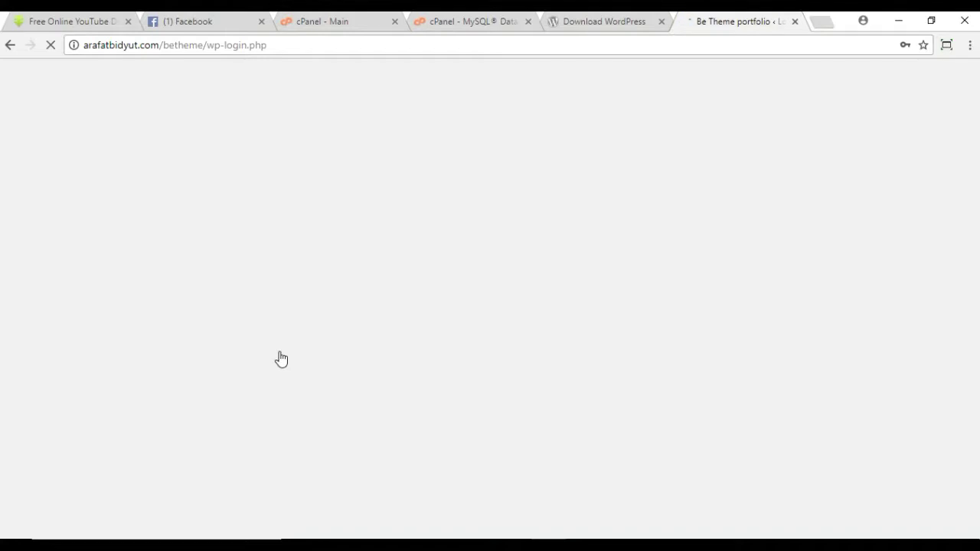
pyautogui.click(481, 325)
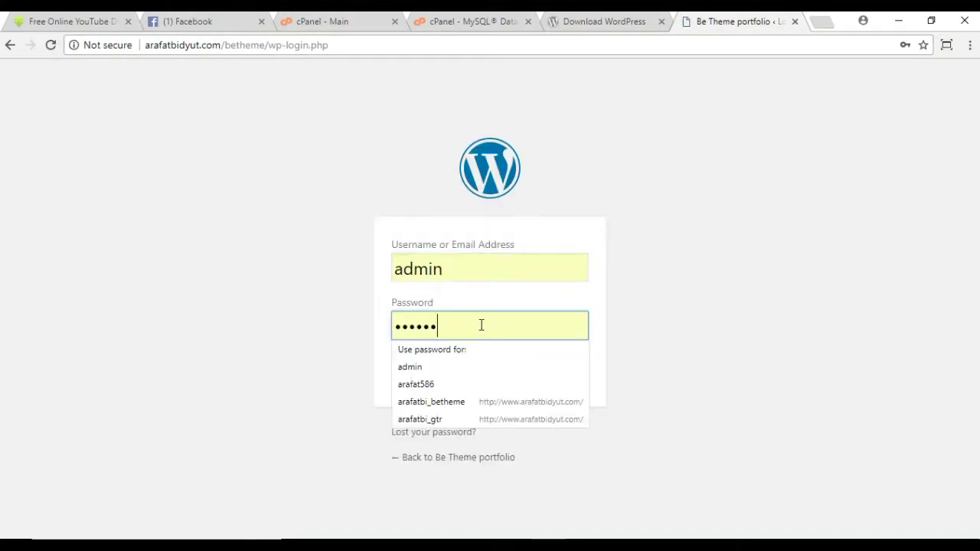
pyautogui.press('BackSpace')
pyautogui.press('BackSpace')
pyautogui.press('BackSpace')
pyautogui.press('BackSpace')
pyautogui.press('BackSpace')
pyautogui.press('BackSpace')
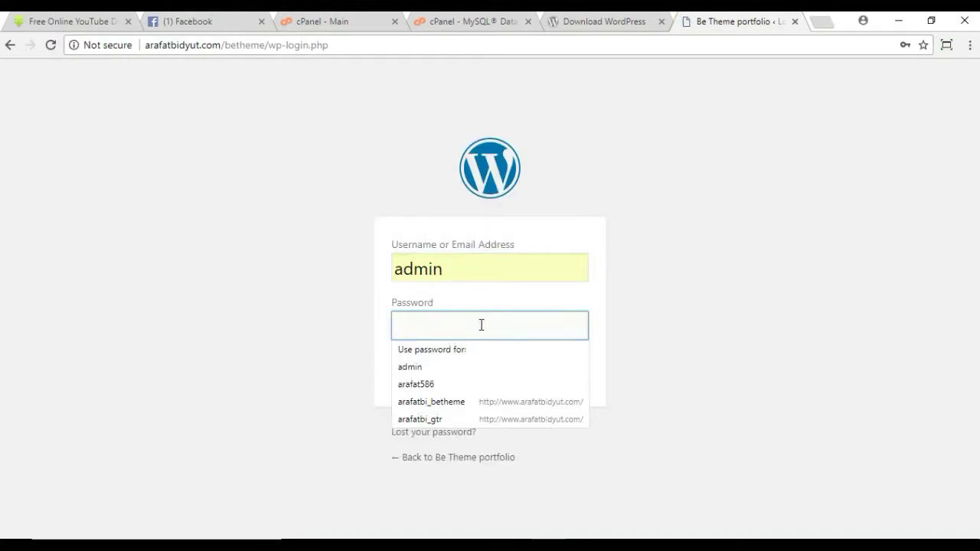
pyautogui.write('•••••••')
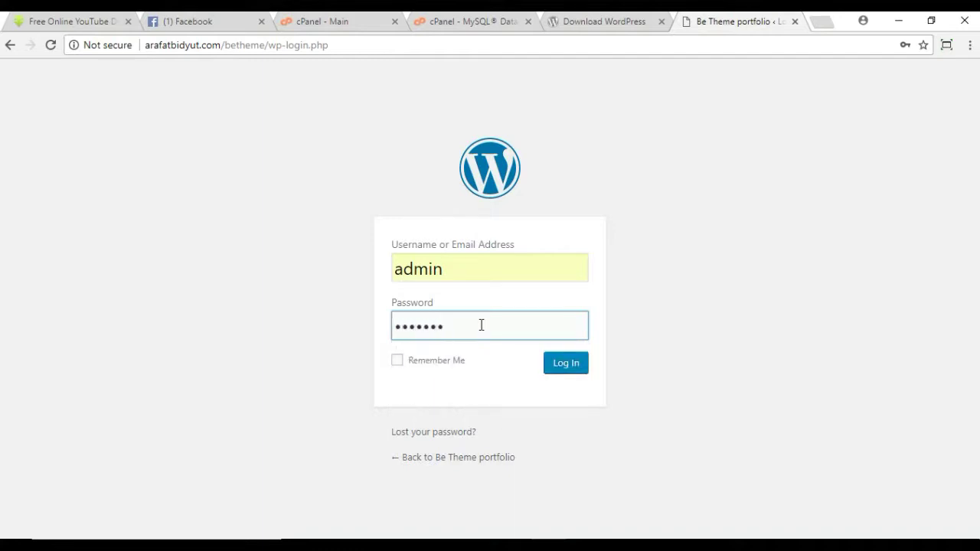
pyautogui.click(563, 362)
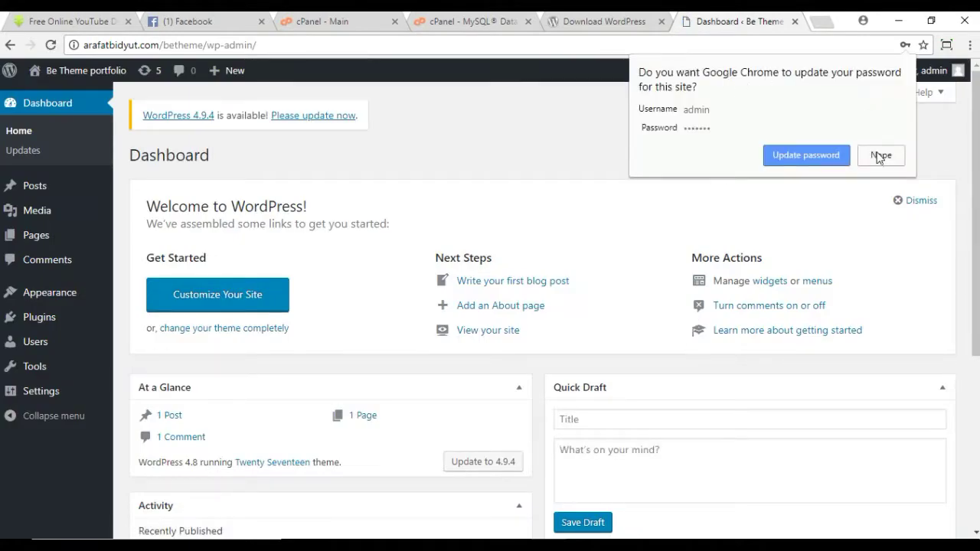
# Step: Dismiss Chrome's password prompt and open Upload Theme under Appearance > Themes > Add New
pyautogui.click(810, 160)
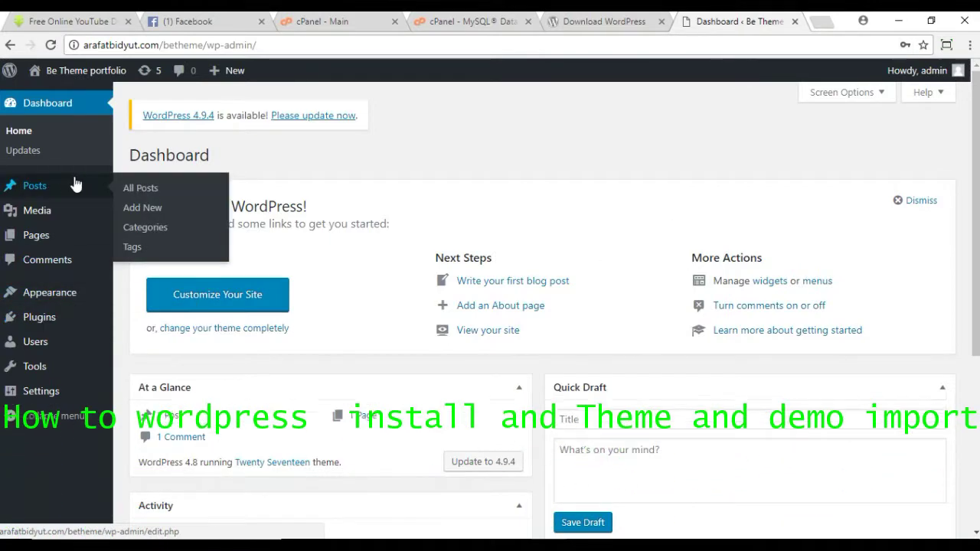
pyautogui.moveTo(63, 300)
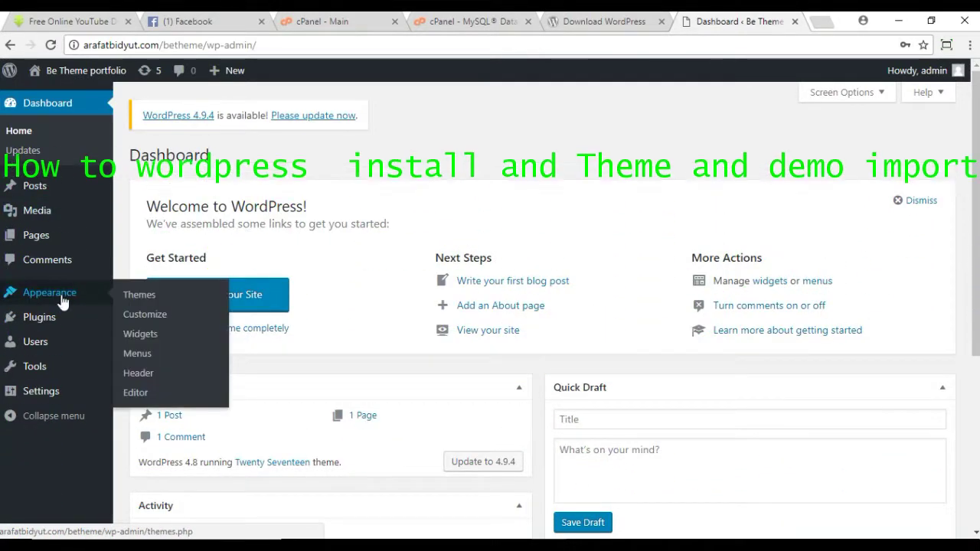
pyautogui.click(159, 298)
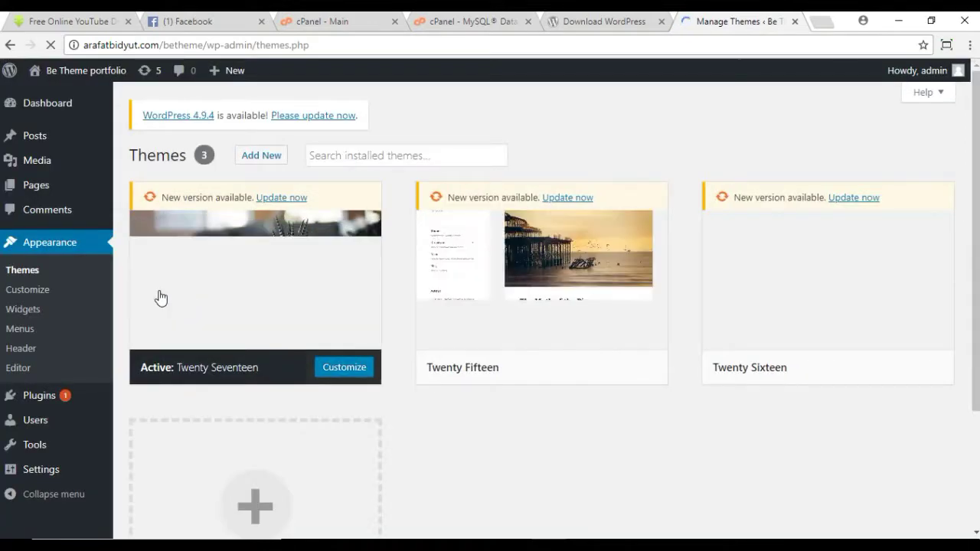
pyautogui.click(264, 155)
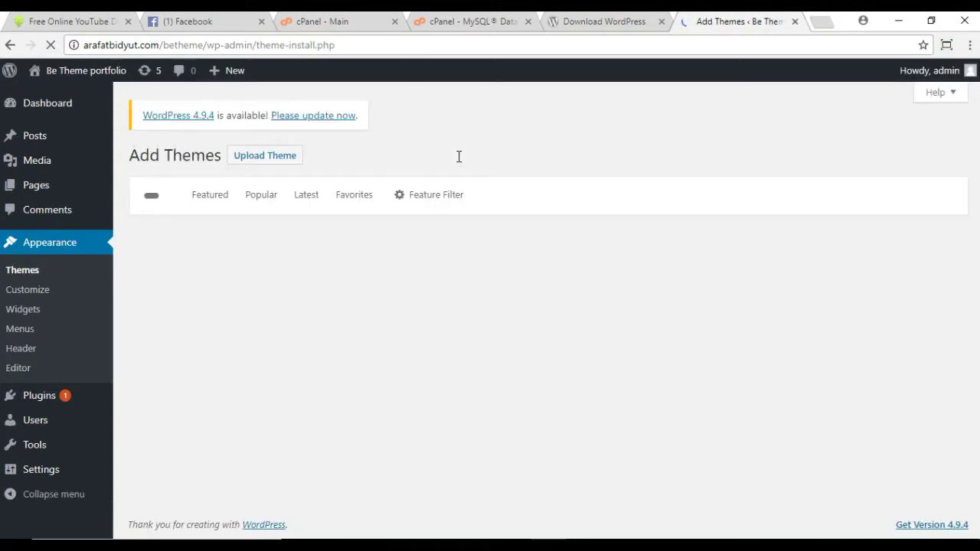
pyautogui.moveTo(227, 70)
pyautogui.click(276, 165)
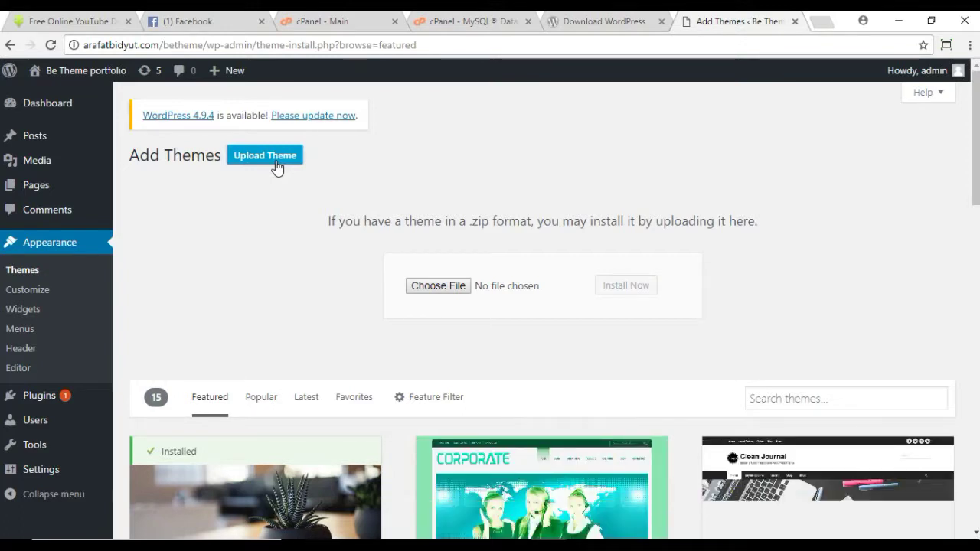
# Step: Upload betheme (3).zip from E:\Web design\master betheme and install it
pyautogui.click(437, 286)
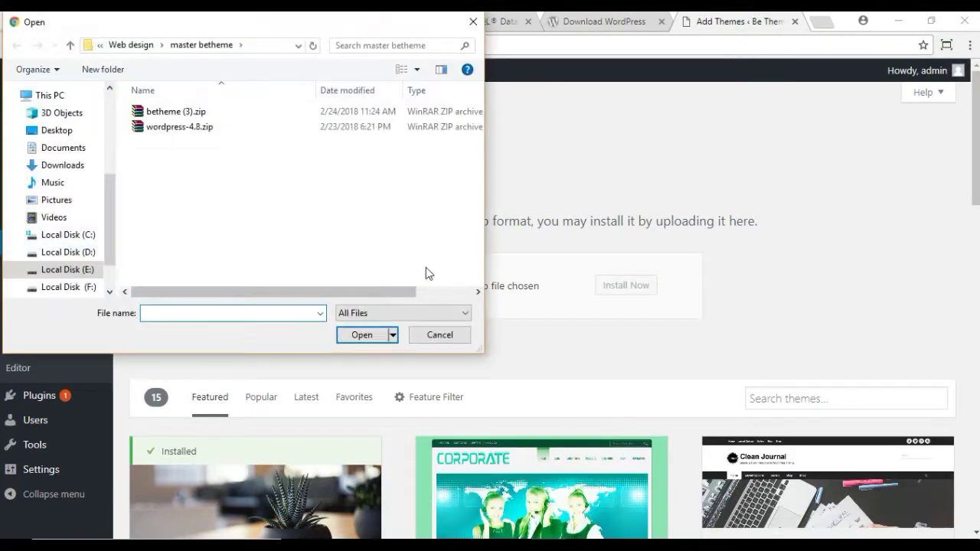
pyautogui.click(84, 273)
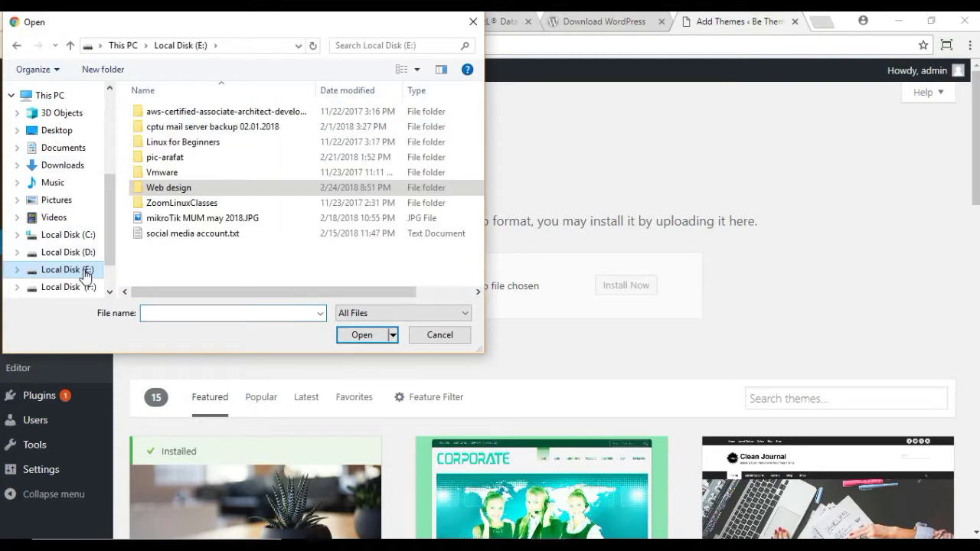
pyautogui.doubleClick(186, 189)
pyautogui.doubleClick(275, 156)
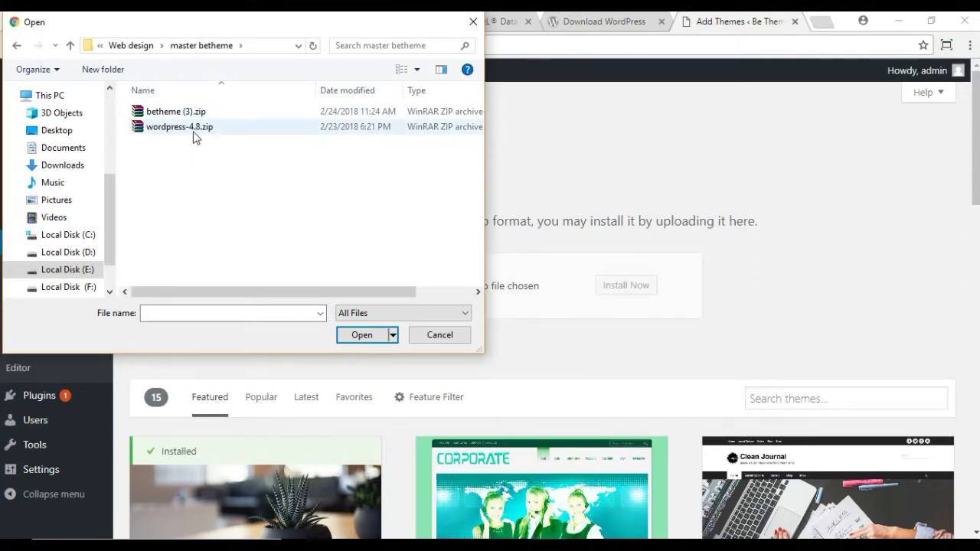
pyautogui.click(171, 116)
pyautogui.click(360, 334)
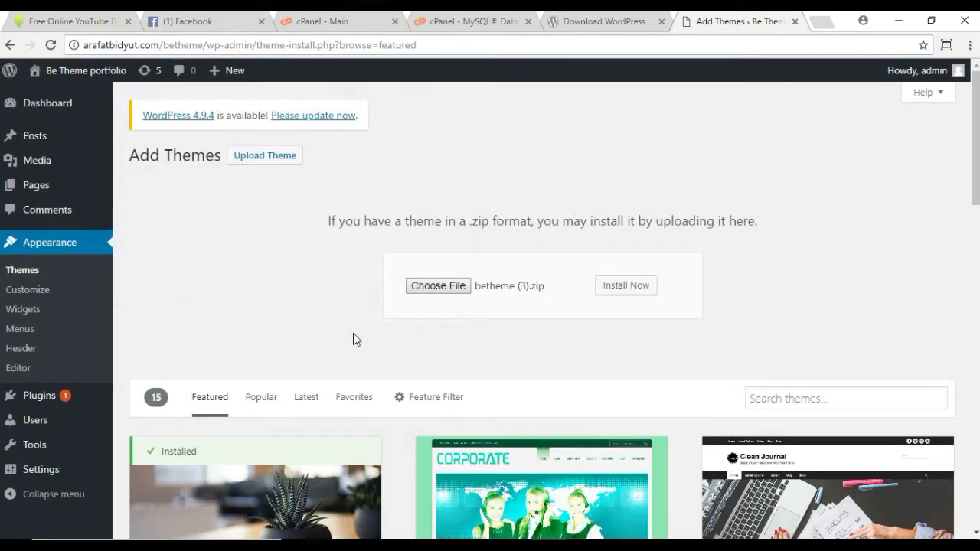
pyautogui.click(627, 291)
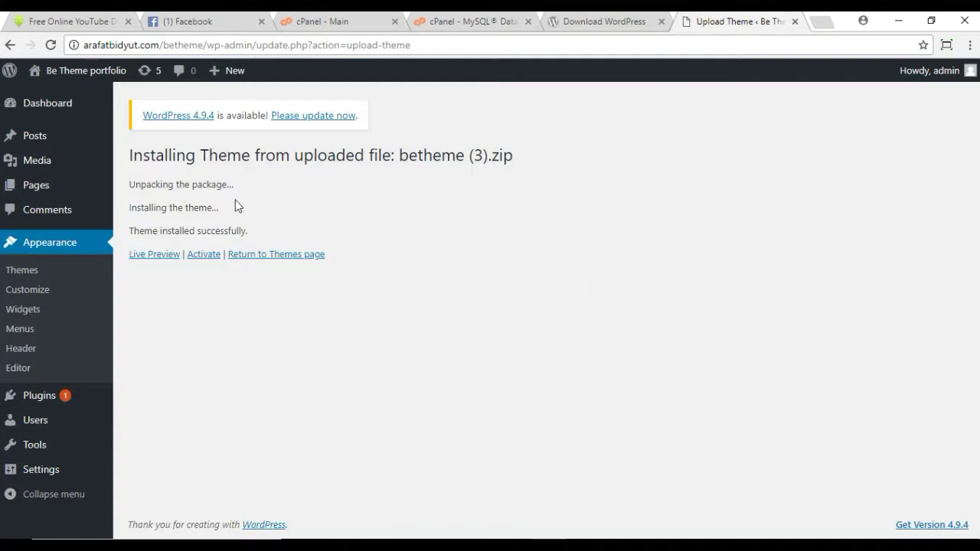
# Step: Activate the Betheme theme, then begin installing its required plugins
pyautogui.click(203, 259)
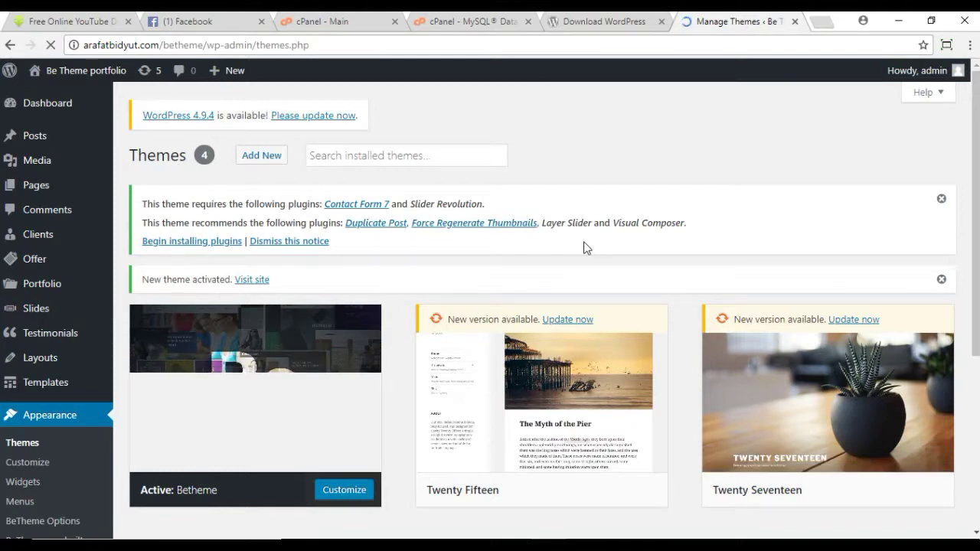
pyautogui.scroll(-2, 584, 247)
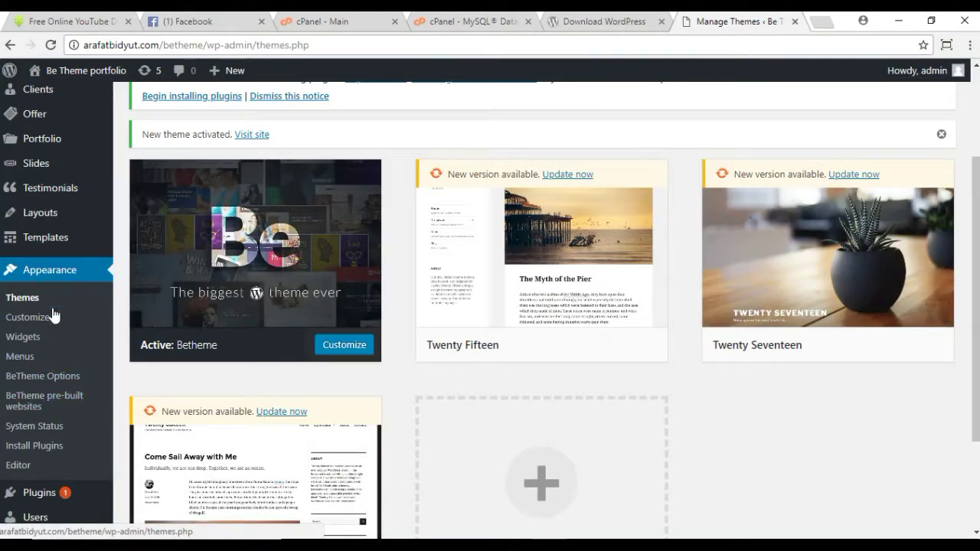
pyautogui.moveTo(48, 495)
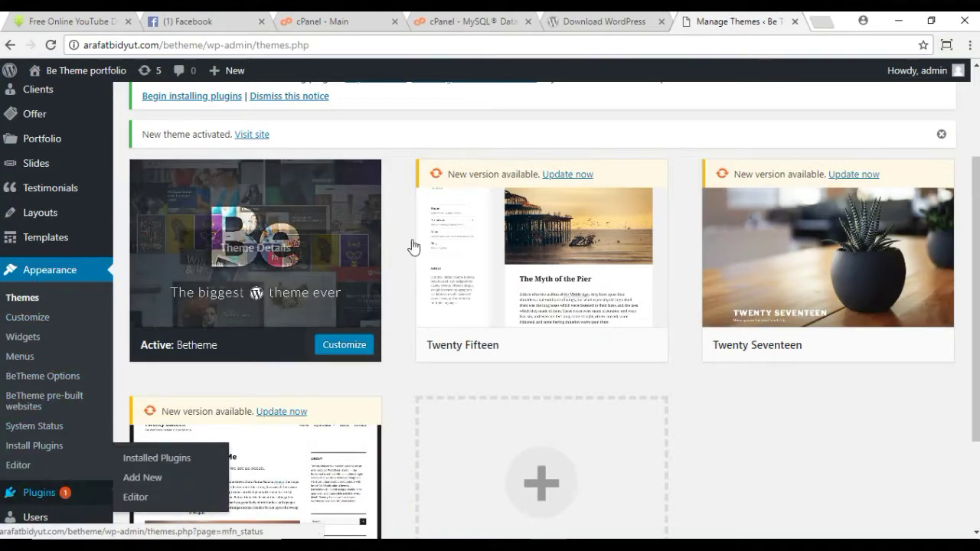
pyautogui.scroll(3, 449, 284)
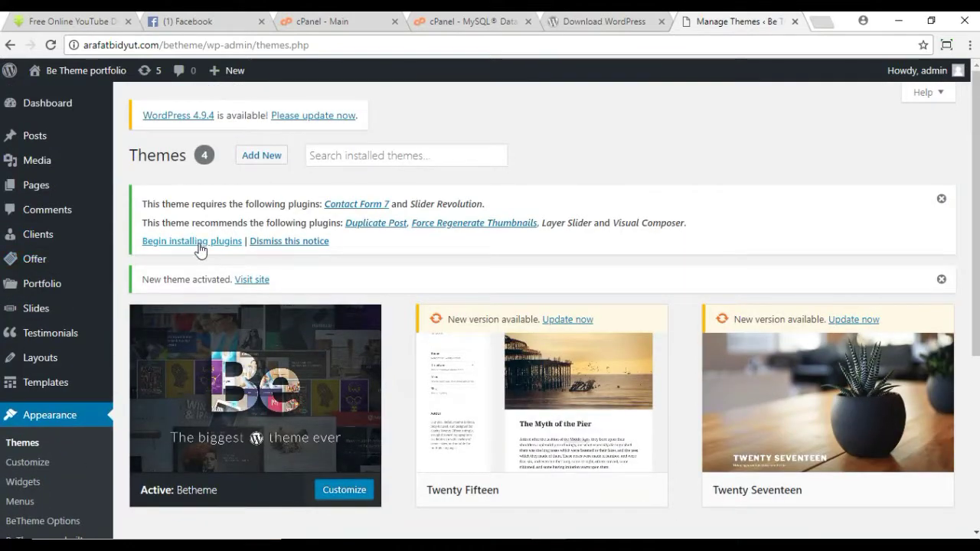
pyautogui.click(200, 248)
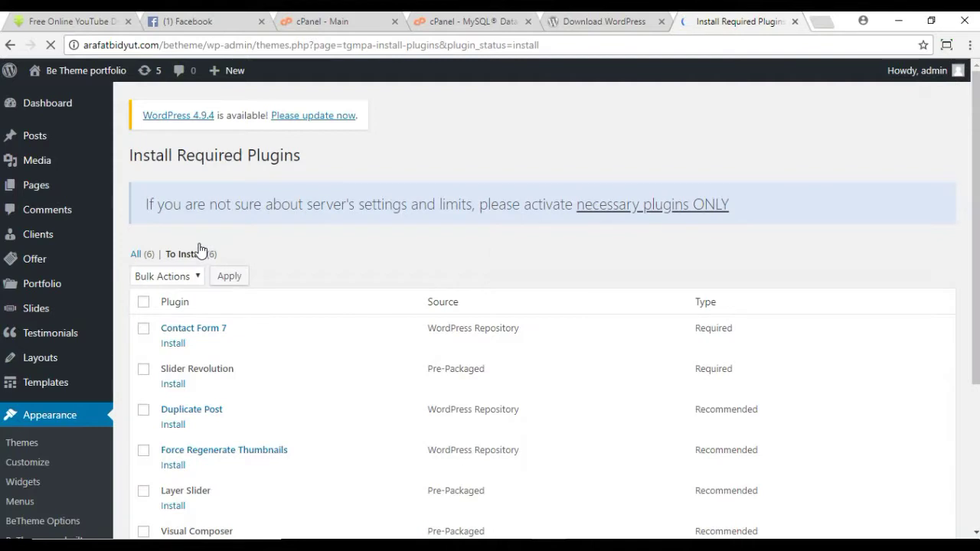
# Step: Bulk-install all six listed plugins, from Contact Form 7 through Visual Composer
pyautogui.click(146, 302)
pyautogui.scroll(-2, 148, 306)
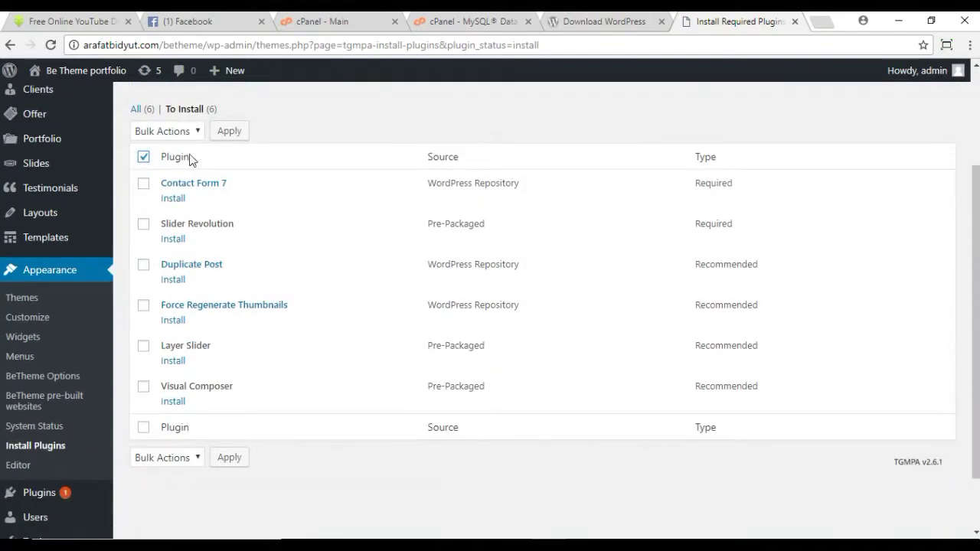
pyautogui.click(145, 159)
pyautogui.click(144, 158)
pyautogui.click(202, 132)
pyautogui.click(161, 164)
pyautogui.click(230, 132)
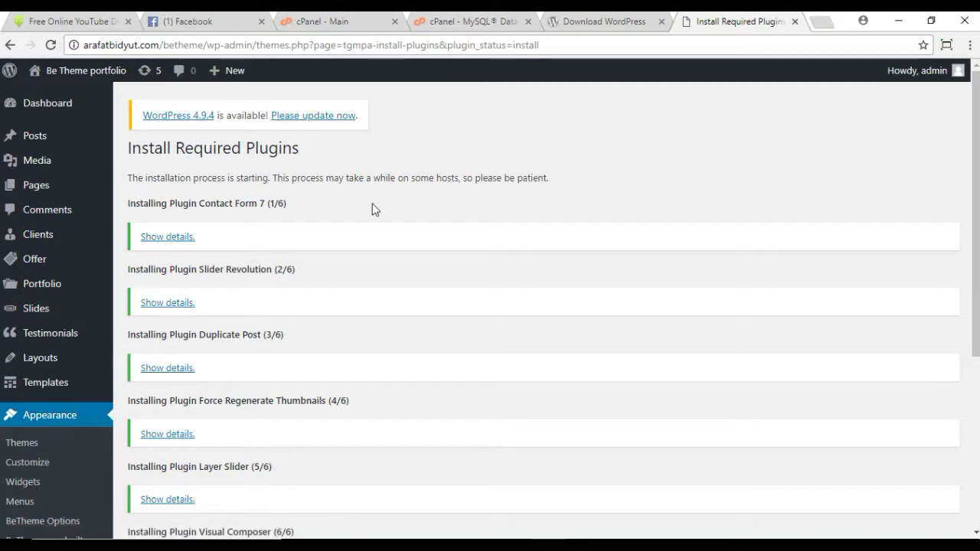
pyautogui.scroll(-4, 373, 214)
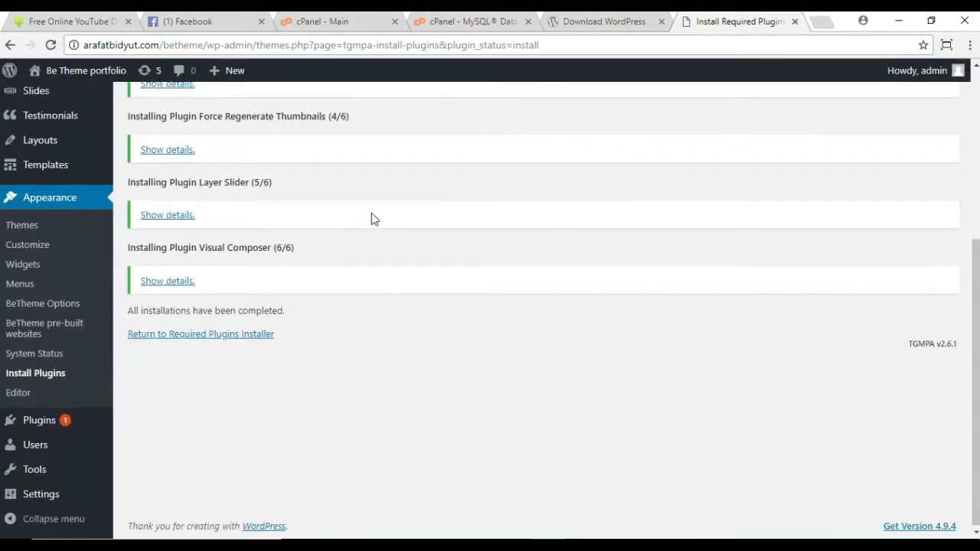
pyautogui.scroll(4, 371, 215)
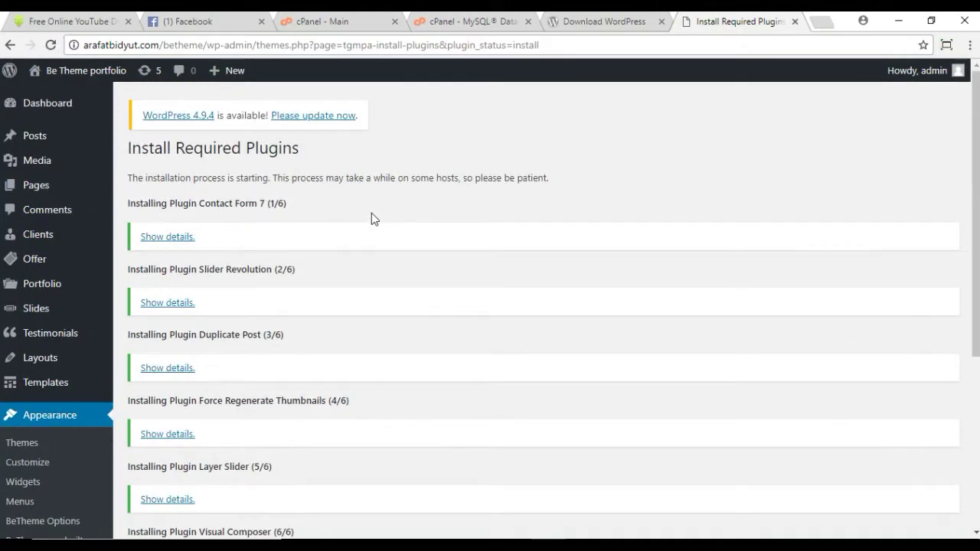
pyautogui.scroll(-4, 371, 213)
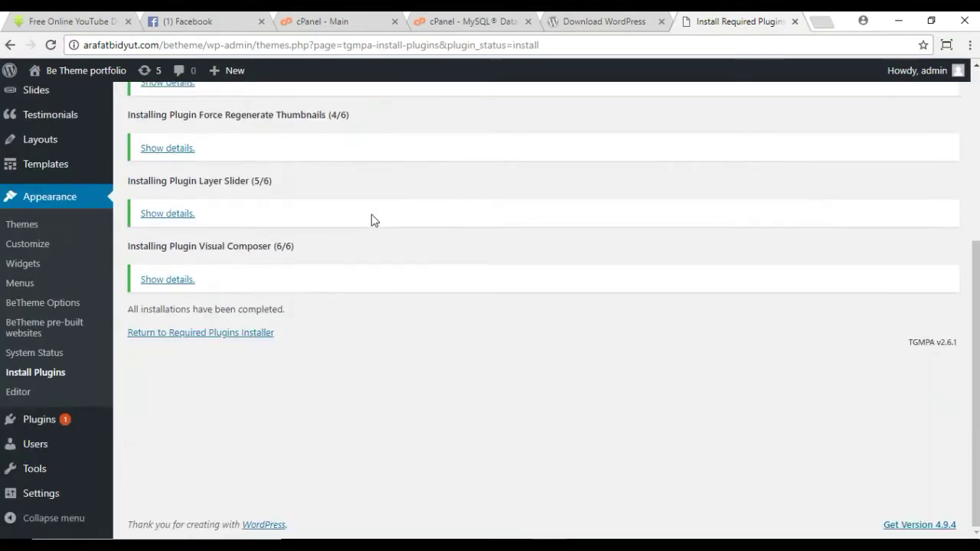
# Step: Bulk-activate every plugin under Installed Plugins, turning on Contact Form 7, Duplicate Post and Layer Slider
pyautogui.click(29, 428)
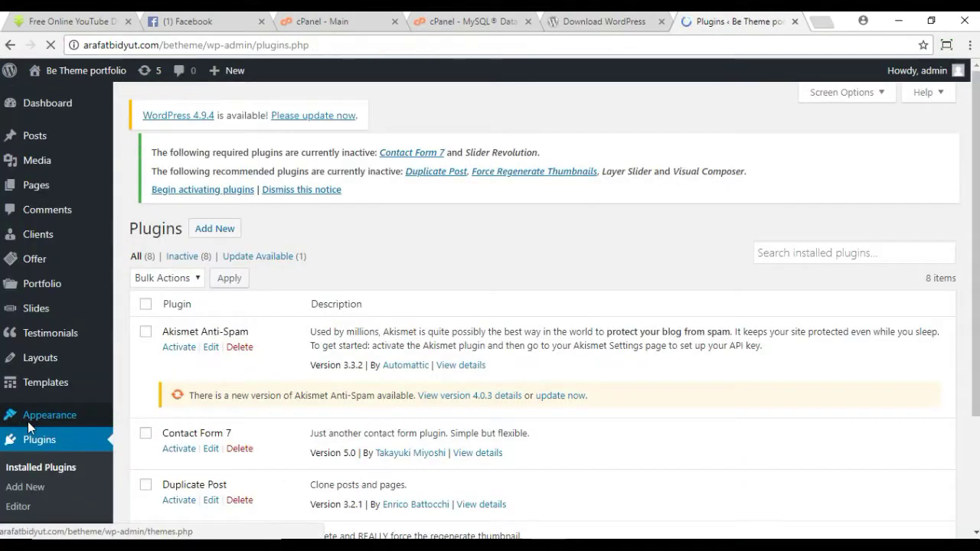
pyautogui.click(196, 280)
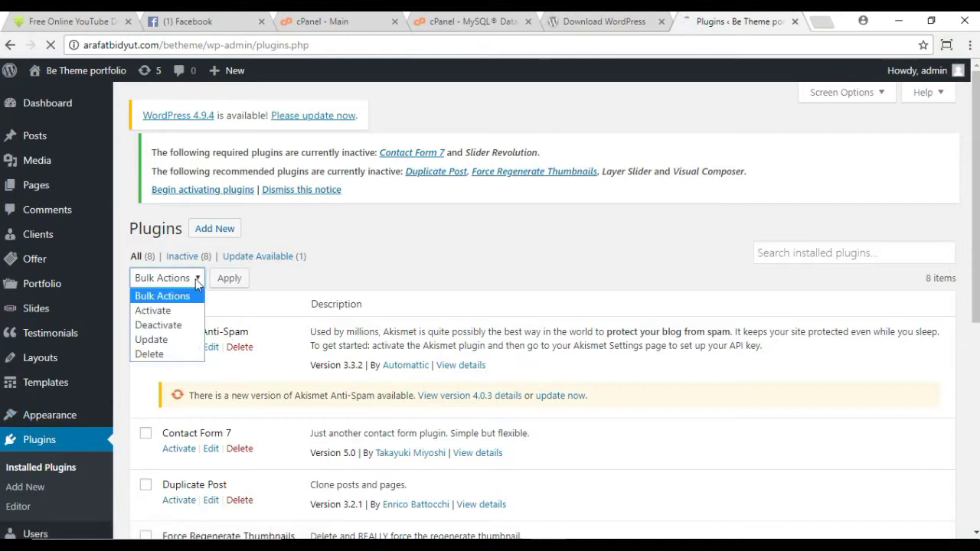
pyautogui.click(175, 311)
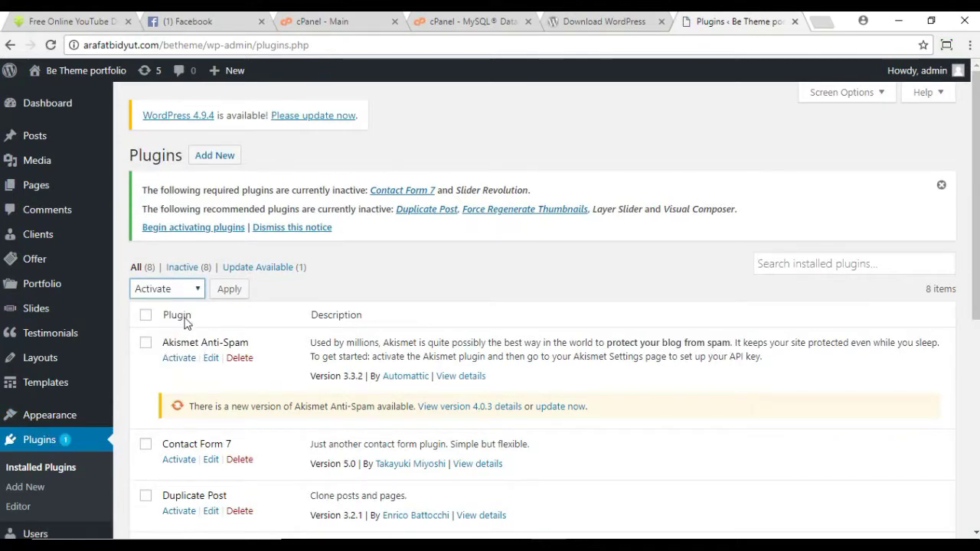
pyautogui.click(146, 315)
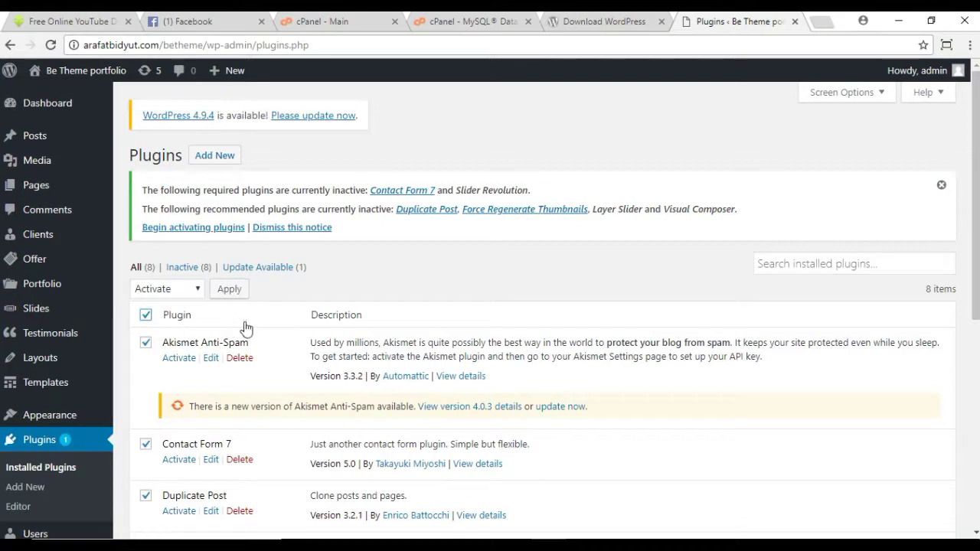
pyautogui.scroll(-5, 245, 328)
pyautogui.scroll(5, 245, 328)
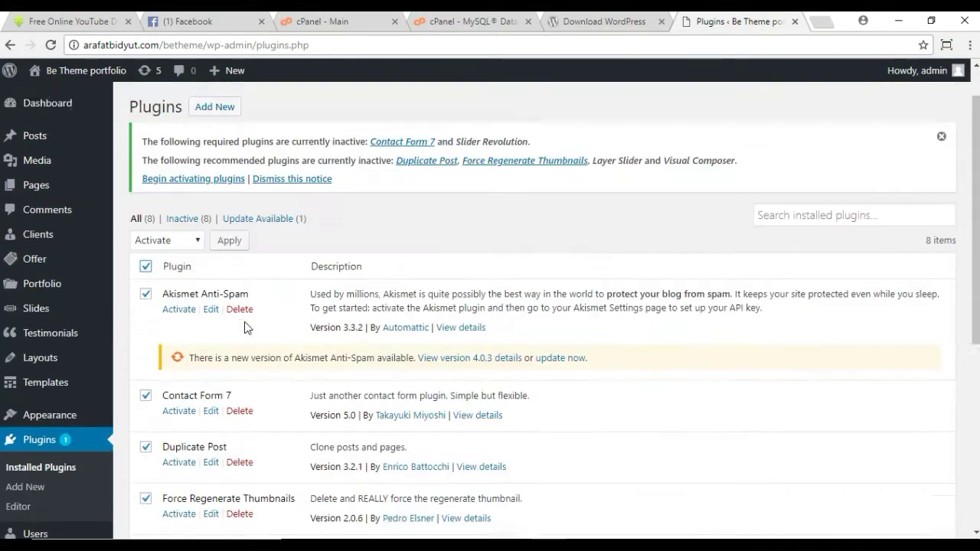
pyautogui.click(232, 255)
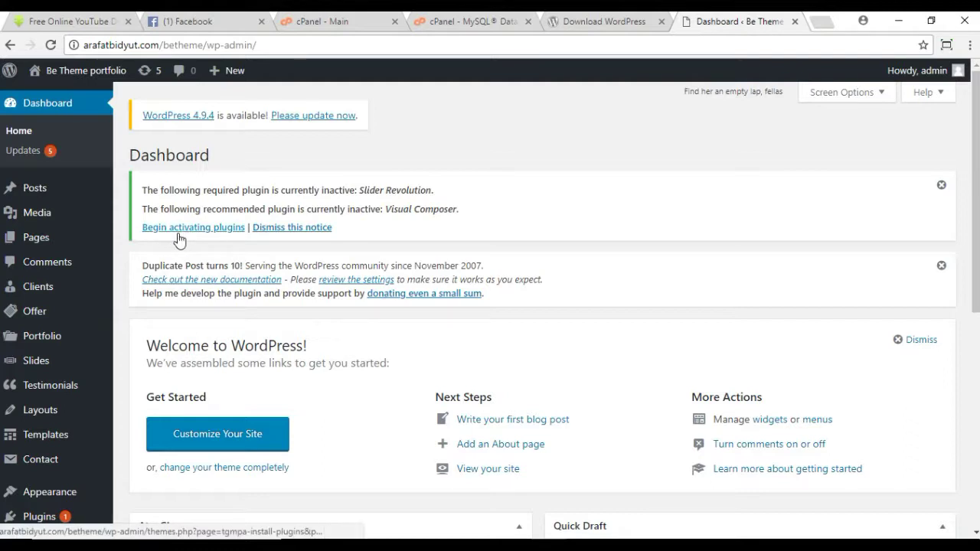
# Step: Open the remaining-plugins activation page and apply a bulk Activate with nothing selected
pyautogui.click(202, 231)
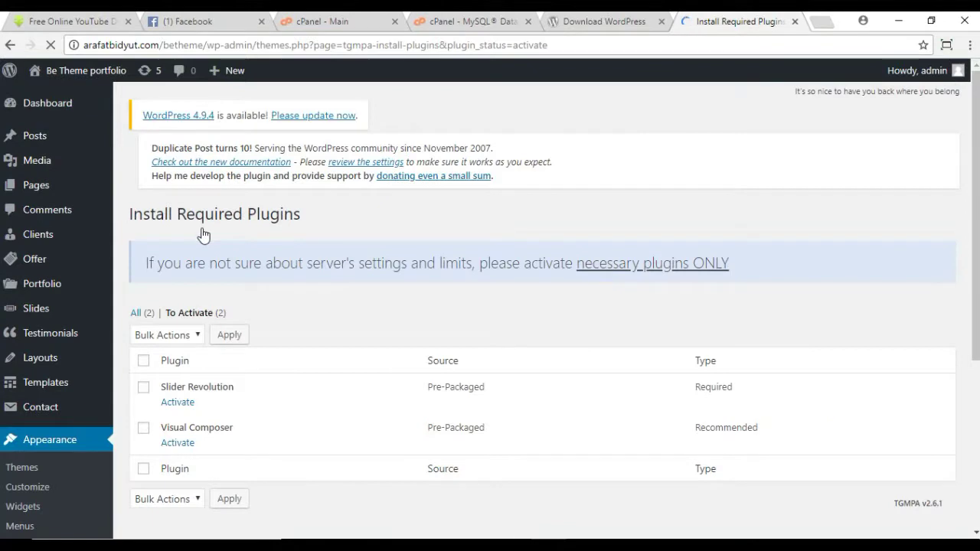
pyautogui.scroll(-2, 233, 348)
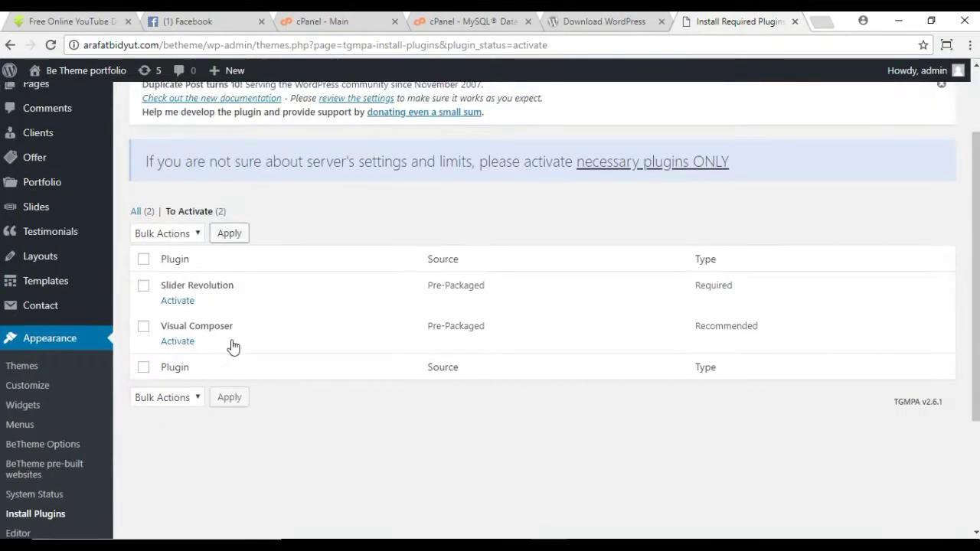
pyautogui.scroll(-1, 234, 346)
pyautogui.click(193, 191)
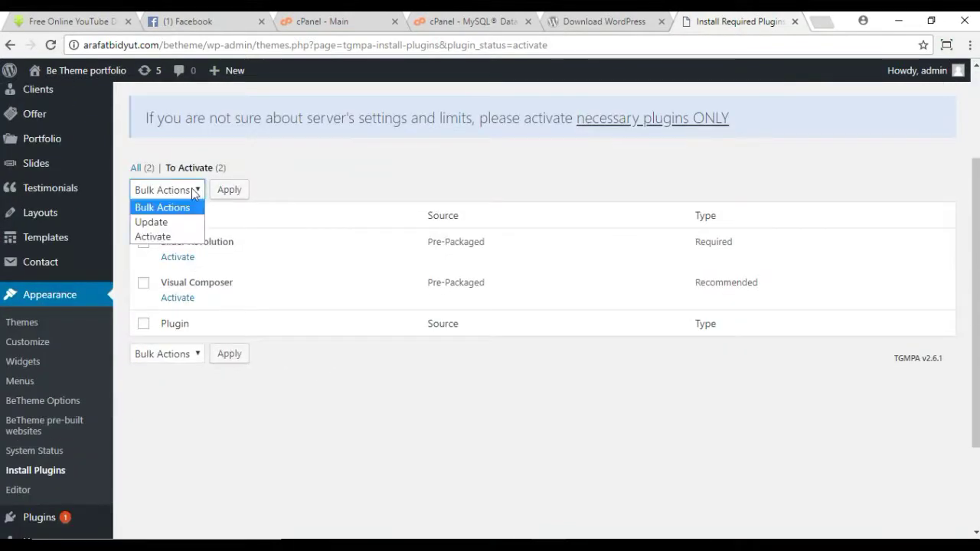
pyautogui.click(175, 236)
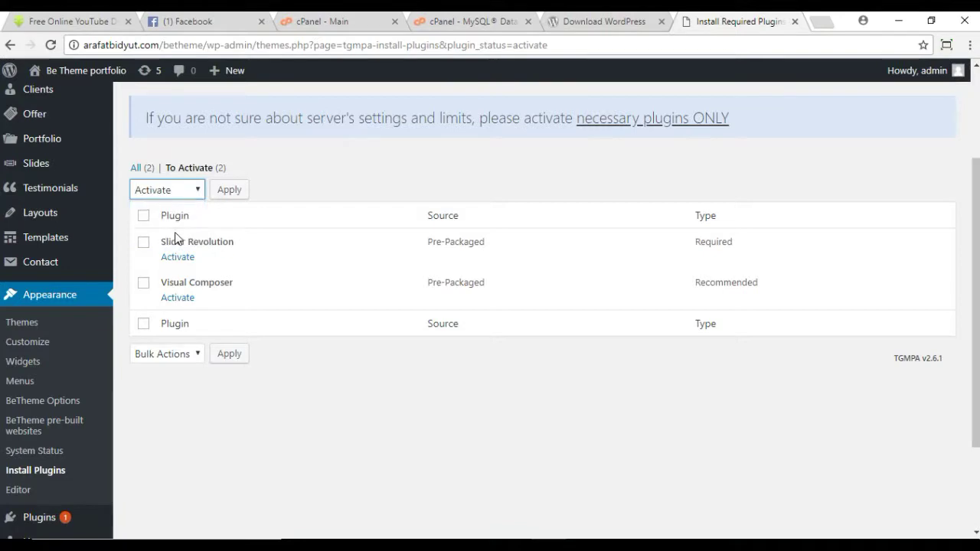
pyautogui.click(231, 190)
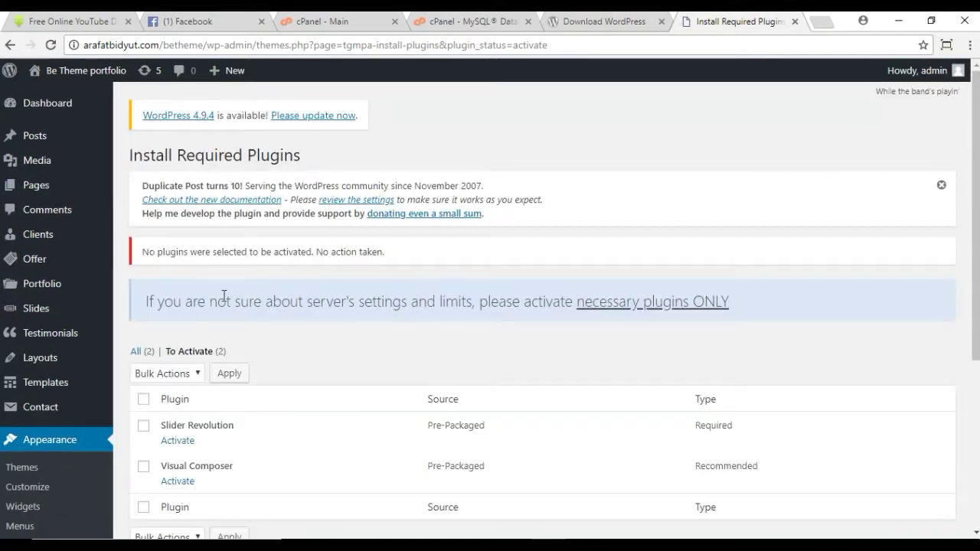
pyautogui.scroll(-3, 223, 293)
pyautogui.scroll(2, 158, 162)
# Step: Select Slider Revolution and Visual Composer and bulk-activate both
pyautogui.click(144, 268)
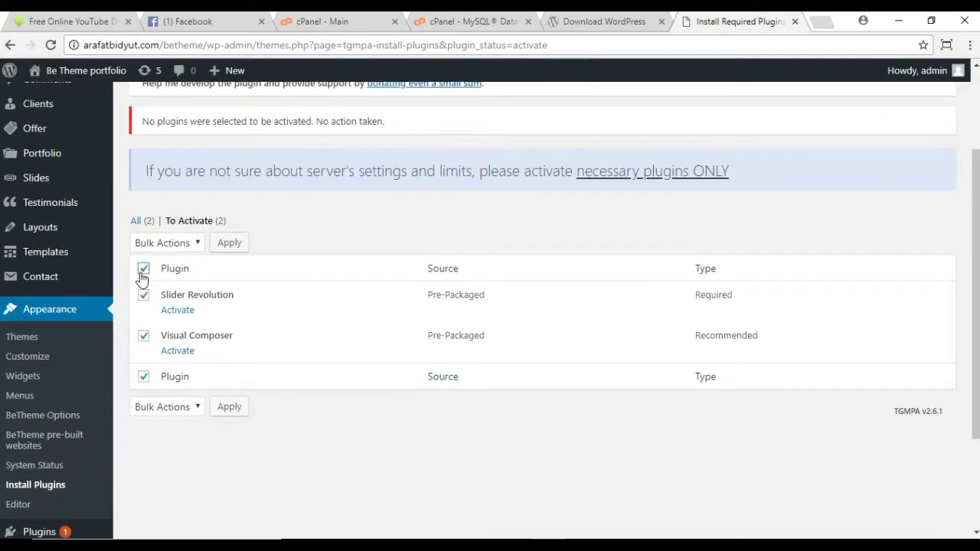
pyautogui.click(189, 245)
pyautogui.click(176, 288)
pyautogui.click(231, 243)
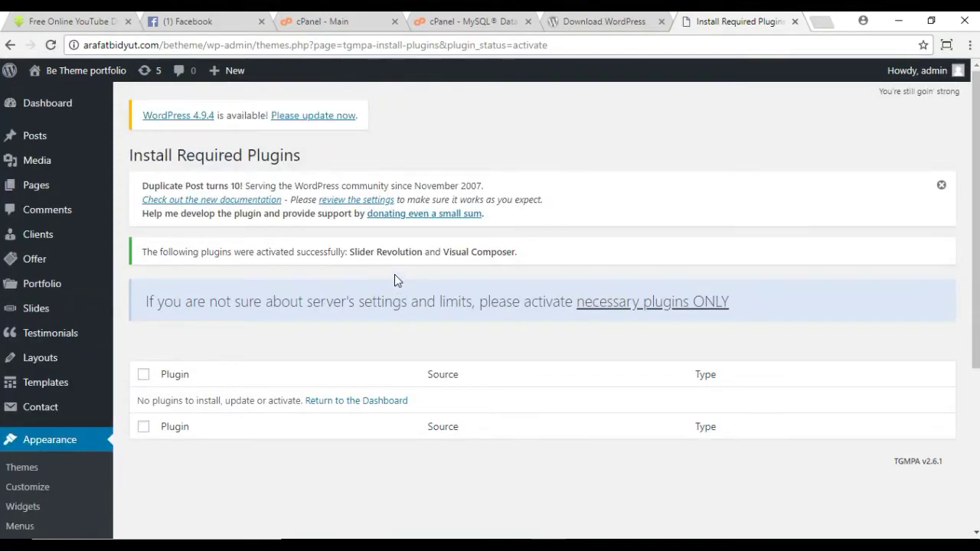
pyautogui.scroll(-2, 394, 276)
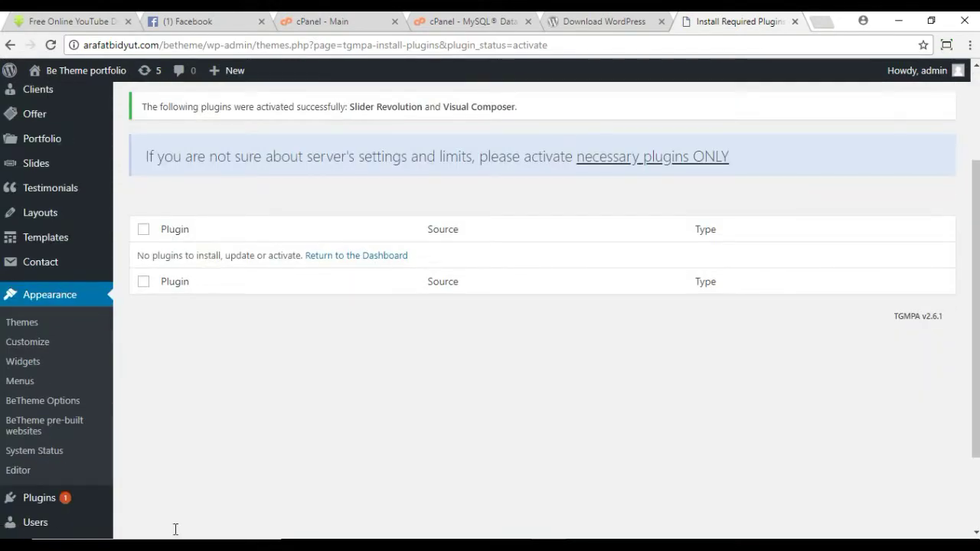
pyautogui.click(68, 432)
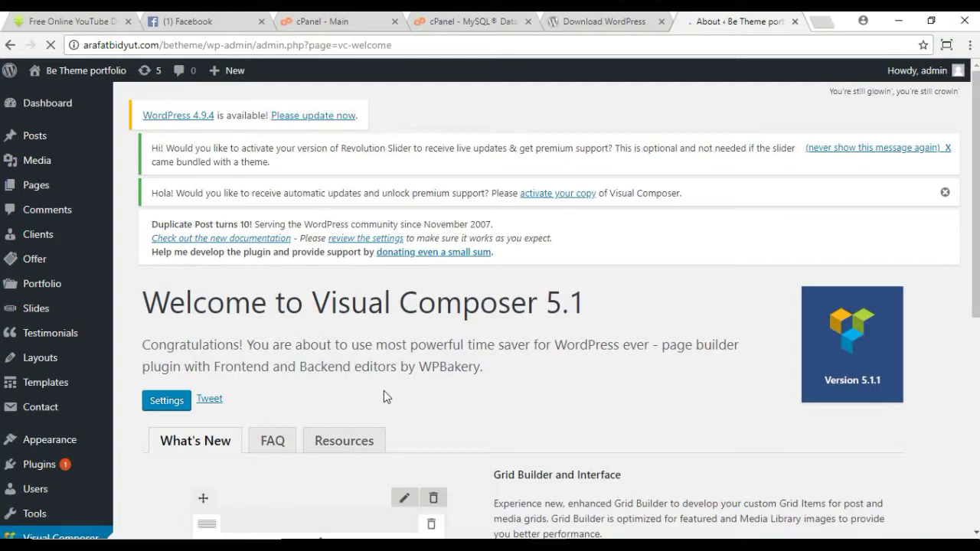
# Step: Go to Appearance > BeTheme pre-built websites to list demos like Artist and Sports Club
pyautogui.scroll(-5, 385, 396)
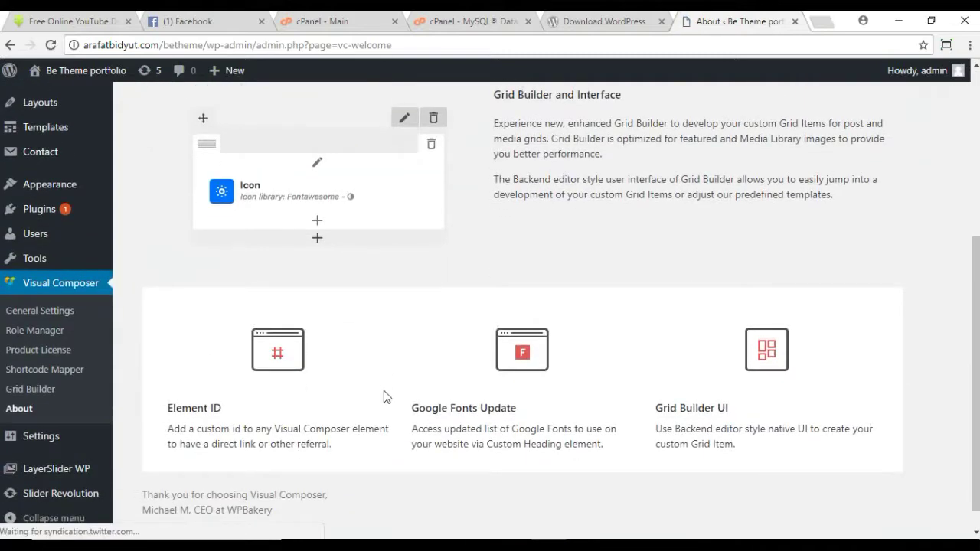
pyautogui.scroll(4, 383, 390)
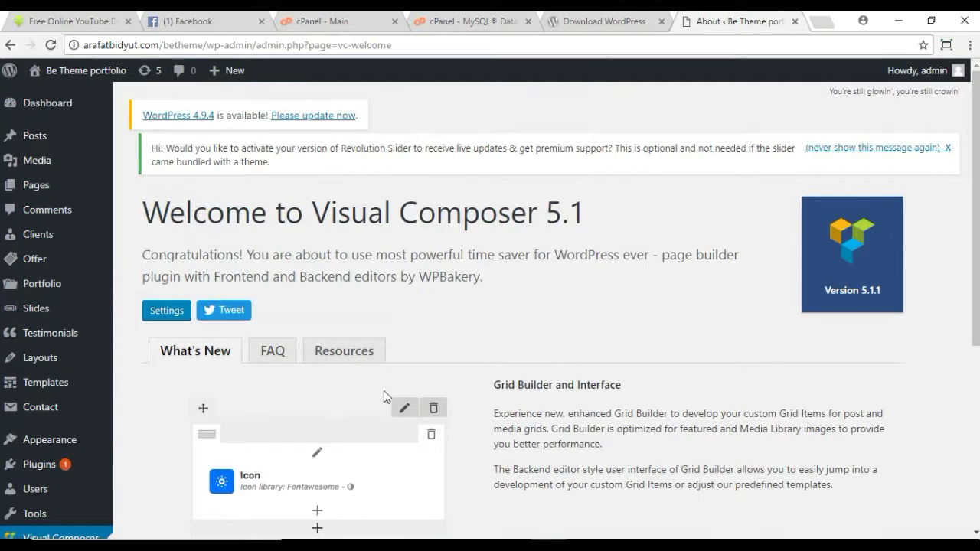
pyautogui.scroll(-4, 385, 396)
pyautogui.scroll(3, 386, 396)
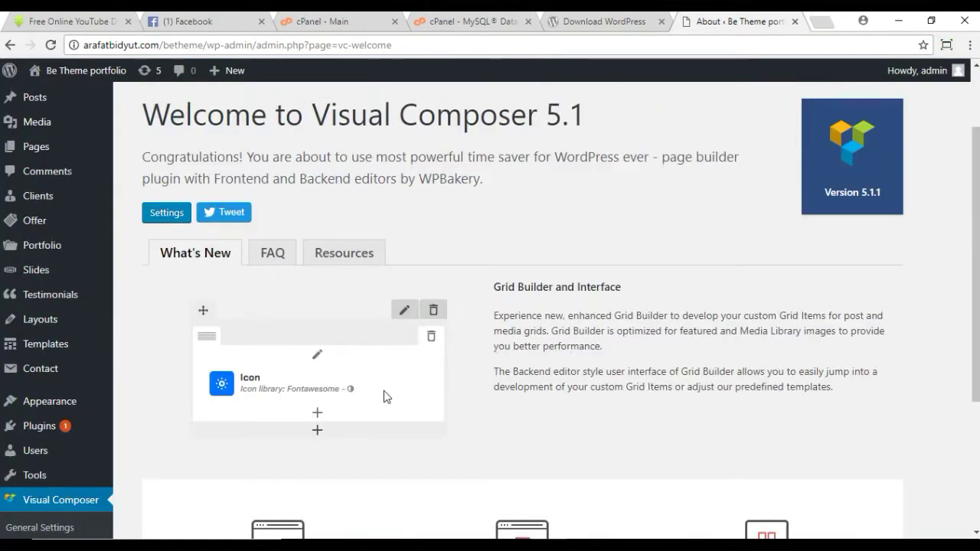
pyautogui.scroll(-2, 371, 393)
pyautogui.moveTo(34, 507)
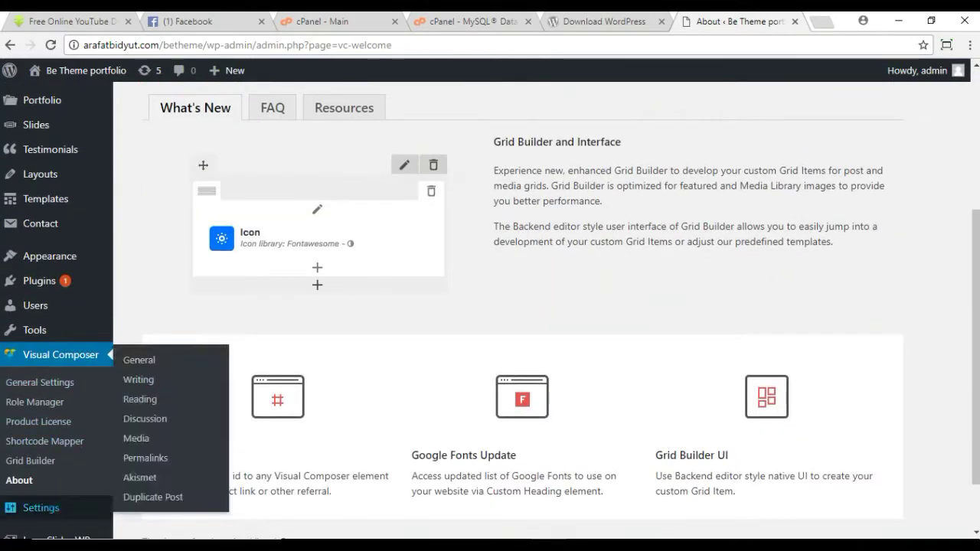
pyautogui.moveTo(49, 263)
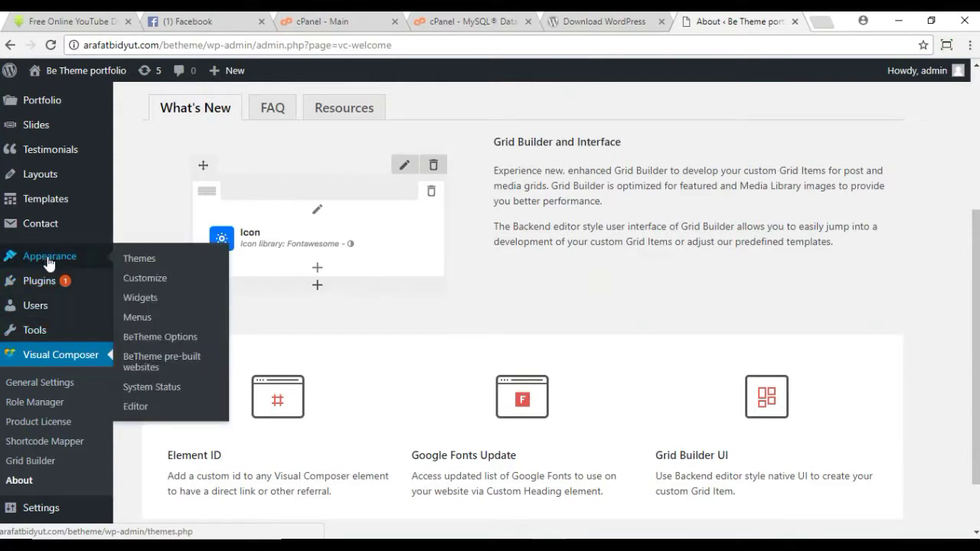
pyautogui.click(167, 368)
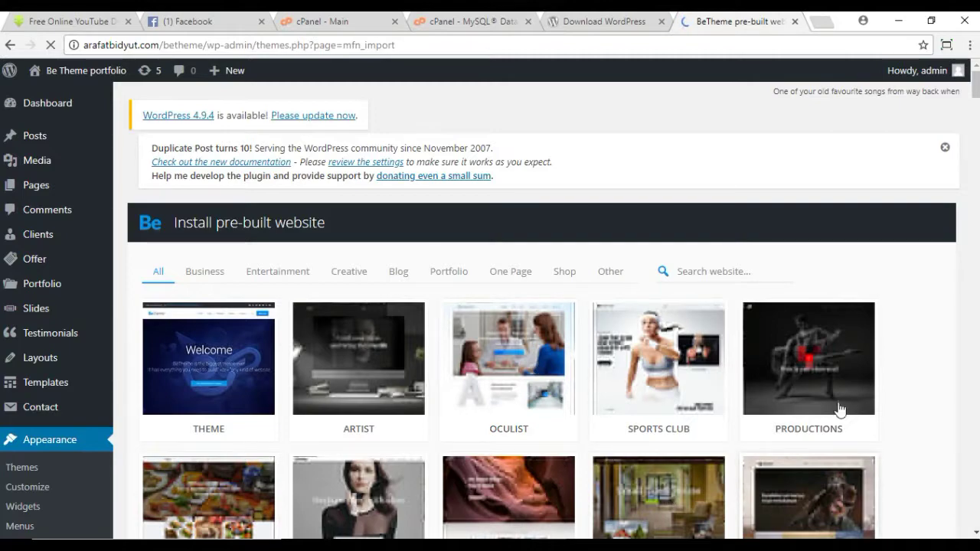
pyautogui.scroll(-4, 848, 409)
pyautogui.scroll(-5, 849, 407)
pyautogui.scroll(8, 849, 408)
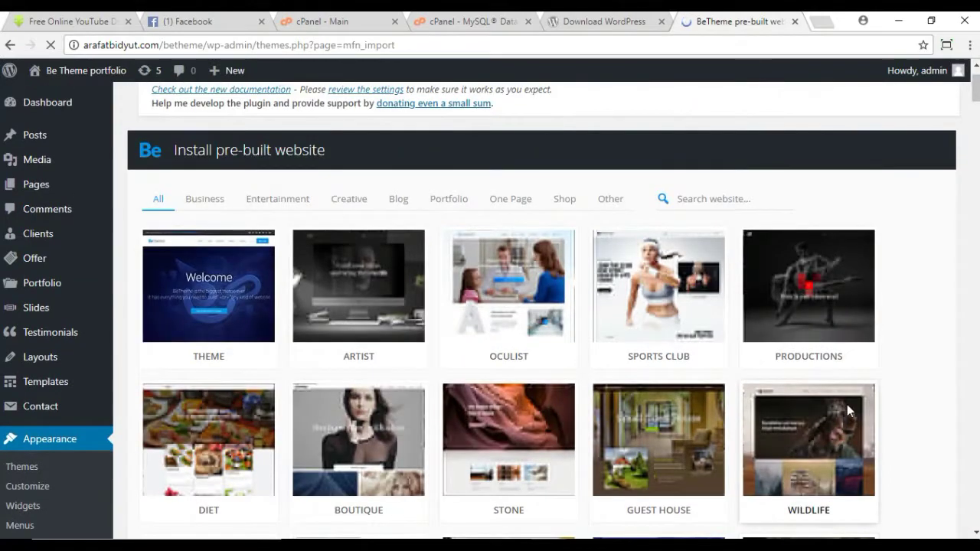
pyautogui.scroll(1, 847, 411)
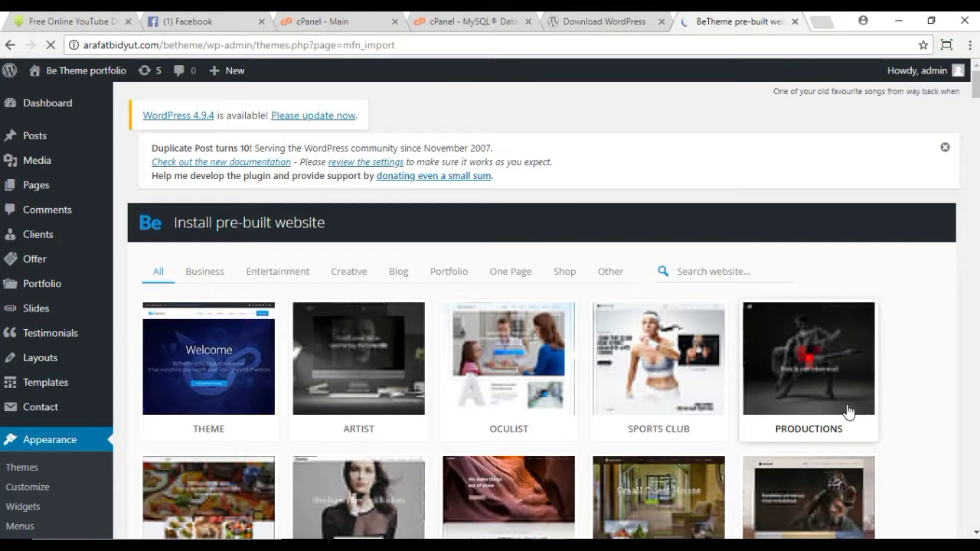
pyautogui.click(743, 278)
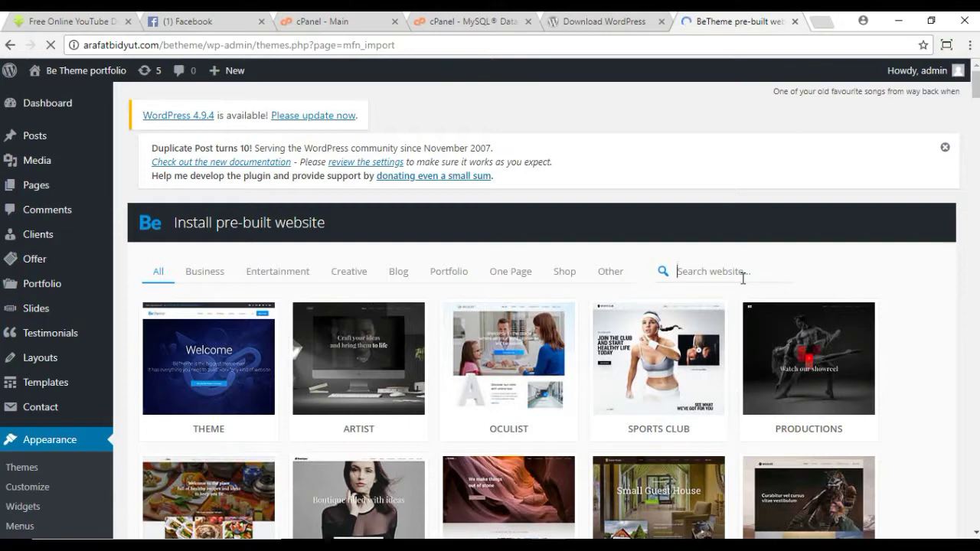
pyautogui.scroll(-15, 743, 279)
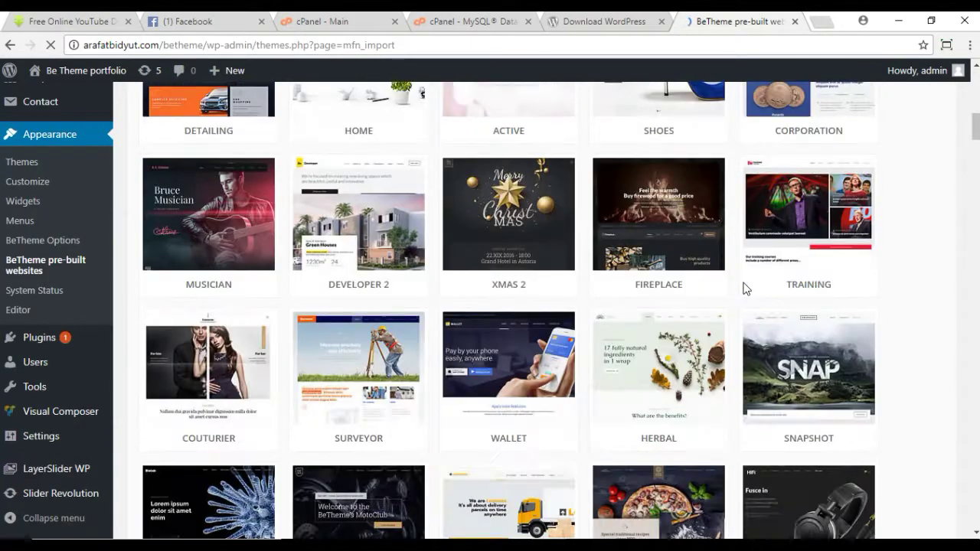
pyautogui.scroll(-12, 655, 343)
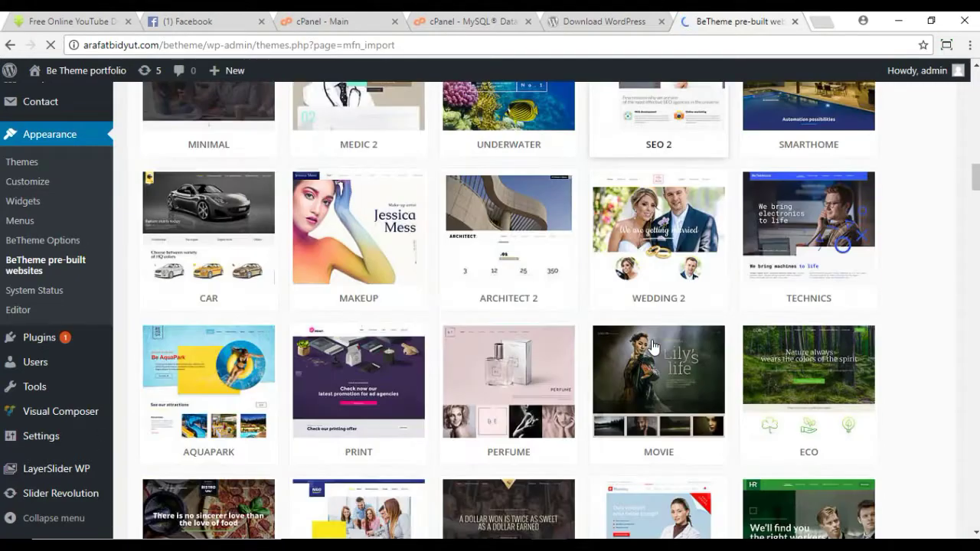
pyautogui.scroll(-8, 652, 339)
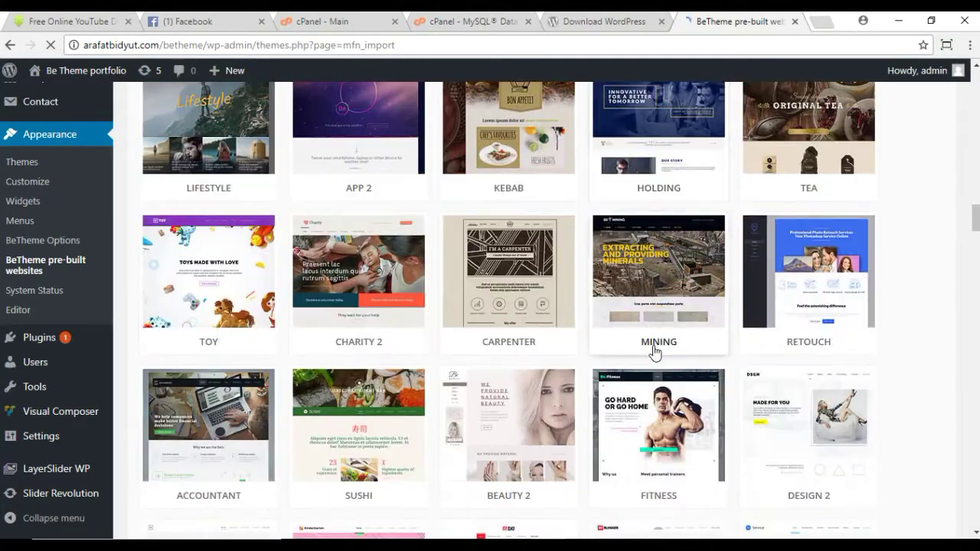
pyautogui.scroll(-8, 656, 352)
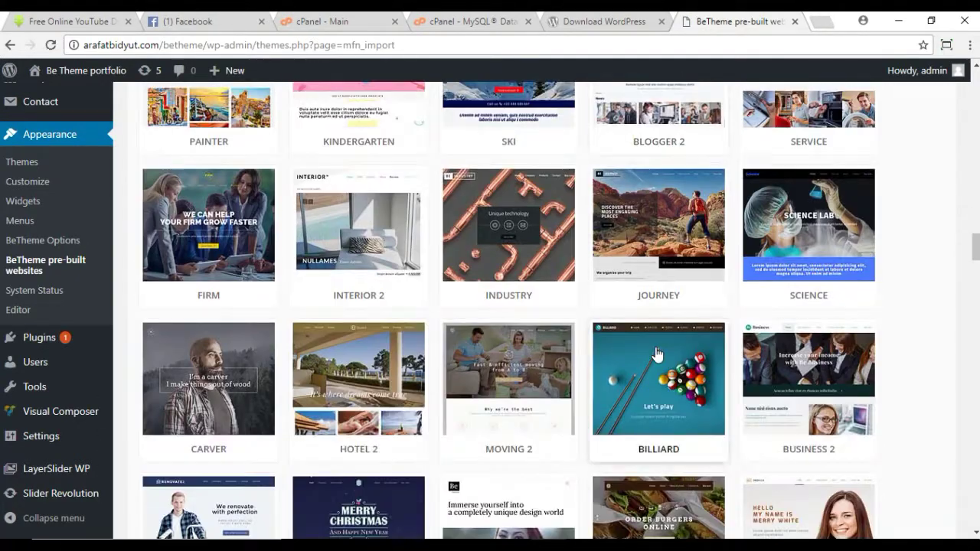
pyautogui.scroll(-10, 657, 355)
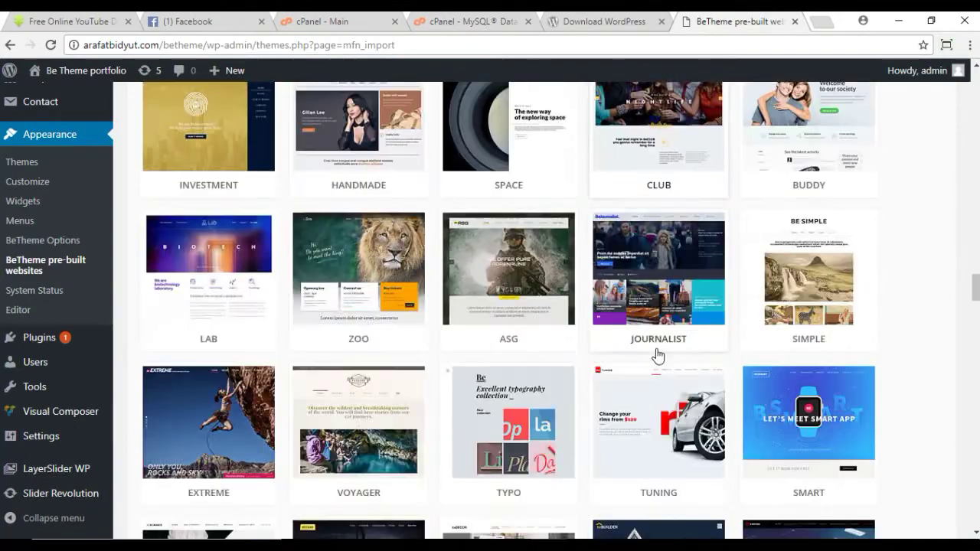
pyautogui.scroll(-10, 657, 355)
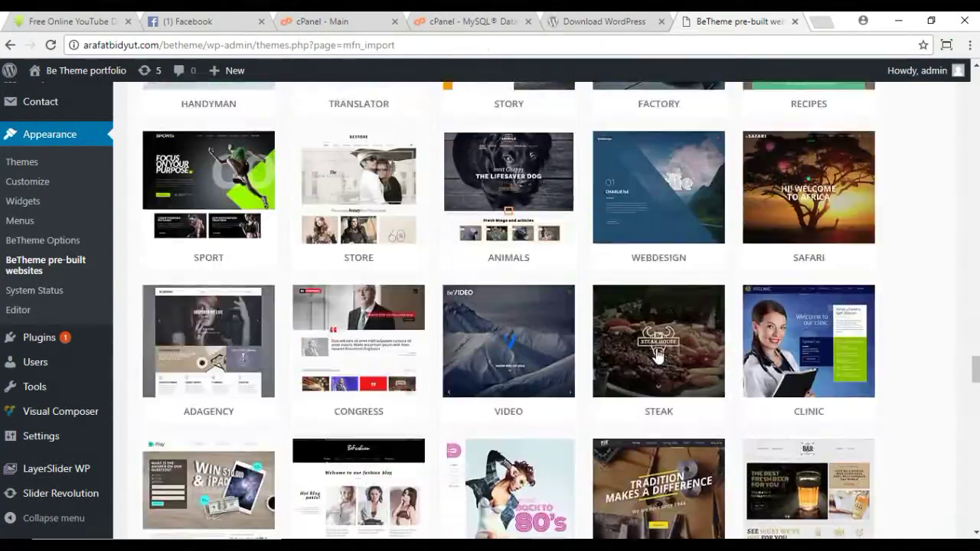
pyautogui.scroll(-12, 657, 355)
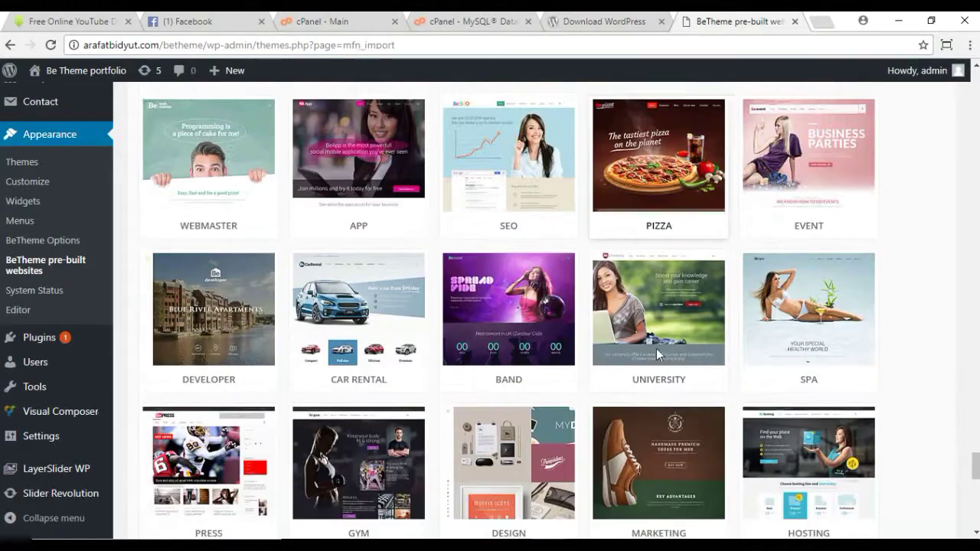
pyautogui.scroll(15, 657, 354)
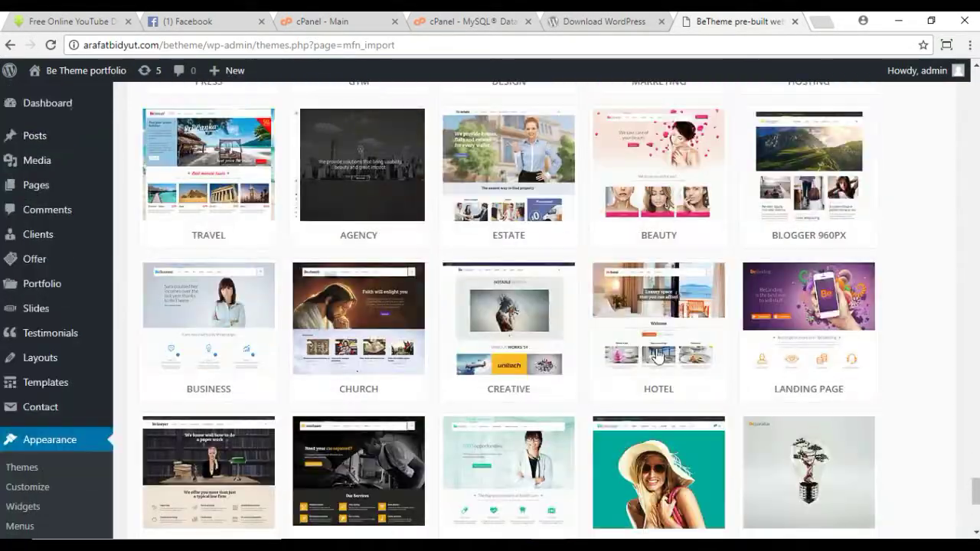
pyautogui.scroll(-10, 657, 354)
pyautogui.scroll(-15, 657, 354)
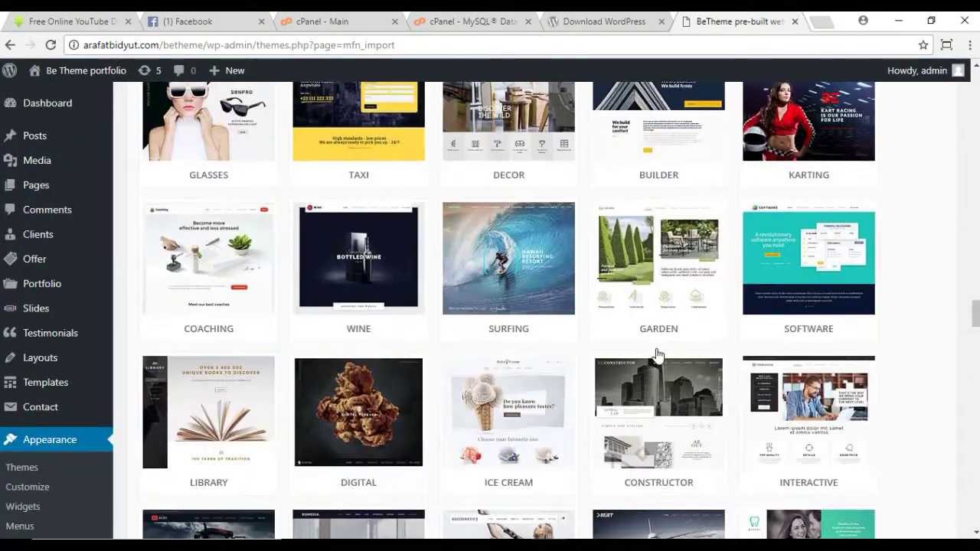
pyautogui.scroll(20, 657, 355)
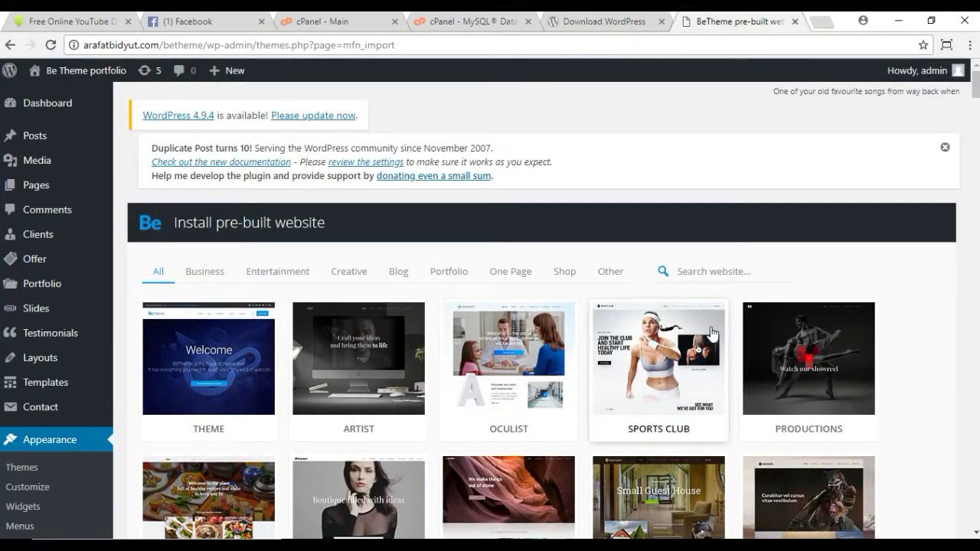
# Step: Search 'prin' and install the complete Be Print pre-built website with its media
pyautogui.write('prin')
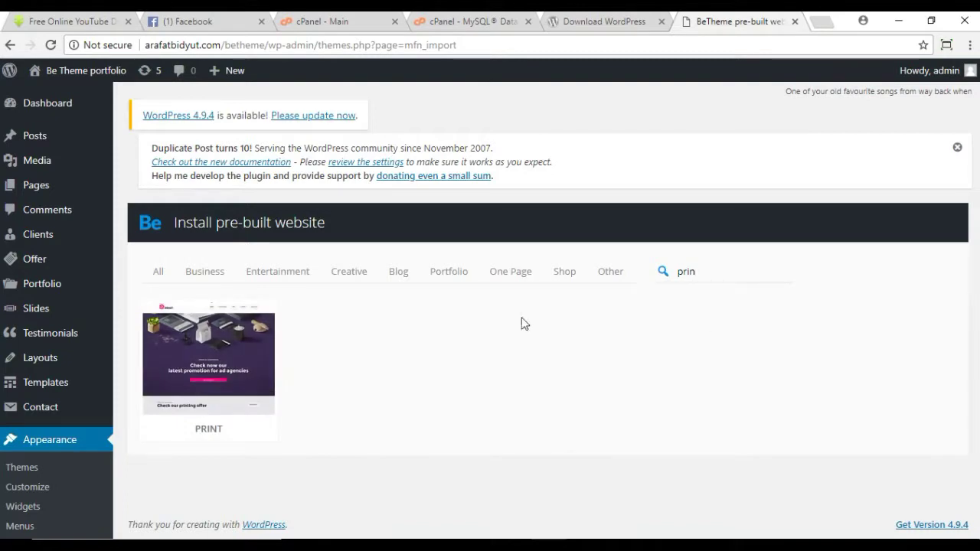
pyautogui.click(215, 362)
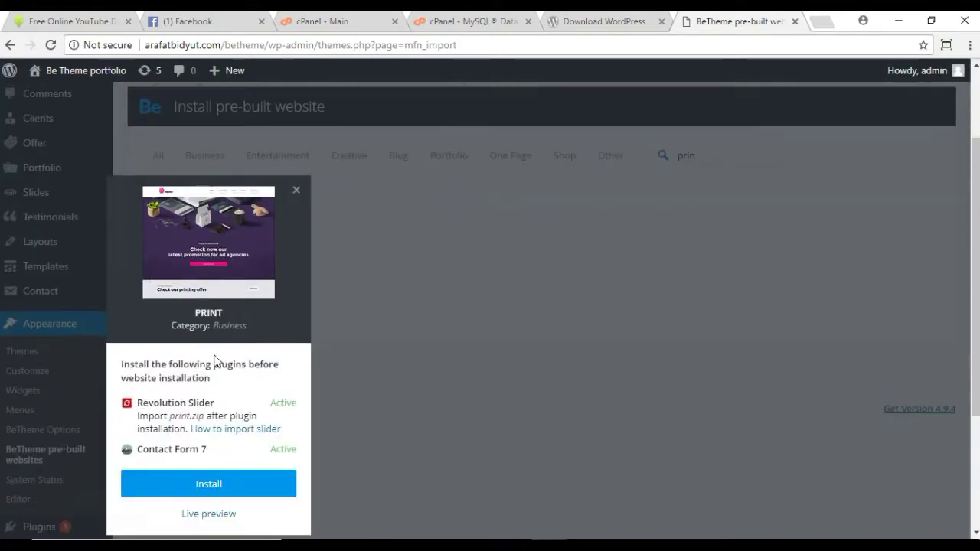
pyautogui.click(224, 484)
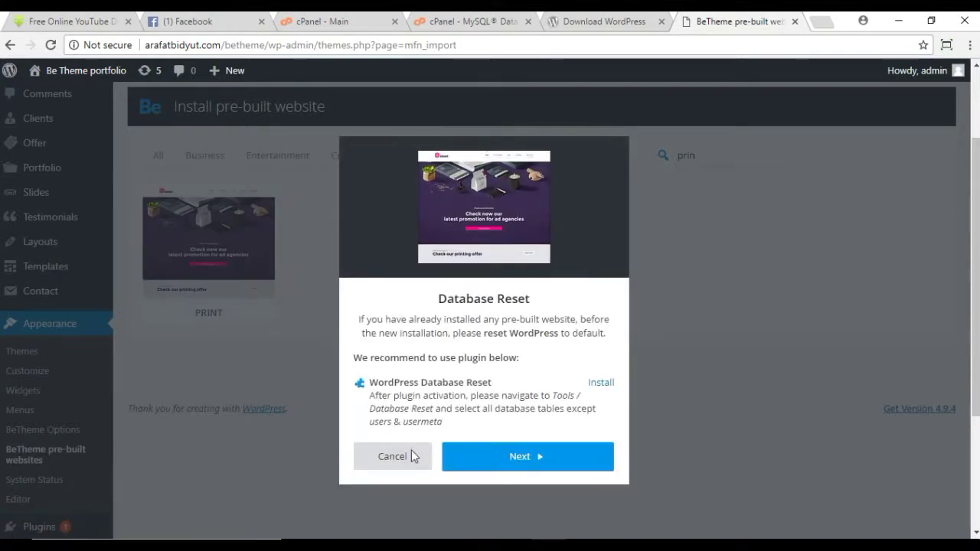
pyautogui.click(513, 461)
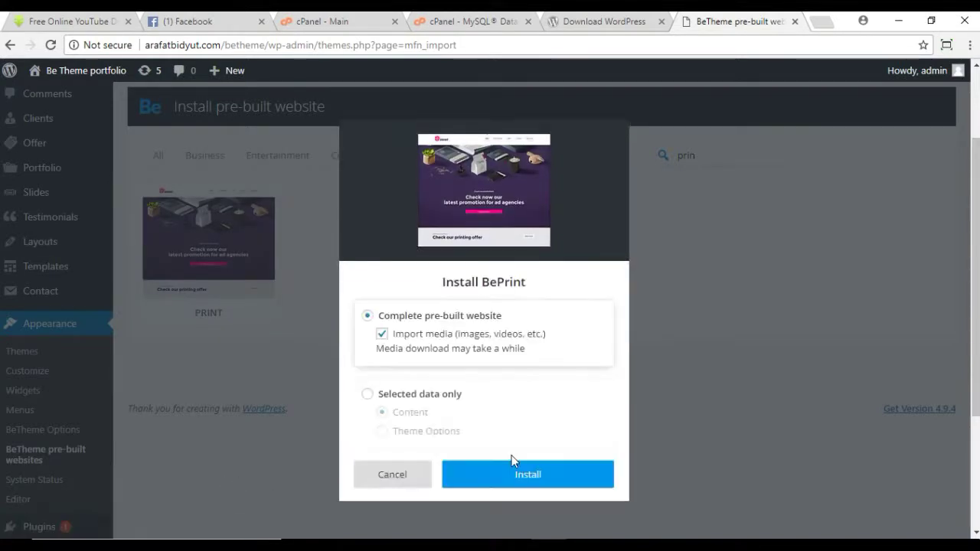
pyautogui.click(503, 476)
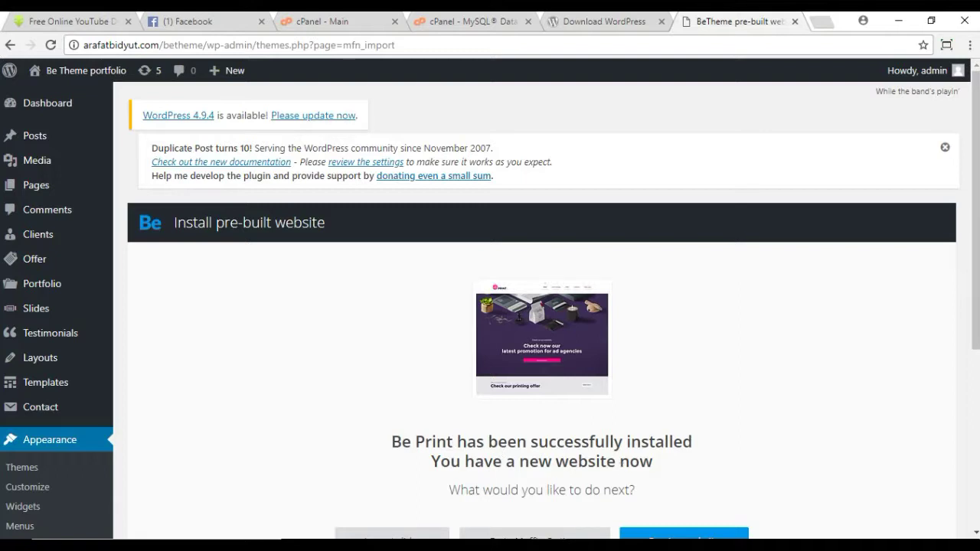
# Step: Load the site's /betheme homepage in a new tab and check its 'print' slider error
pyautogui.click(822, 22)
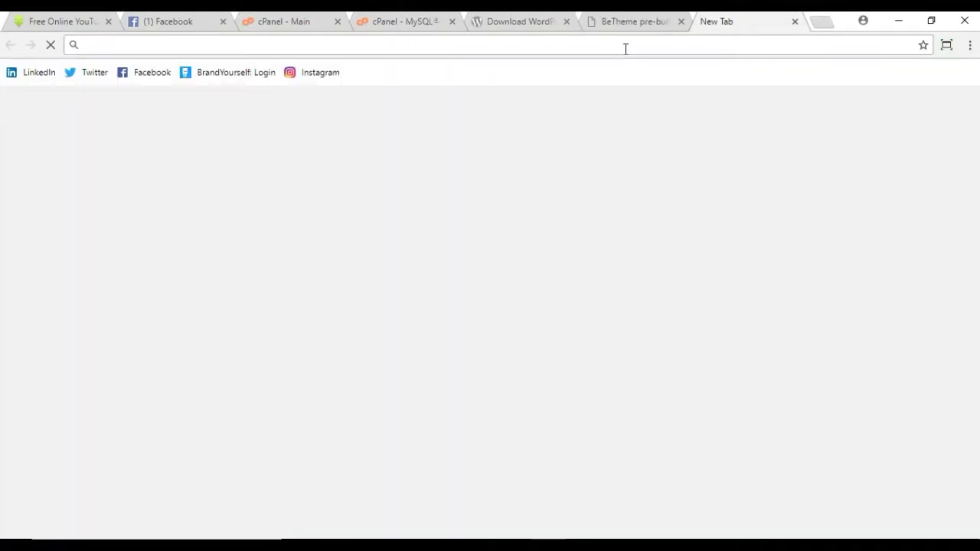
pyautogui.write('arafatbidyut.com')
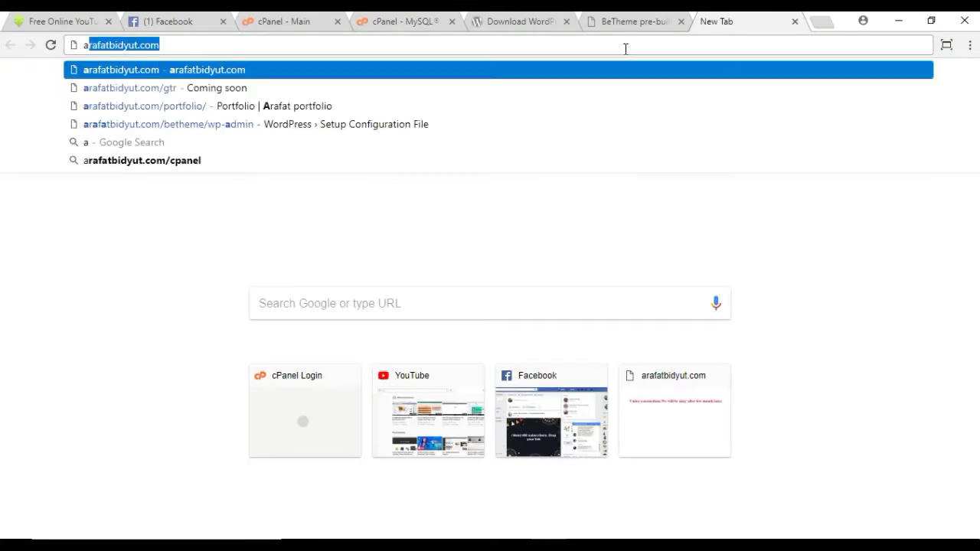
pyautogui.click(181, 45)
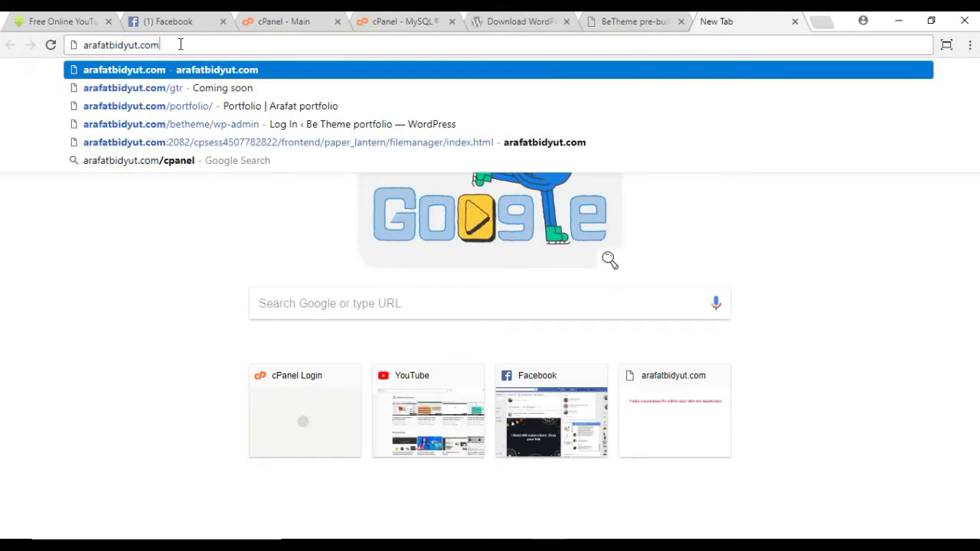
pyautogui.write('/be')
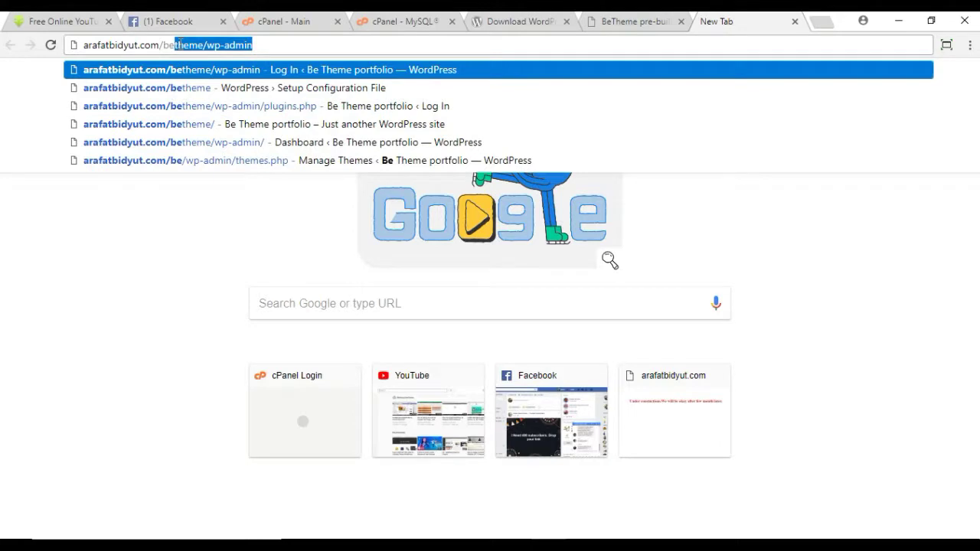
pyautogui.write('theme')
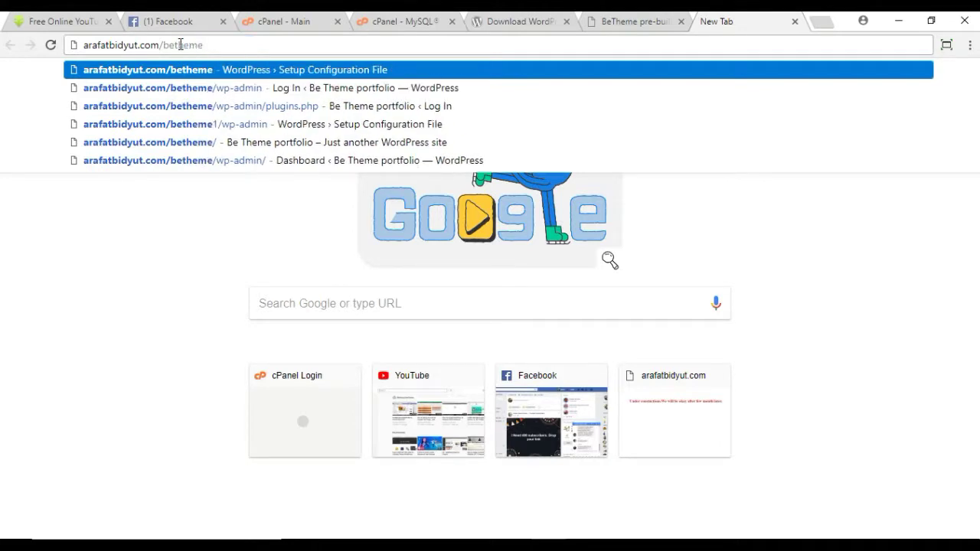
pyautogui.press('Return')
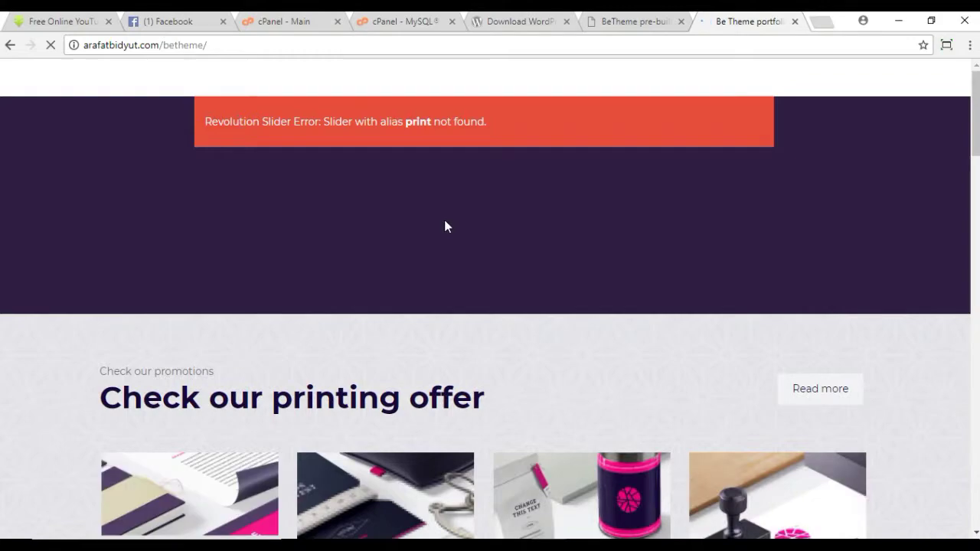
pyautogui.scroll(-12, 446, 223)
pyautogui.scroll(15, 444, 224)
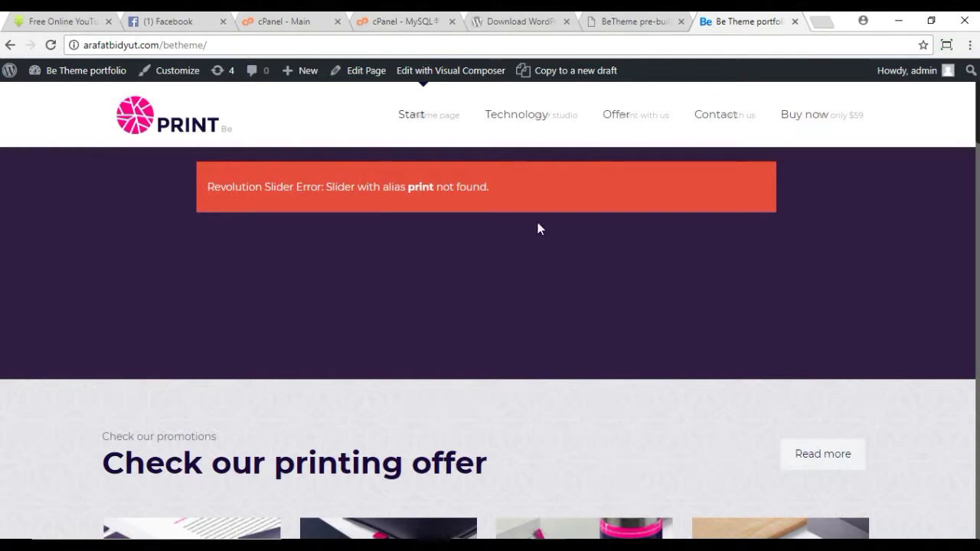
# Step: Return to the Be Print installation success page and bring up the Slider Revolution menu
pyautogui.click(611, 25)
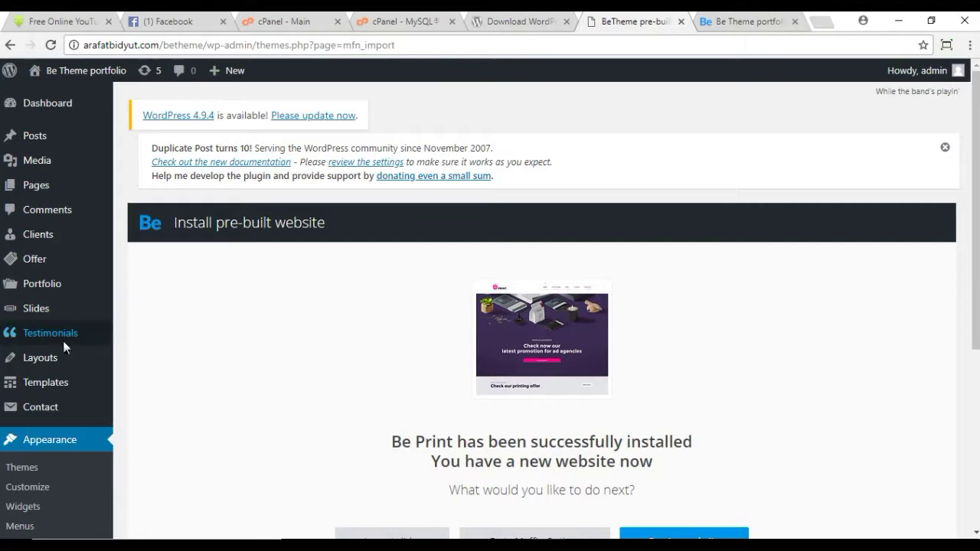
pyautogui.scroll(-4, 62, 341)
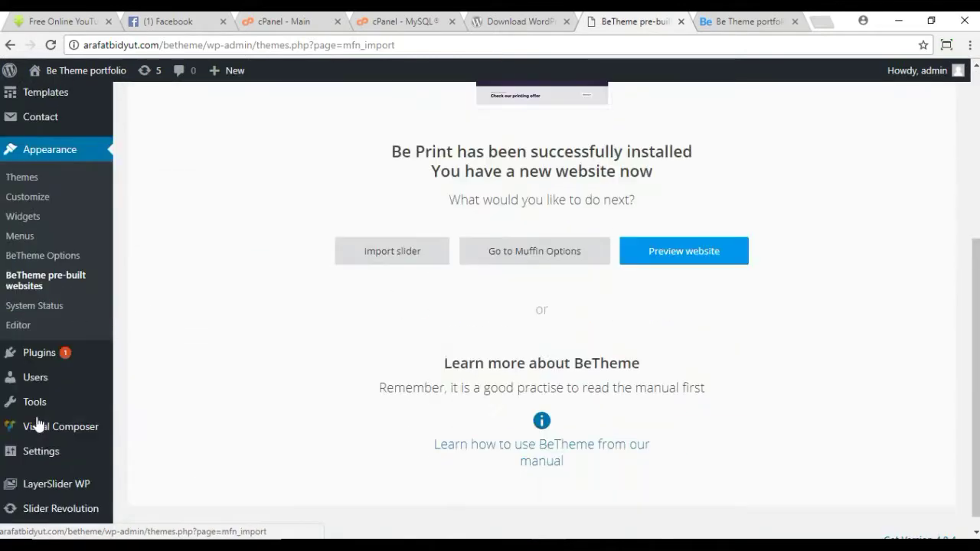
pyautogui.scroll(-1, 96, 379)
pyautogui.moveTo(34, 502)
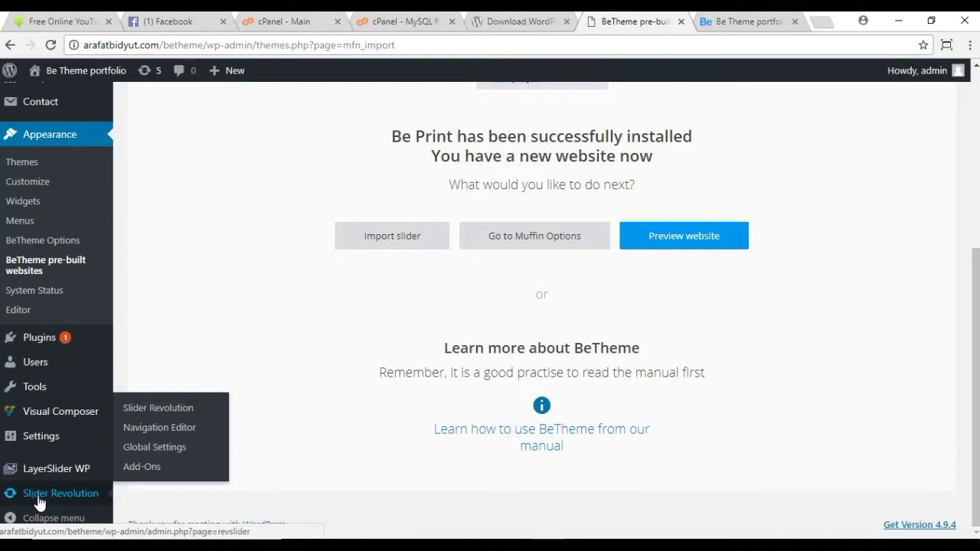
# Step: Go to the Slider Revolution main page, which shows no sliders yet
pyautogui.click(180, 409)
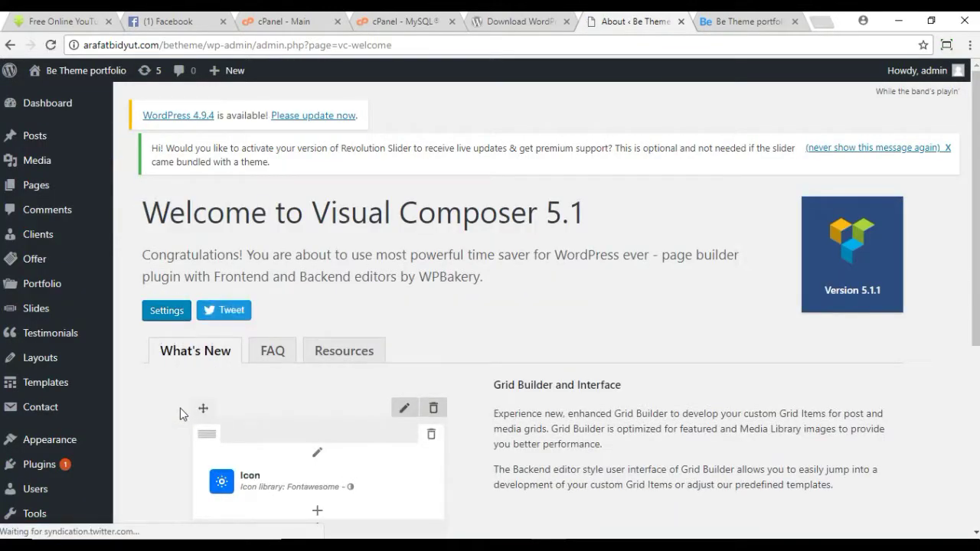
pyautogui.scroll(-3, 225, 407)
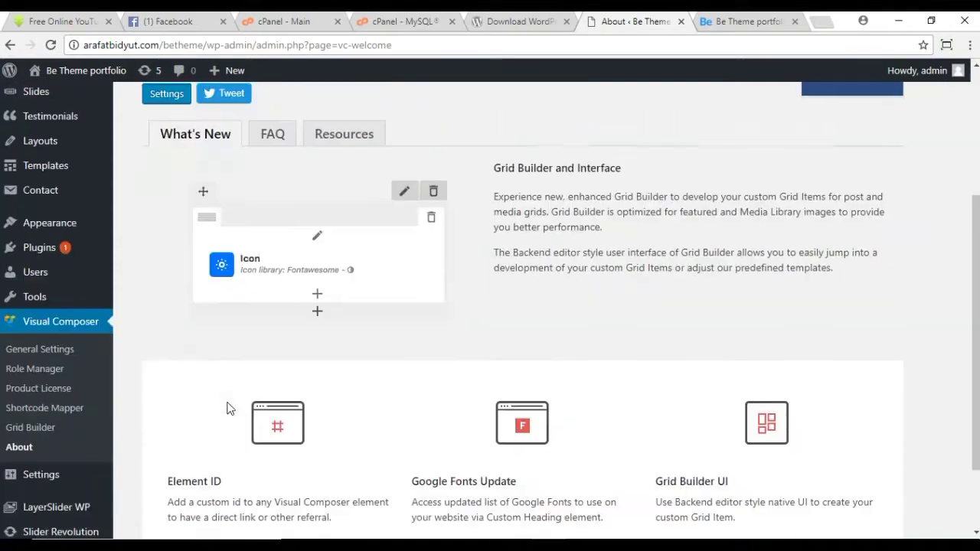
pyautogui.scroll(-2, 227, 405)
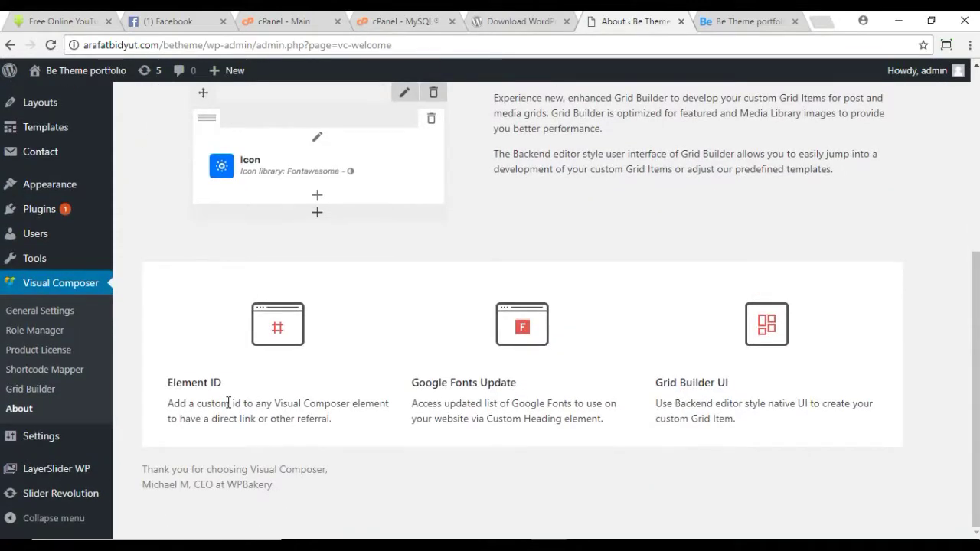
pyautogui.scroll(5, 228, 404)
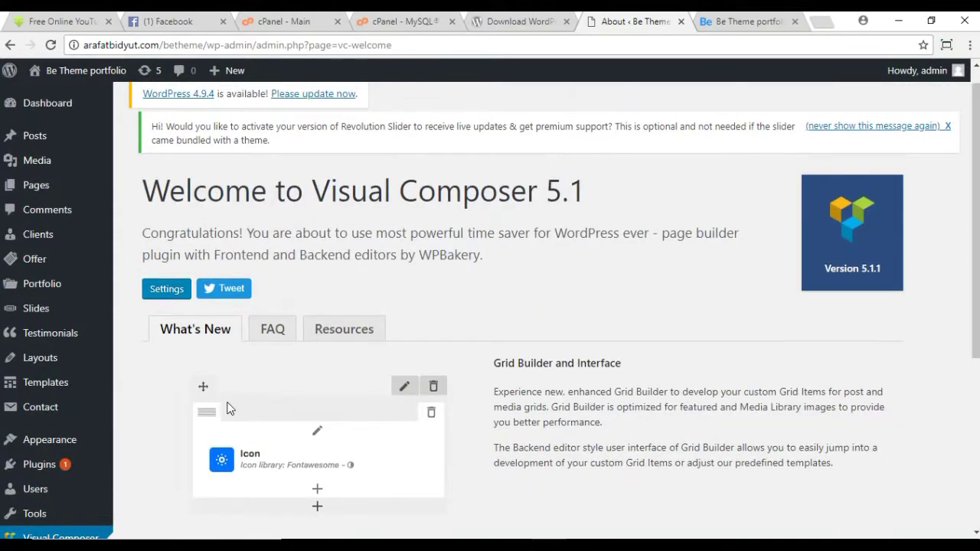
pyautogui.scroll(-3, 227, 407)
pyautogui.scroll(-1, 227, 408)
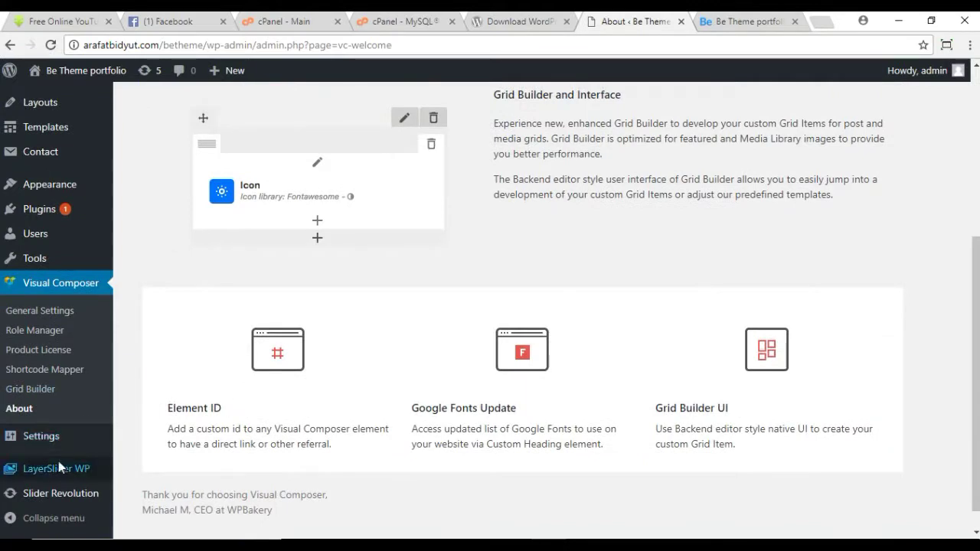
pyautogui.scroll(-1, 69, 460)
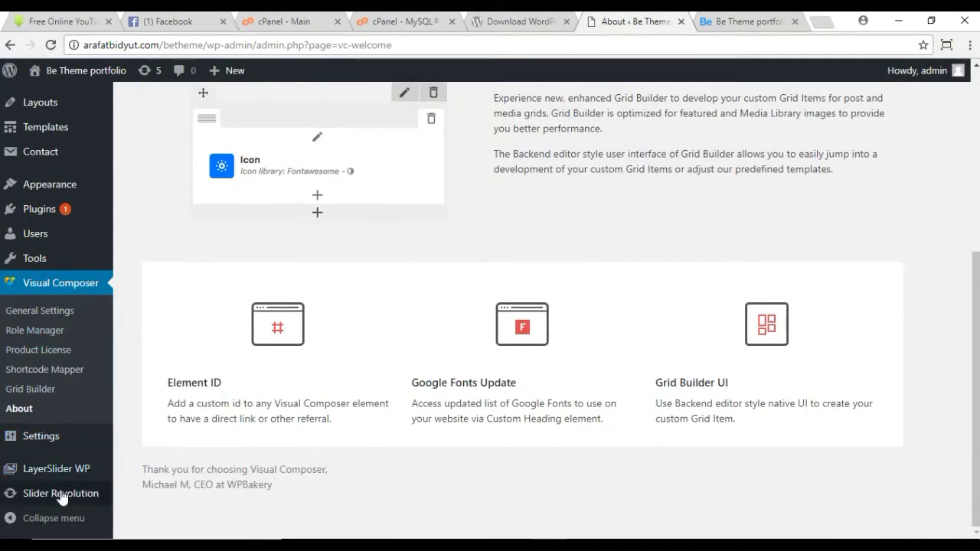
pyautogui.moveTo(66, 494)
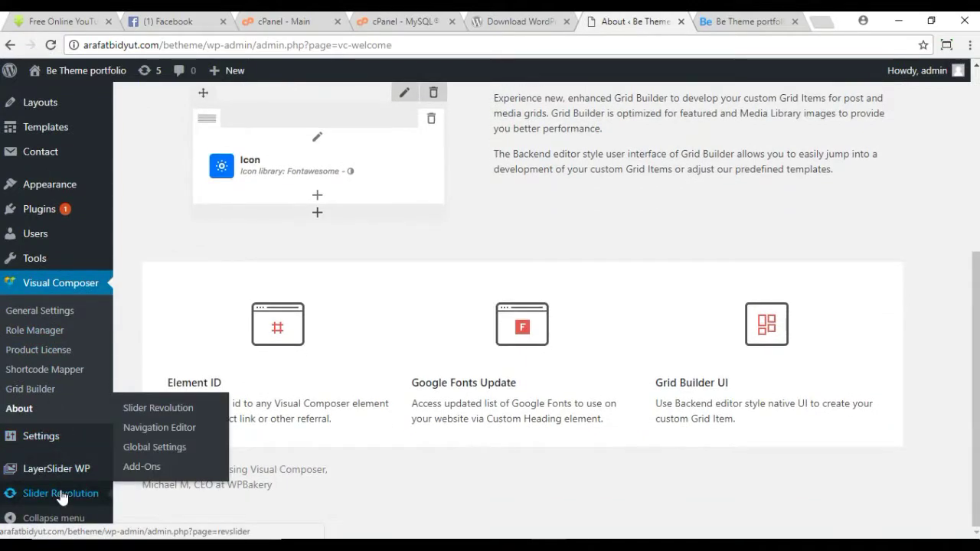
pyautogui.click(178, 413)
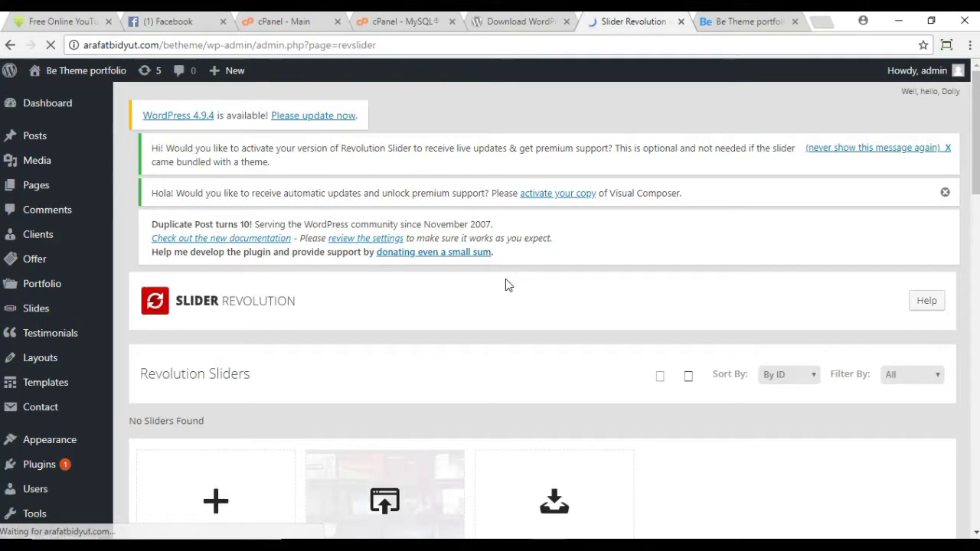
# Step: Scroll down the Slider Revolution page to confirm no sliders exist
pyautogui.scroll(-2, 505, 285)
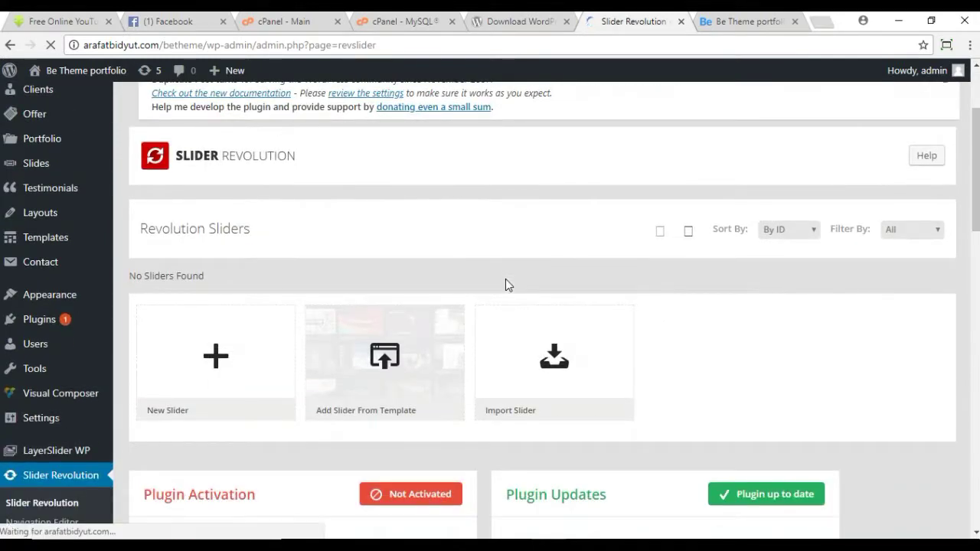
# Step: Start a slider import and browse from Local Disk (E:) into the BE THEME_ROCKZ folder
pyautogui.click(546, 414)
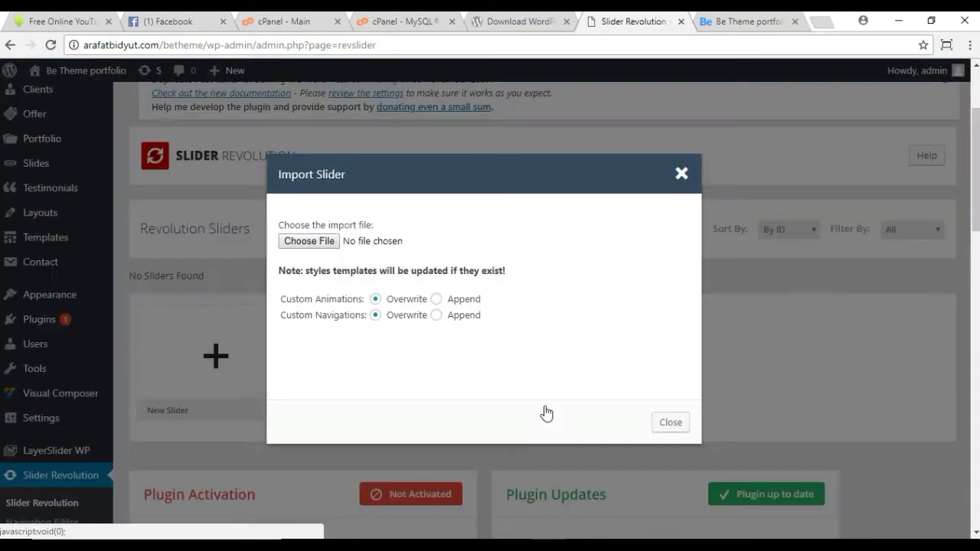
pyautogui.click(324, 243)
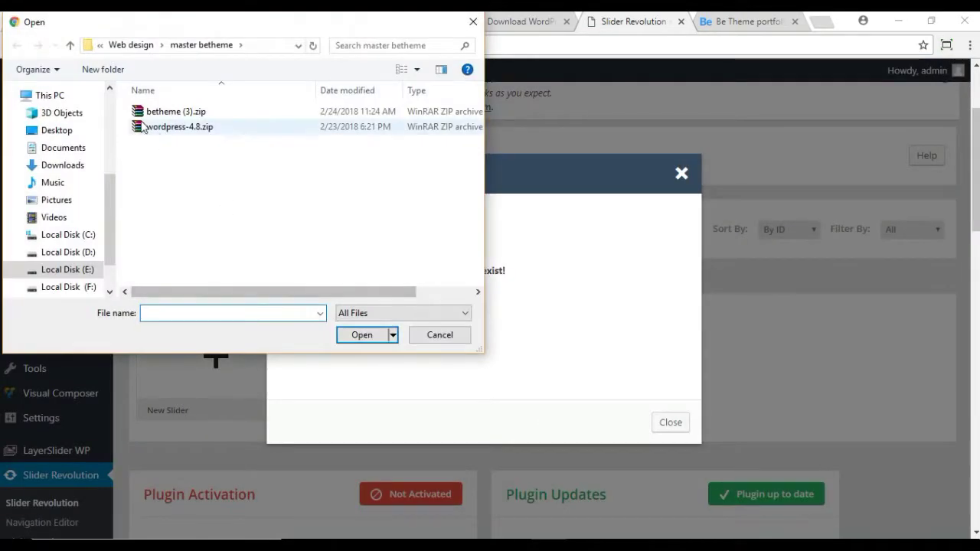
pyautogui.click(84, 270)
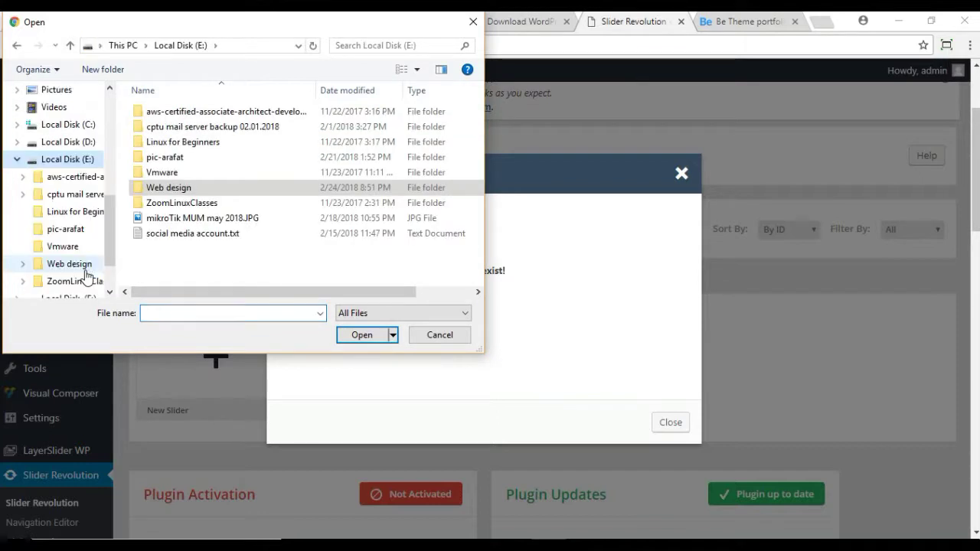
pyautogui.doubleClick(192, 191)
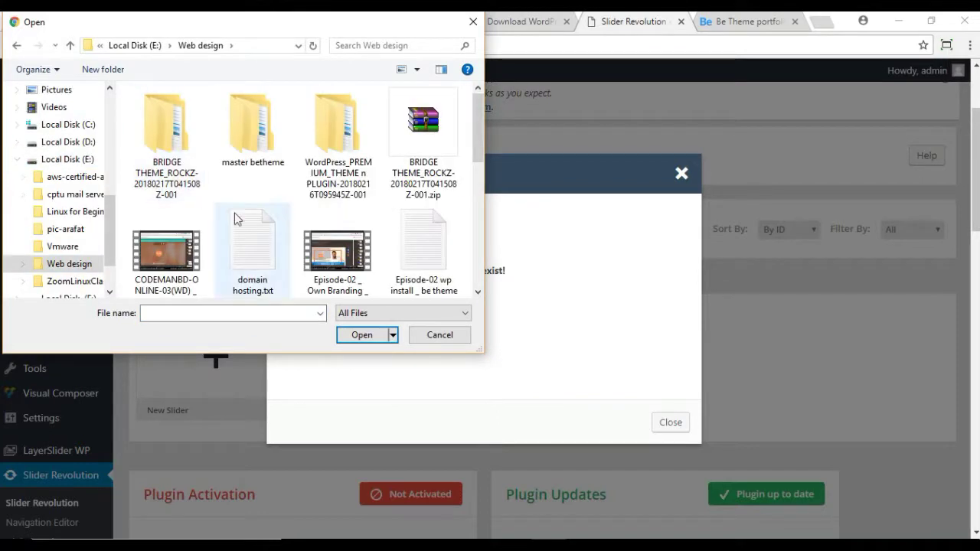
pyautogui.doubleClick(357, 181)
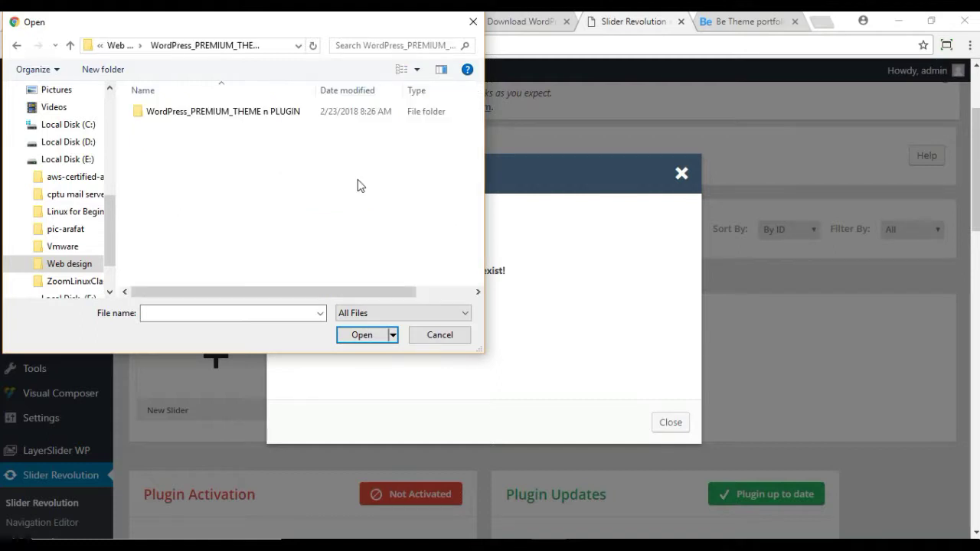
pyautogui.doubleClick(220, 121)
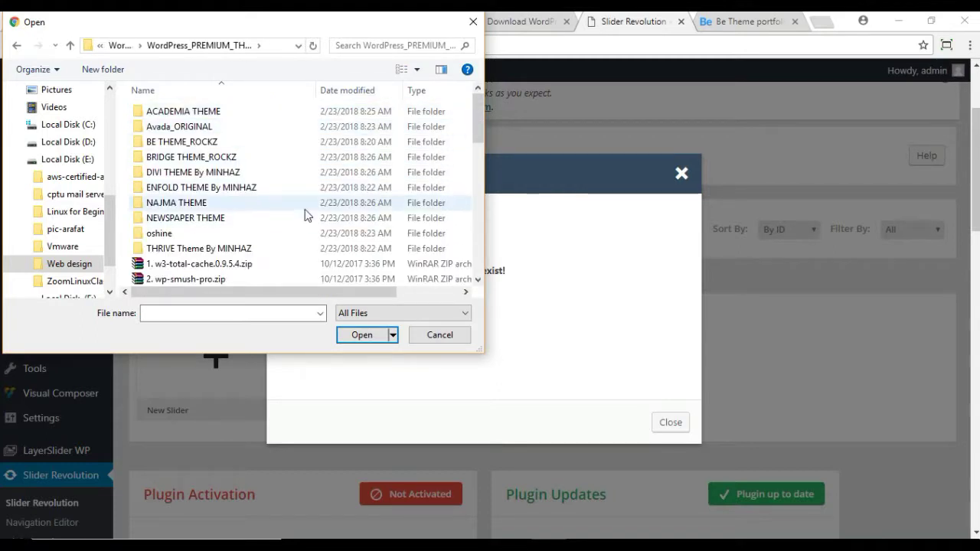
pyautogui.doubleClick(188, 148)
# Step: Go into betheme-premium-wordpress-theme > slider-revolution-demo > demos and pick print.zip
pyautogui.click(191, 115)
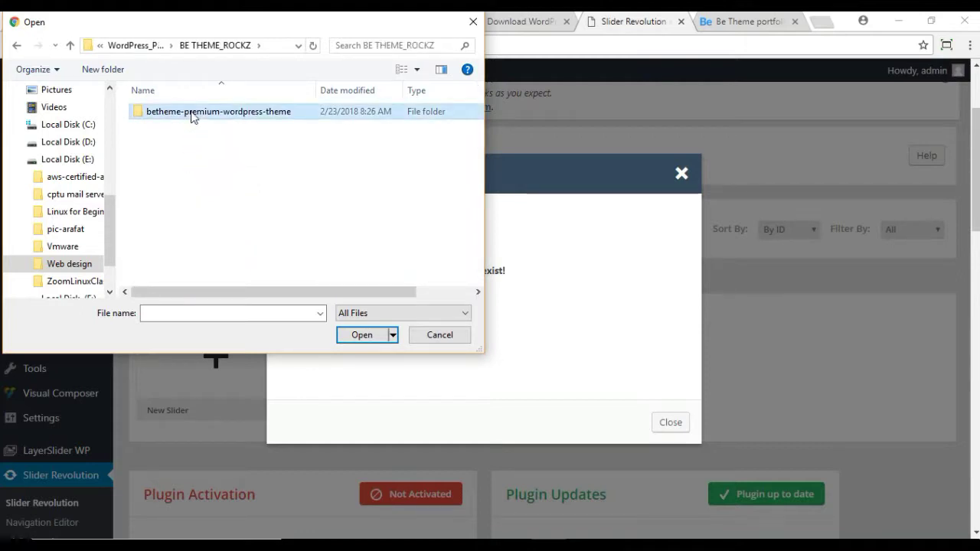
pyautogui.doubleClick(191, 115)
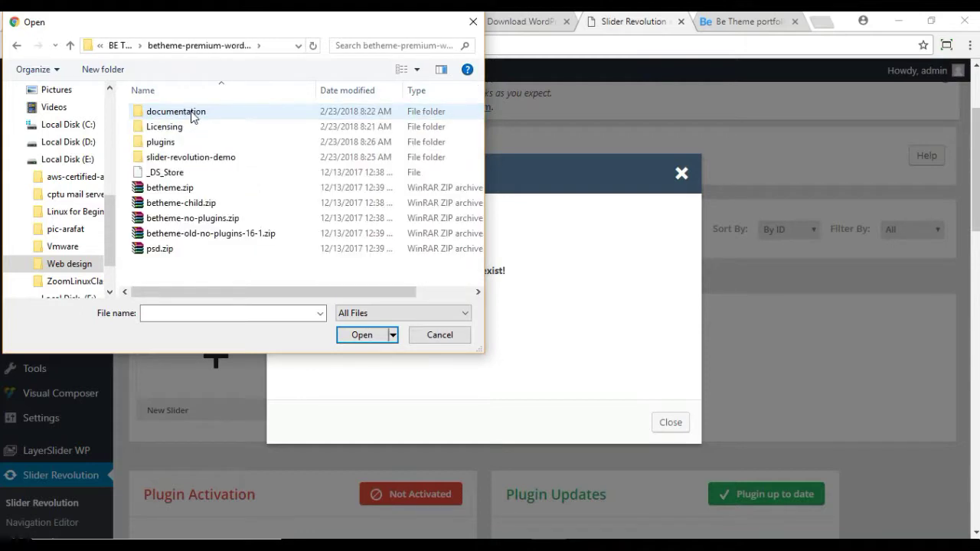
pyautogui.doubleClick(180, 158)
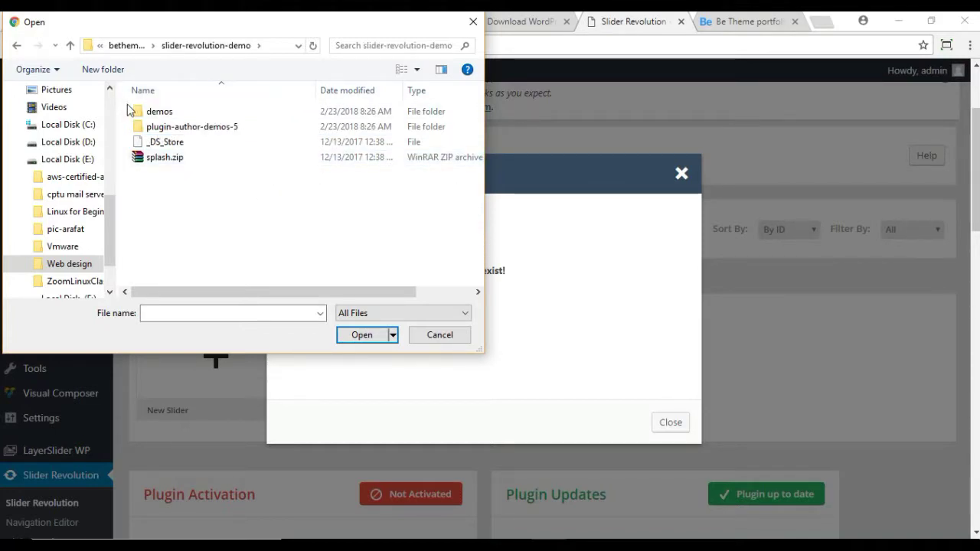
pyautogui.click(158, 118)
pyautogui.doubleClick(158, 114)
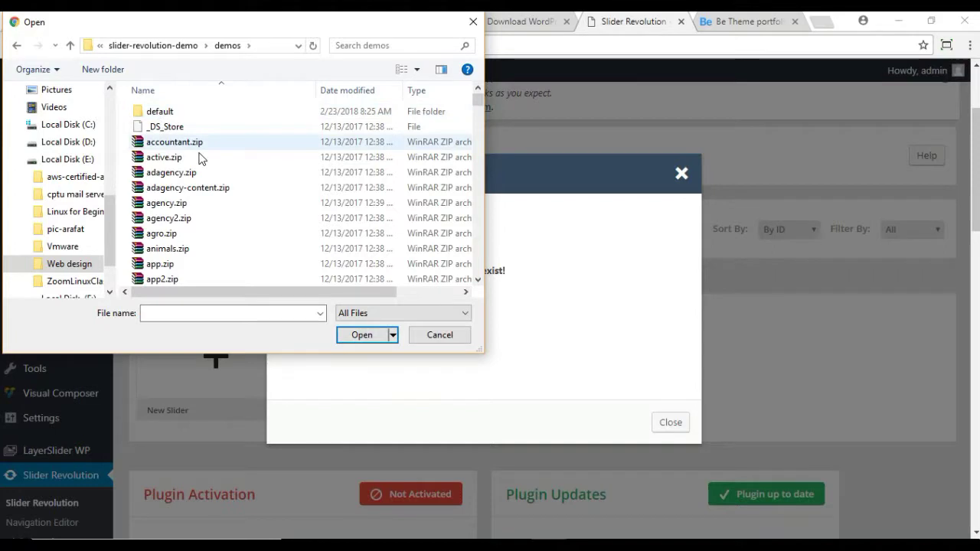
pyautogui.scroll(-2, 255, 186)
pyautogui.scroll(-1, 255, 186)
pyautogui.click(188, 175)
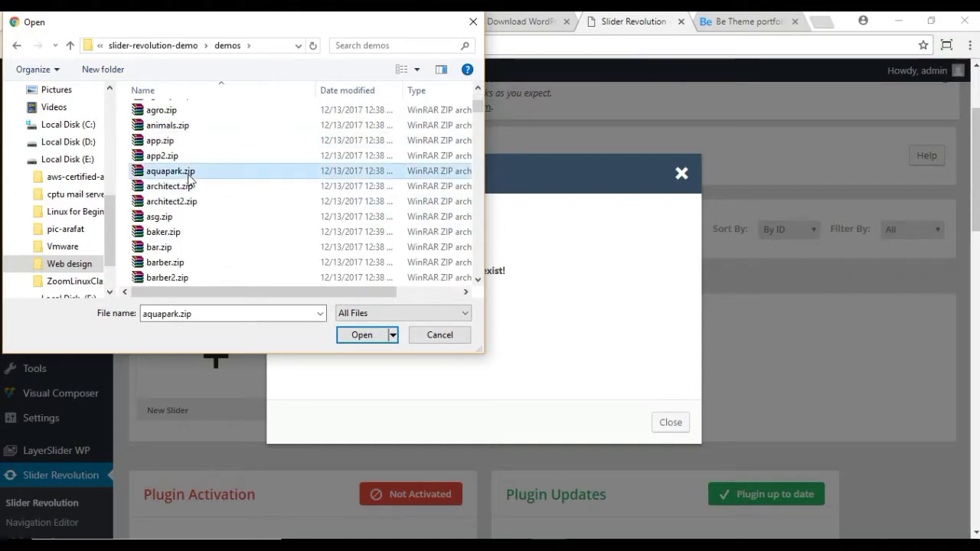
pyautogui.write('pr')
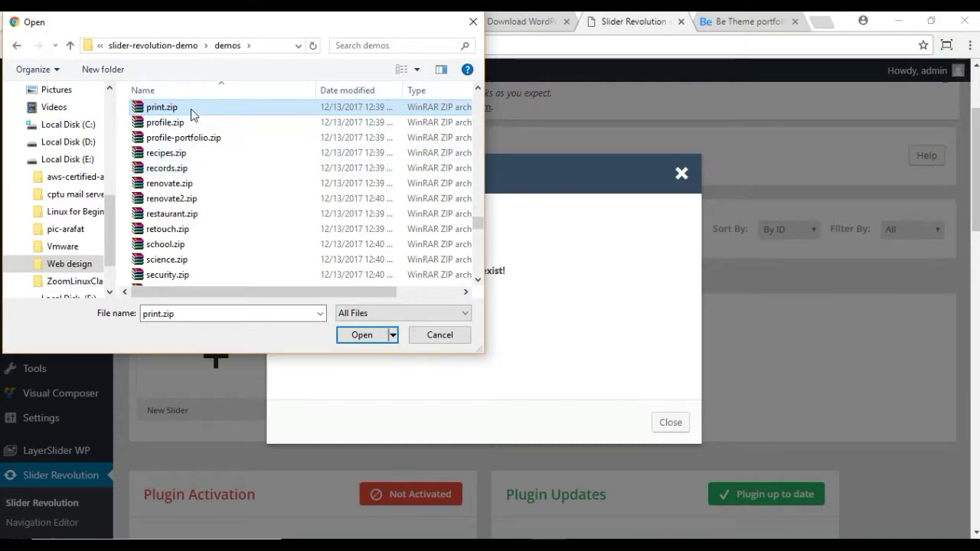
pyautogui.click(366, 334)
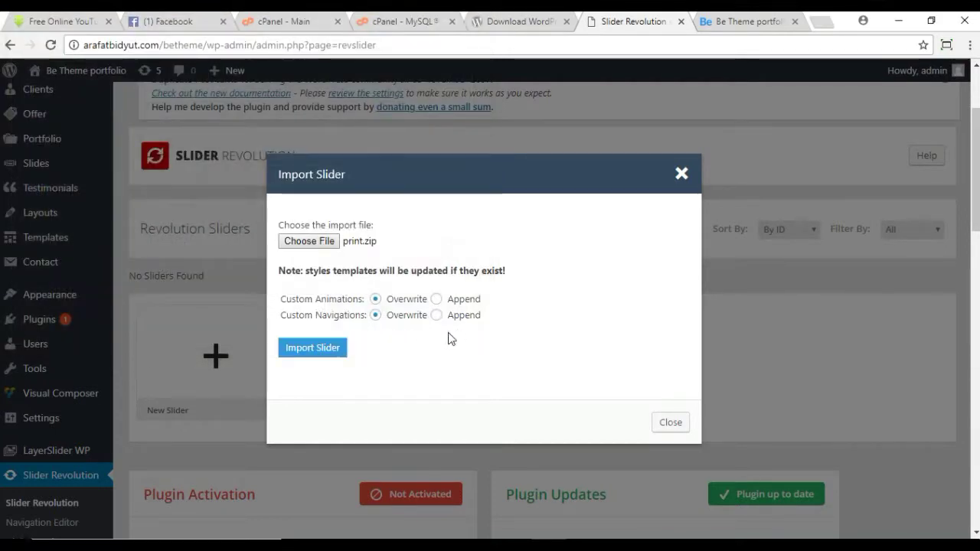
# Step: Import print.zip to create the 'Home Print' slider
pyautogui.click(312, 348)
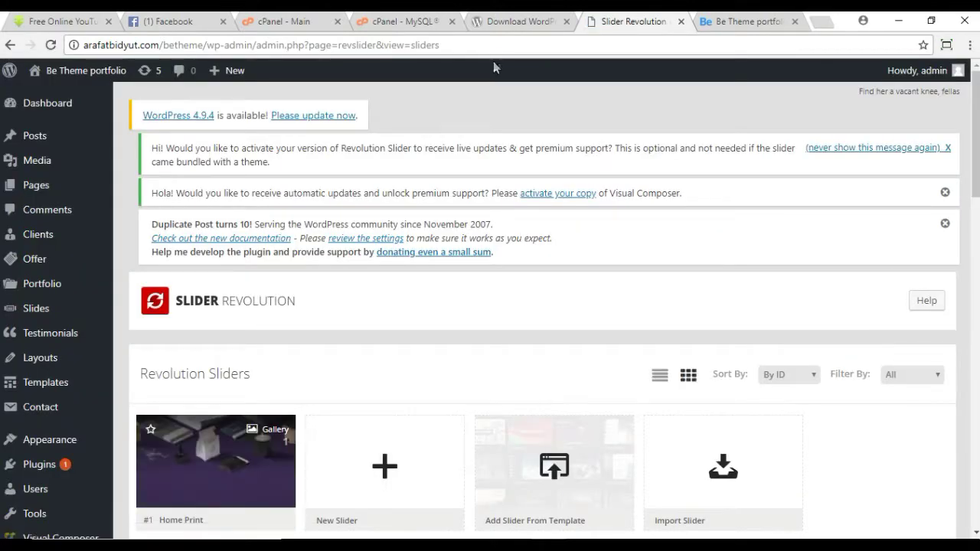
# Step: Reload the betheme homepage and scroll to confirm the Print header slider now appears
pyautogui.click(742, 22)
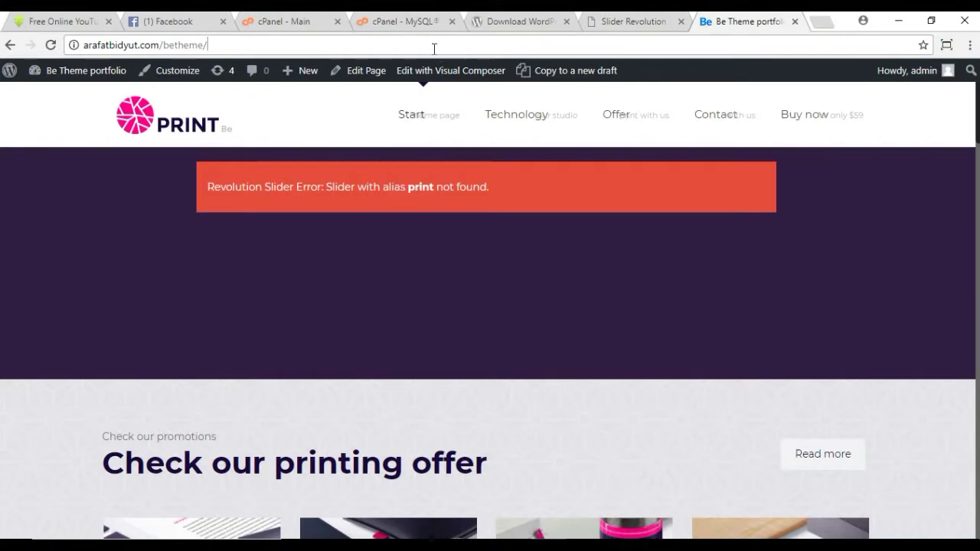
pyautogui.click(434, 48)
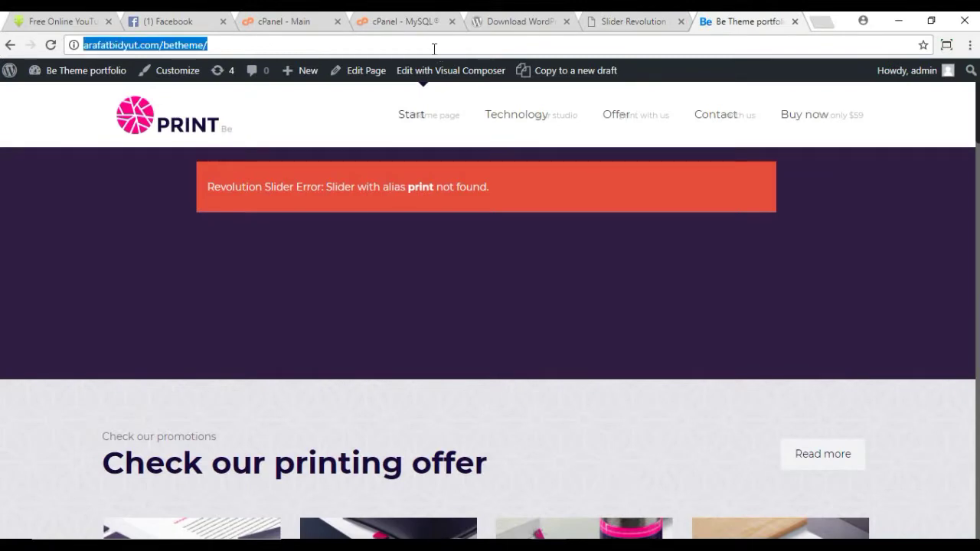
pyautogui.press('Return')
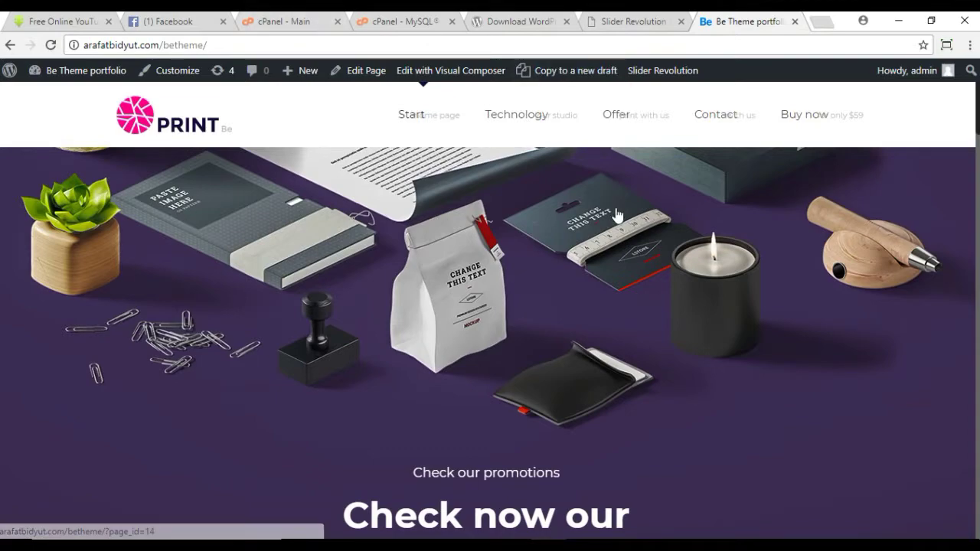
pyautogui.scroll(-15, 616, 214)
pyautogui.scroll(12, 623, 243)
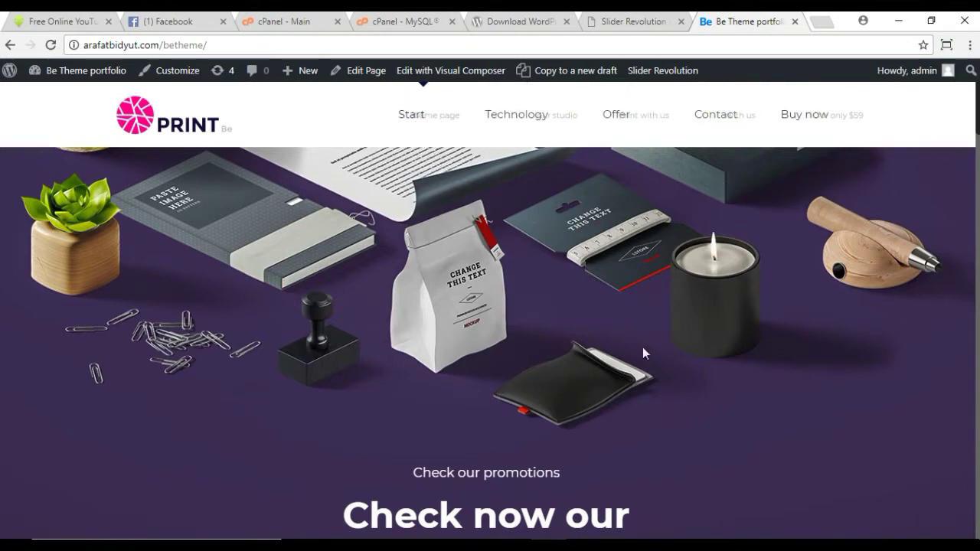
pyautogui.scroll(-10, 635, 324)
pyautogui.scroll(10, 637, 334)
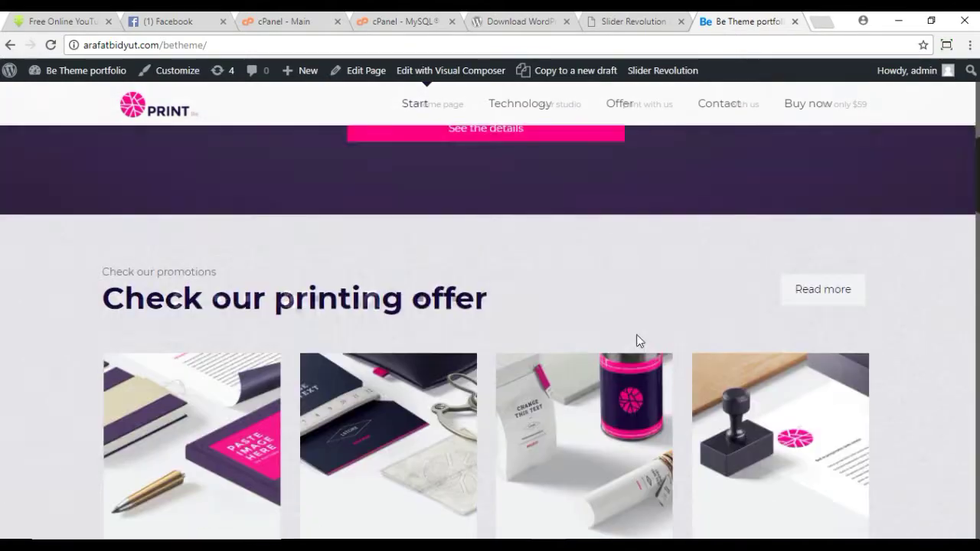